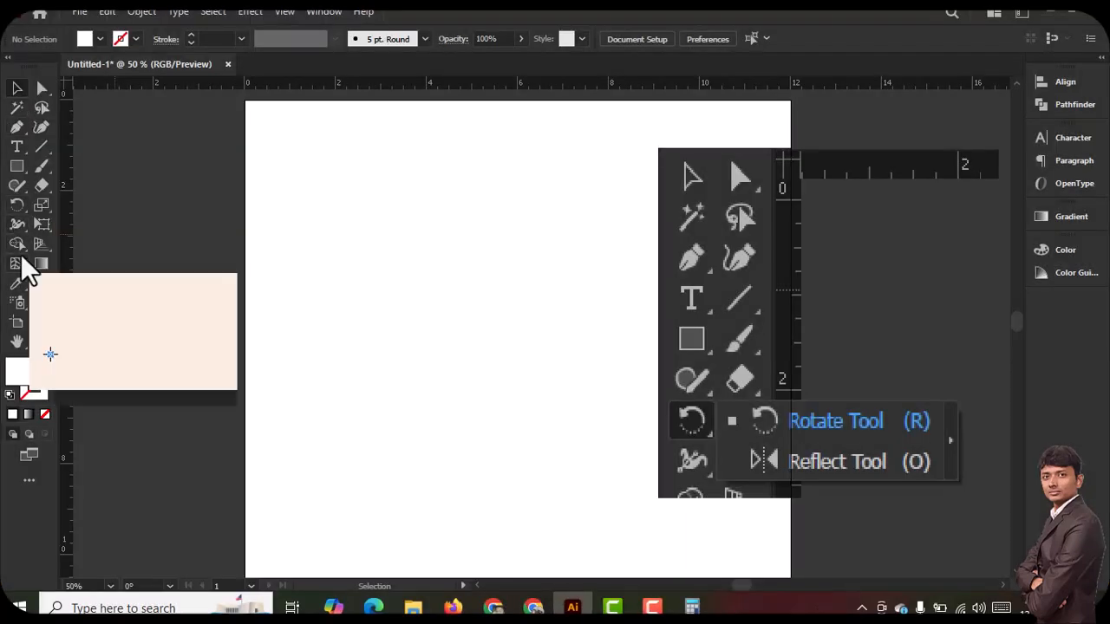
Show the Rotate tool group and outline its Rotate and Reflect entries in red on a screen capture, discarding the capture
left_click(17, 206)
left_click(17, 208)
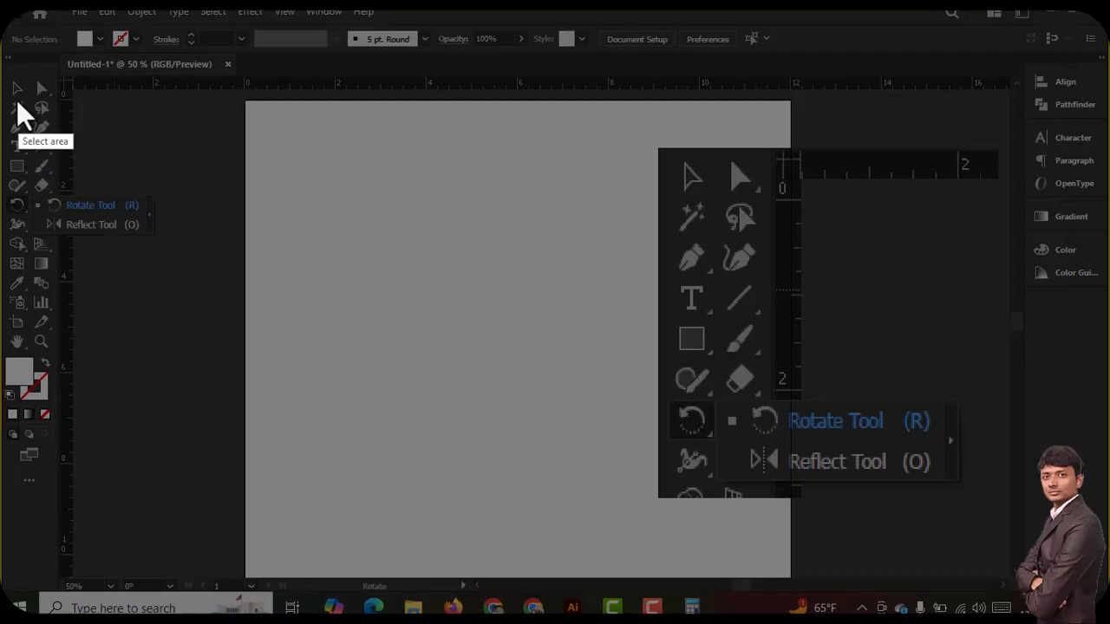
mouse_move(2, 57)
left_mouse_down()
mouse_move(285, 565)
mouse_move(294, 548)
left_mouse_up()
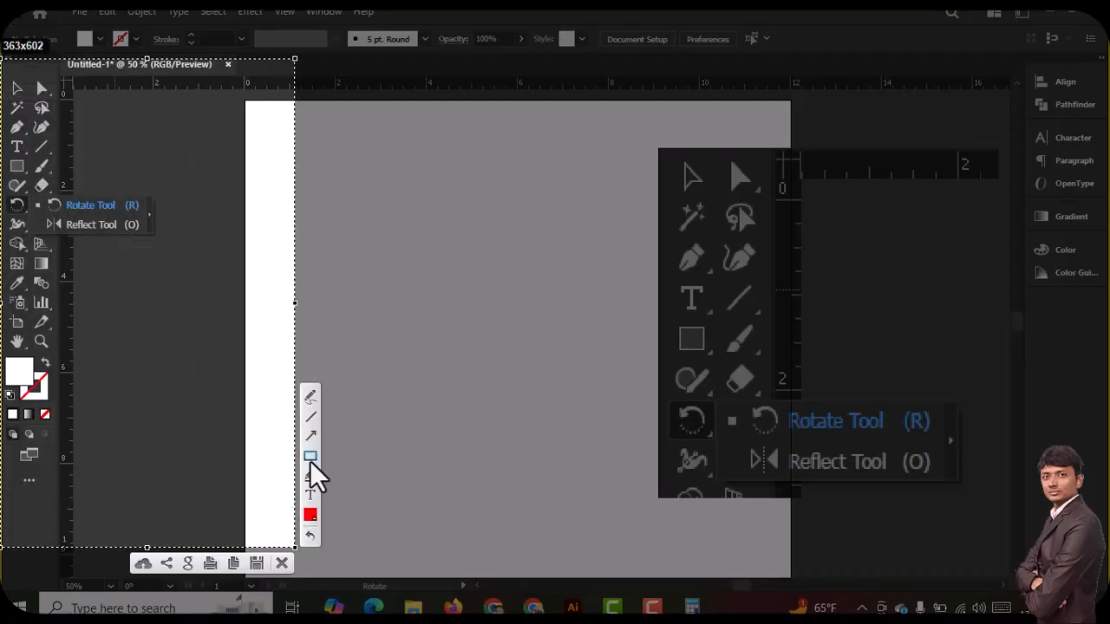
mouse_move(7, 197)
left_mouse_down()
mouse_move(32, 210)
mouse_move(37, 191)
mouse_move(155, 237)
left_mouse_up()
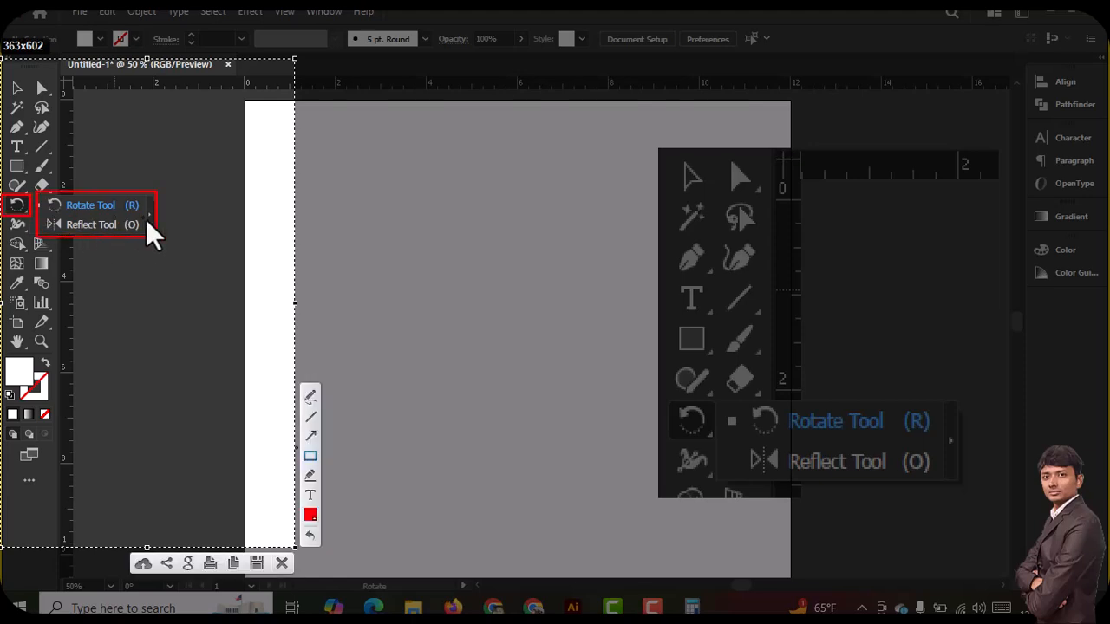
left_click_drag(120, 194, 149, 215)
left_click_drag(42, 197, 139, 210)
key("Escape")
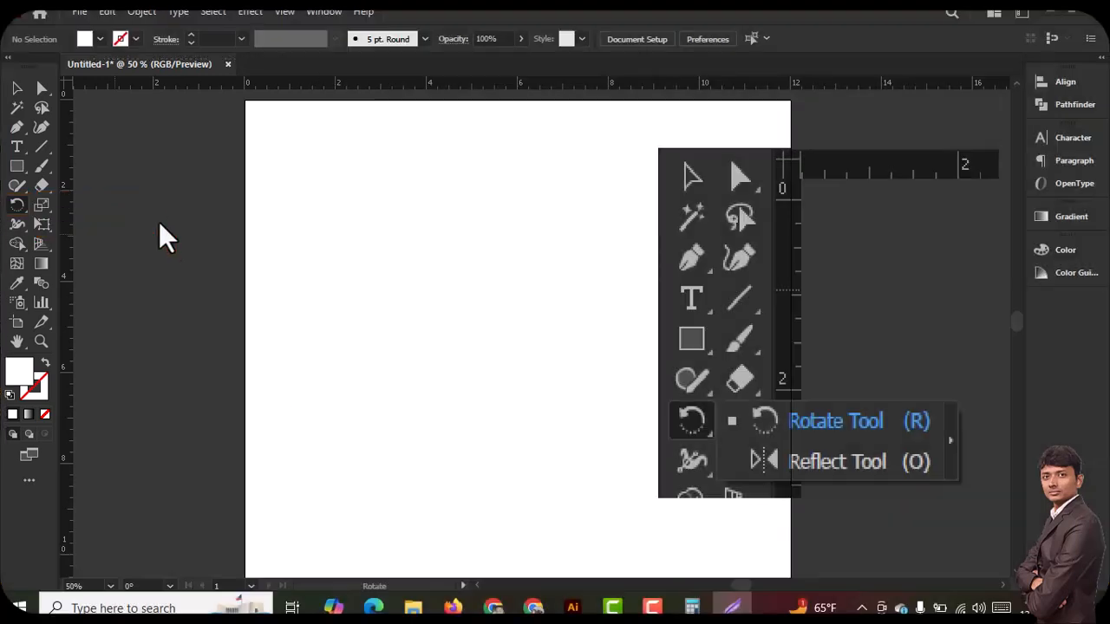
Draw a straight vertical line with the Line Segment tool left of the artboard's centre
left_click(43, 146)
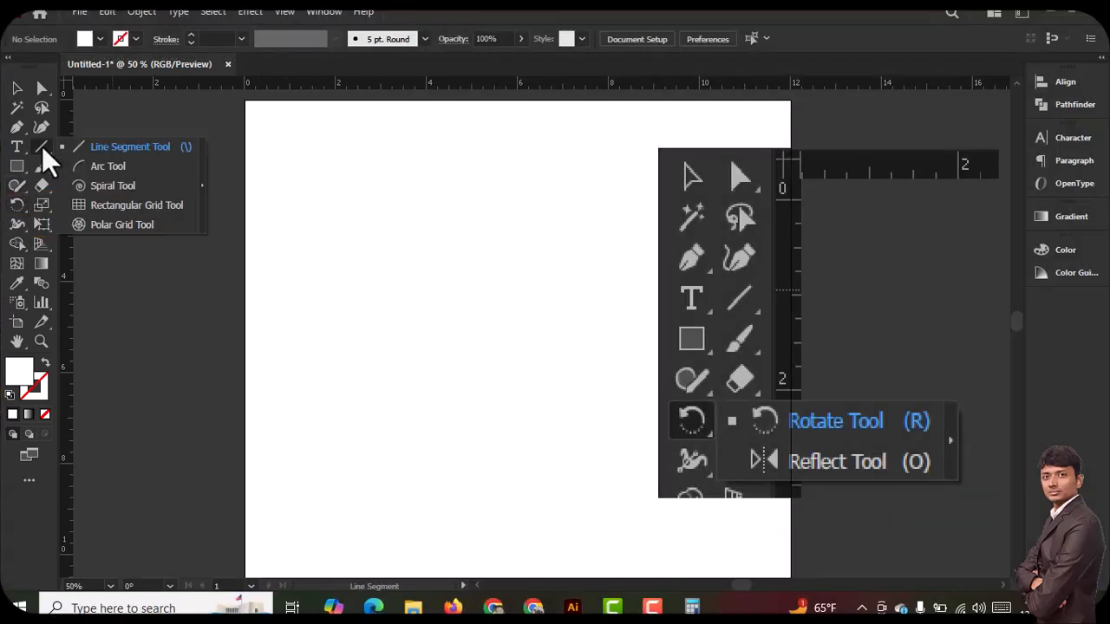
left_click(143, 153)
mouse_move(421, 262)
left_mouse_down()
mouse_move(458, 404)
mouse_move(453, 352)
mouse_move(451, 373)
mouse_move(443, 341)
mouse_move(424, 354)
mouse_move(422, 344)
left_mouse_up()
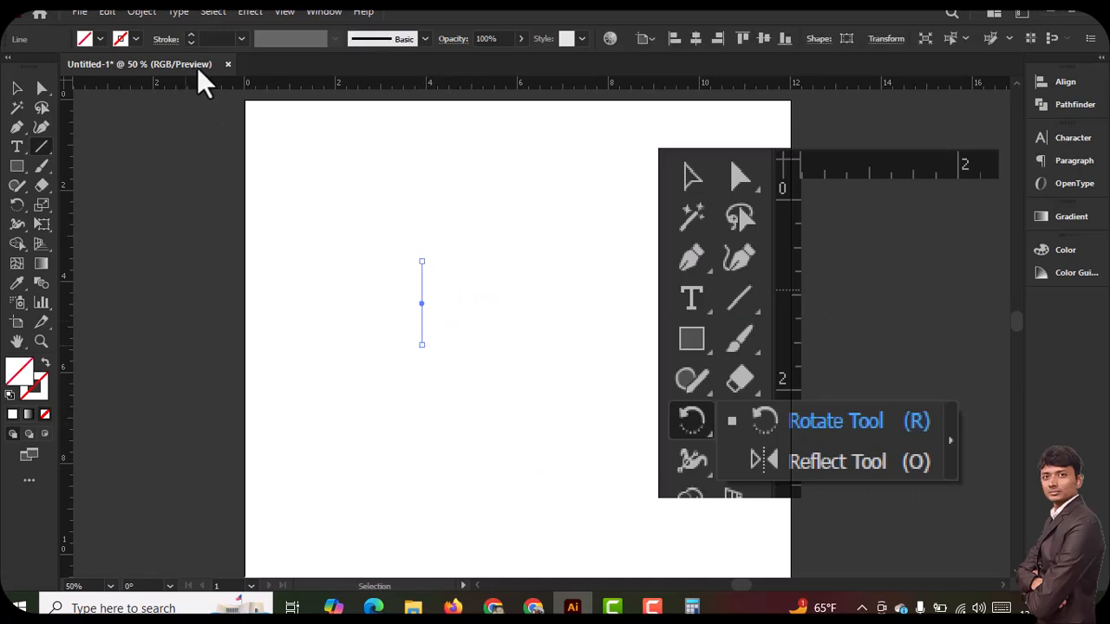
Set the vertical line's stroke weight to 7 pt
key("Print")
left_click_drag(61, 23, 231, 66)
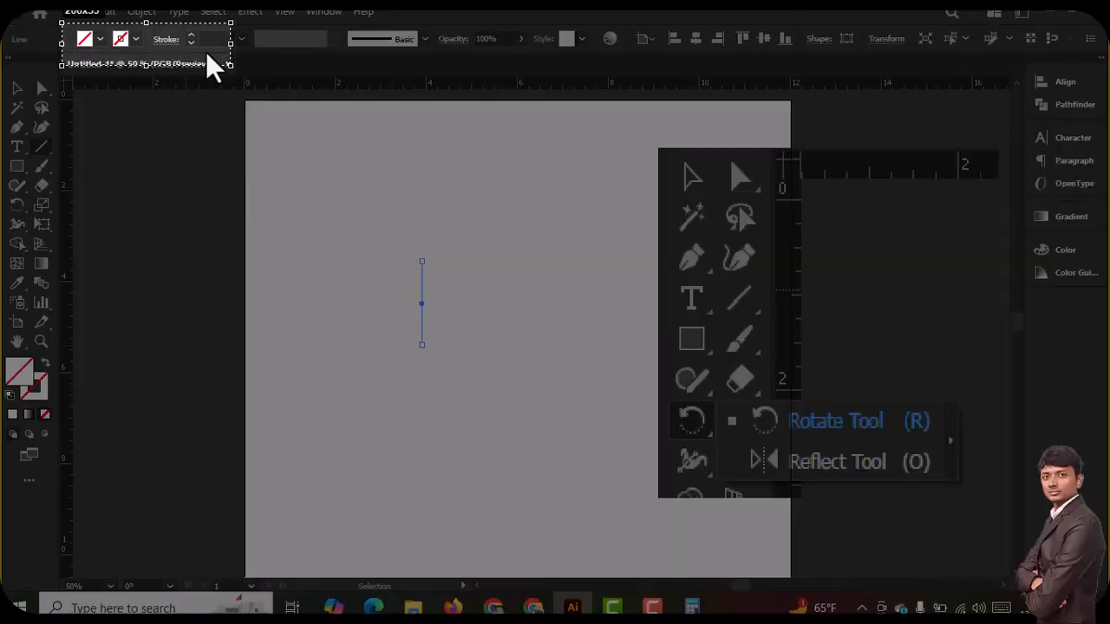
key("ctrl+c")
left_click(211, 38)
type("7")
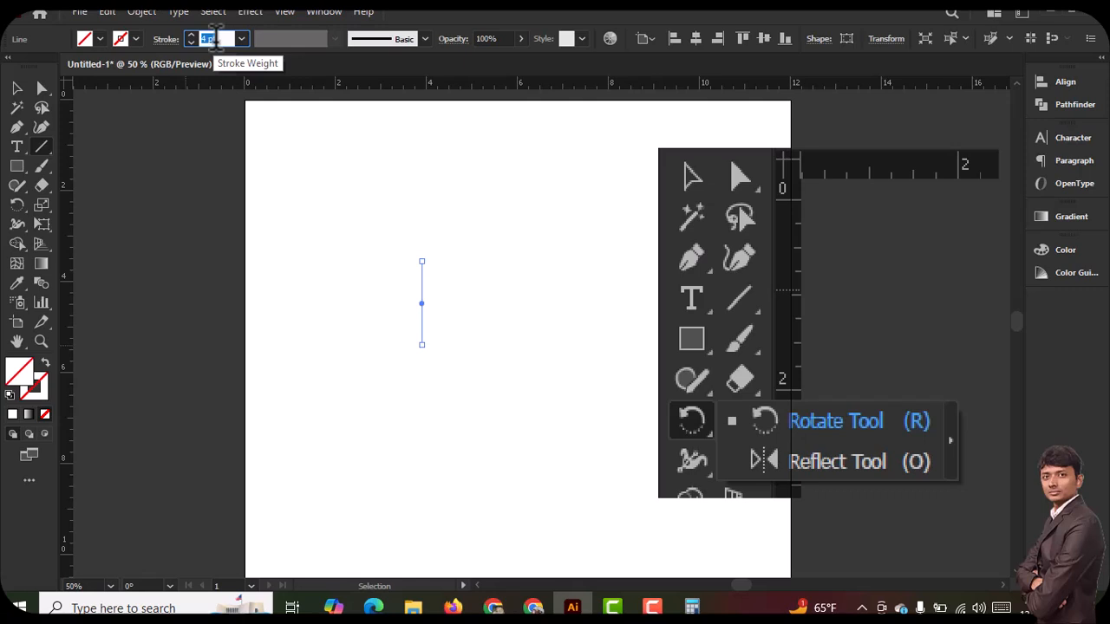
key("Return")
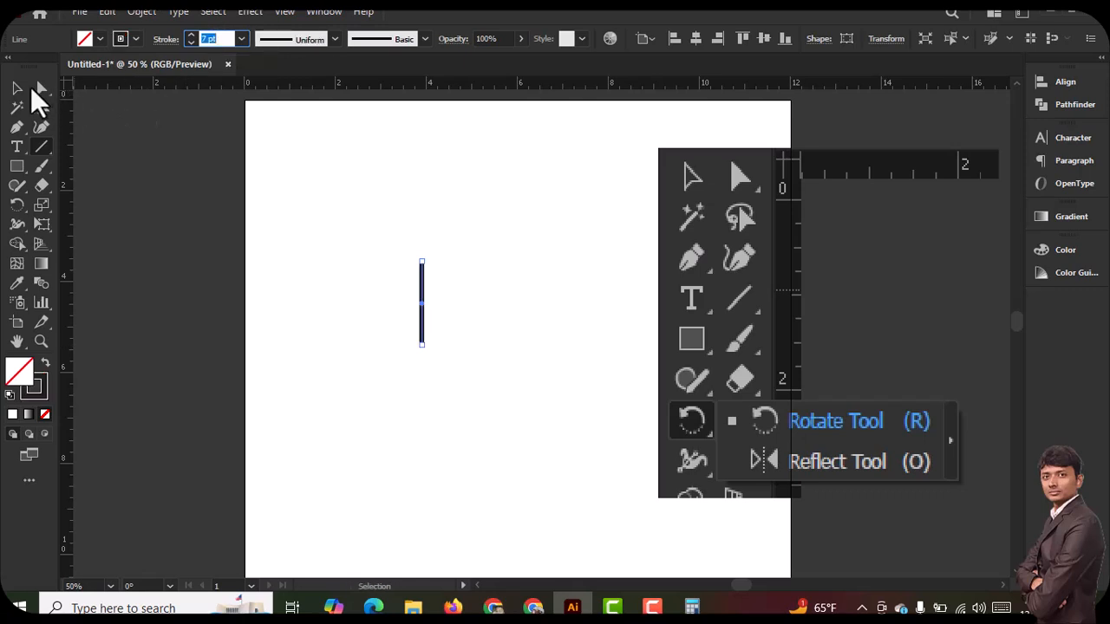
Select the vertical line and move it a small distance on the artboard
left_click(17, 87)
left_click(424, 309, "ctrl")
left_click(582, 333, "ctrl")
left_click_drag(555, 340, 495, 345)
left_click_drag(417, 318, 407, 338)
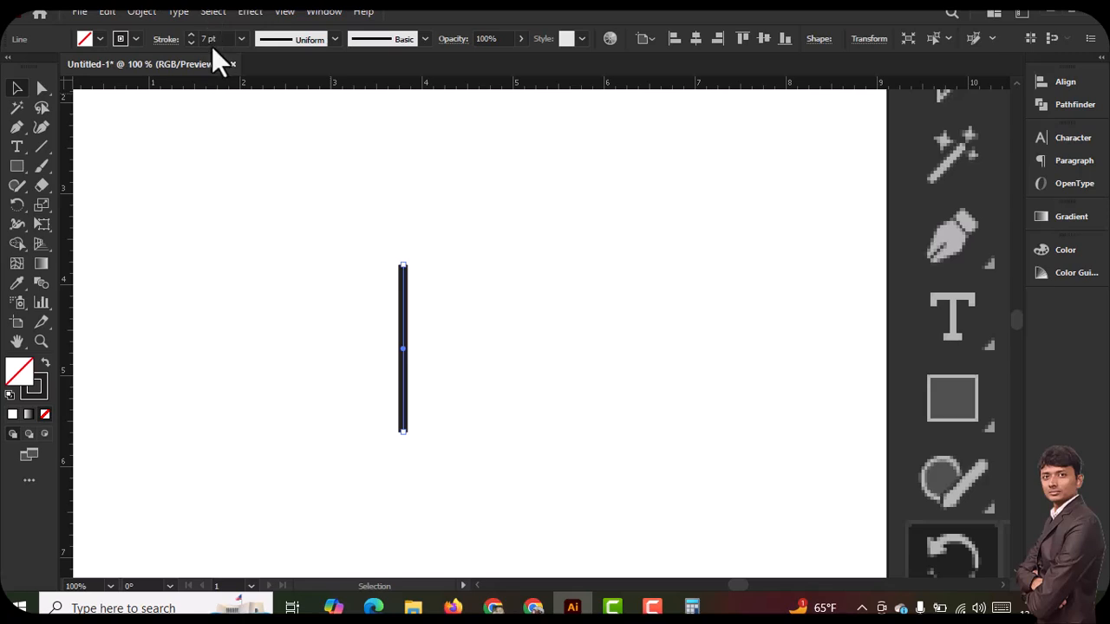
Try heavier stroke weights on the line, up to 66 pt, and bring the weight down to 4 pt
left_click(240, 39)
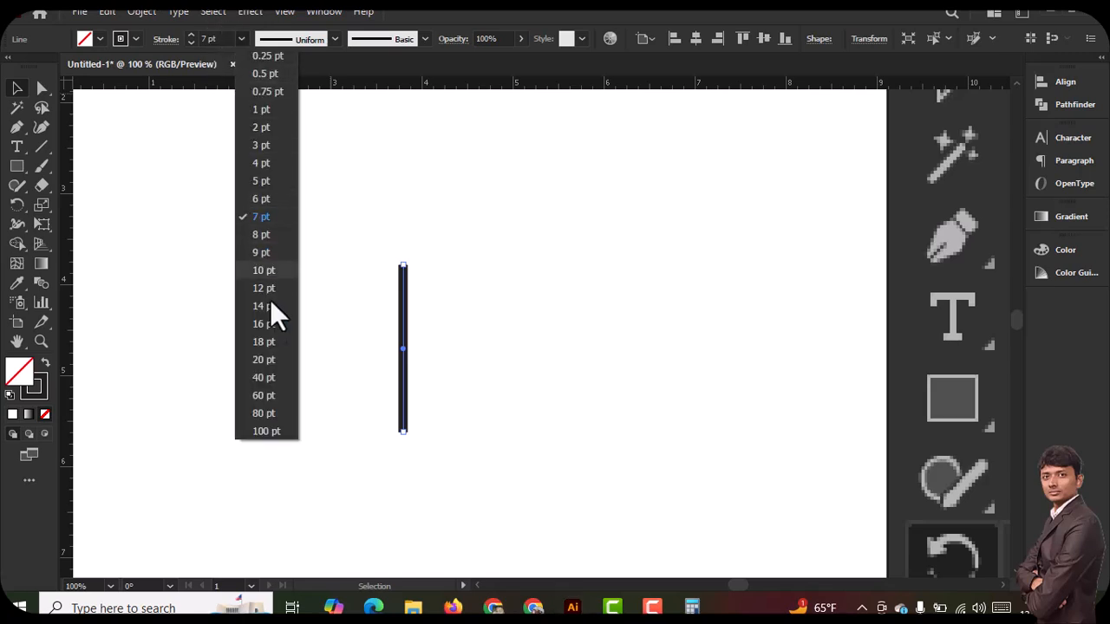
left_click(260, 324)
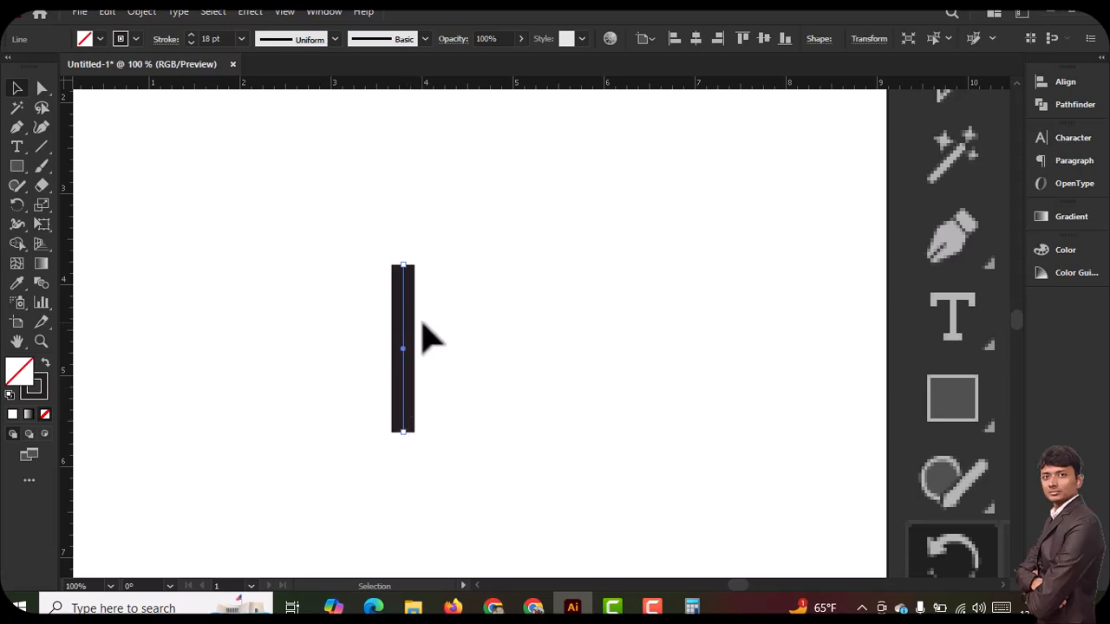
left_click(211, 38)
scroll(216, 38, "up", 14)
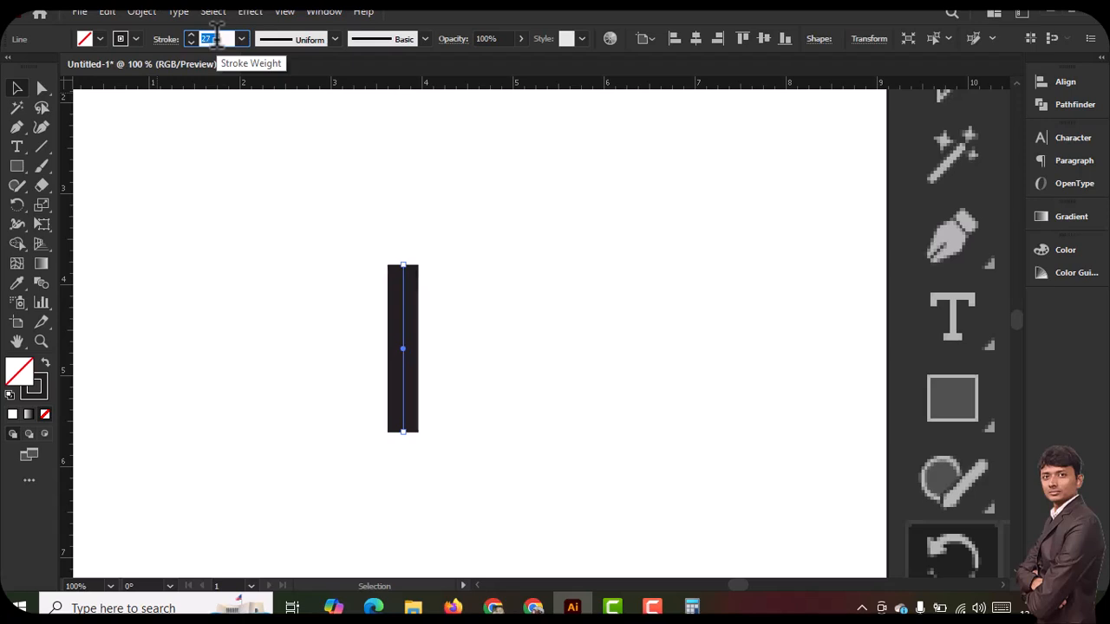
scroll(215, 38, "up", 20)
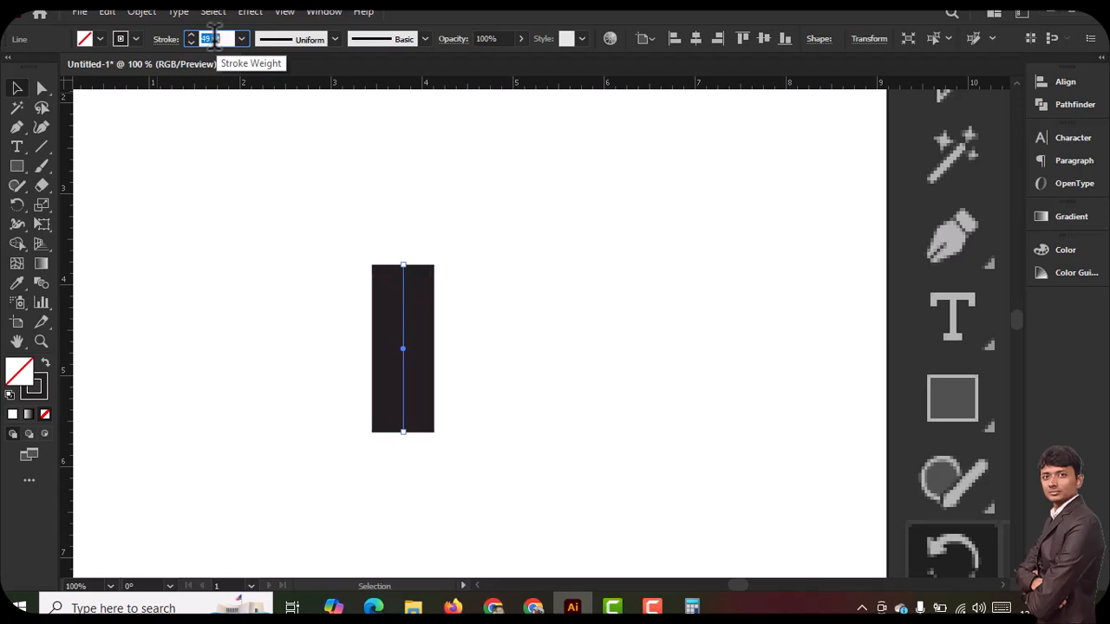
scroll(215, 38, "up", 5)
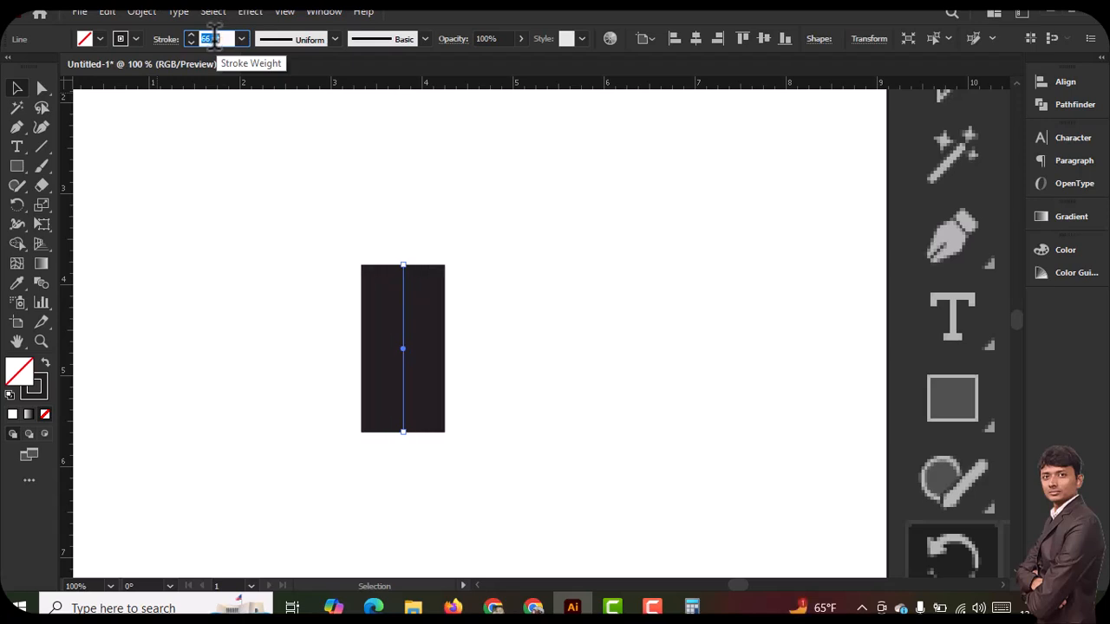
scroll(214, 40, "up", 5)
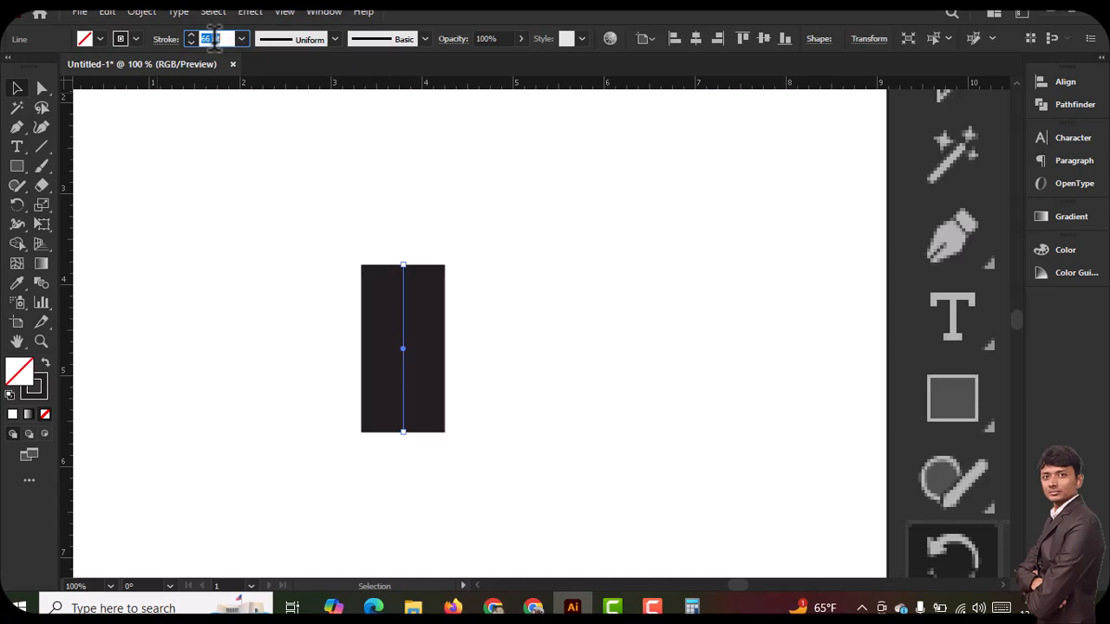
scroll(214, 40, "down", 18)
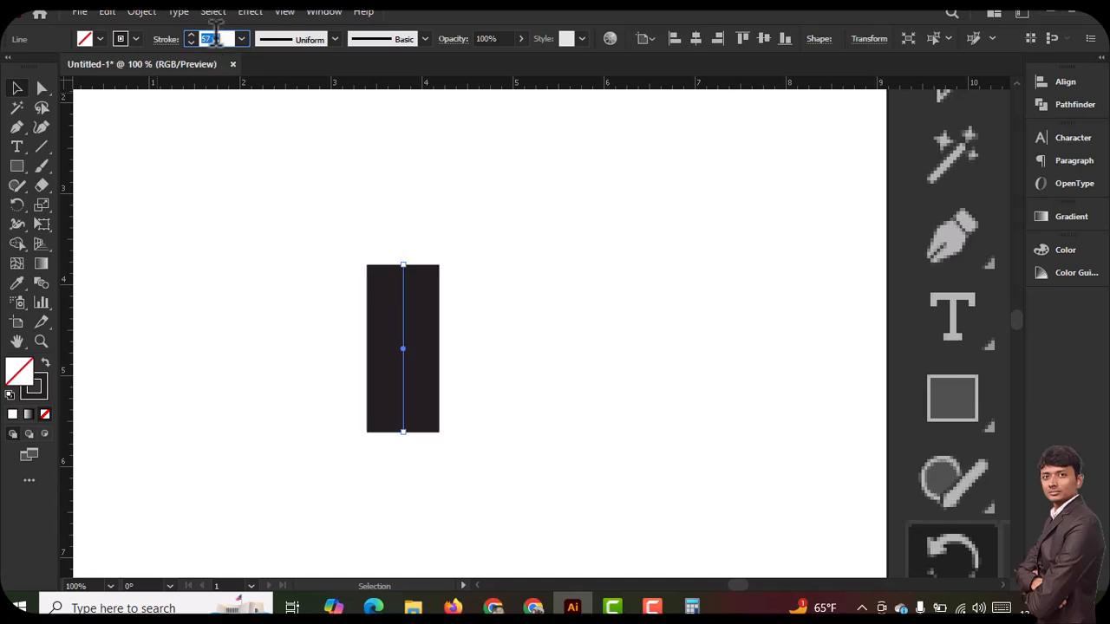
scroll(215, 38, "down", 20)
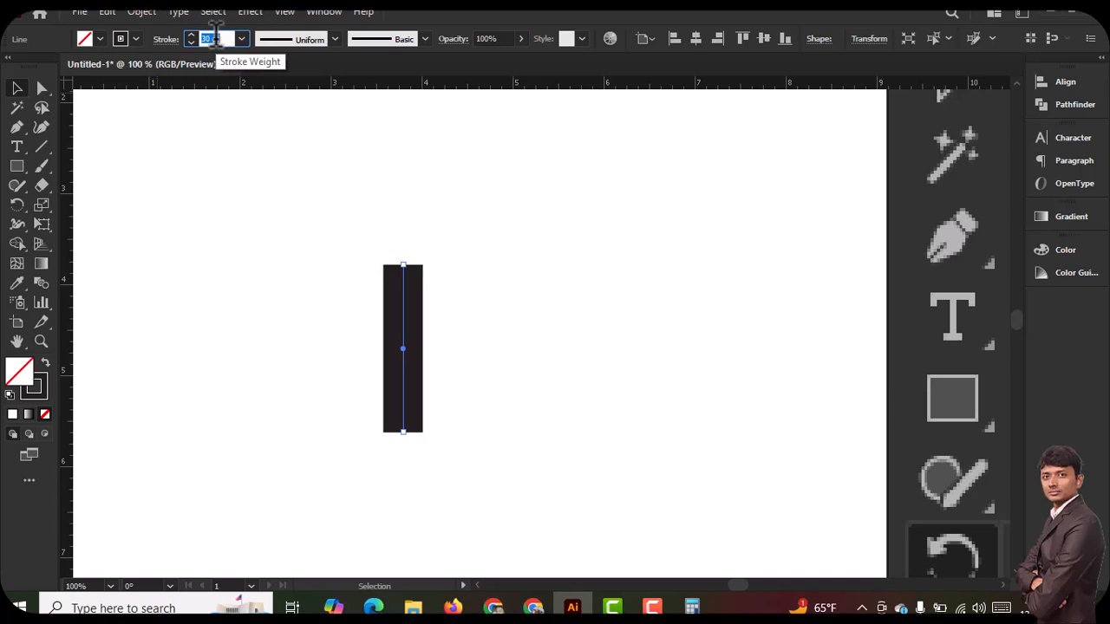
scroll(216, 38, "down", 15)
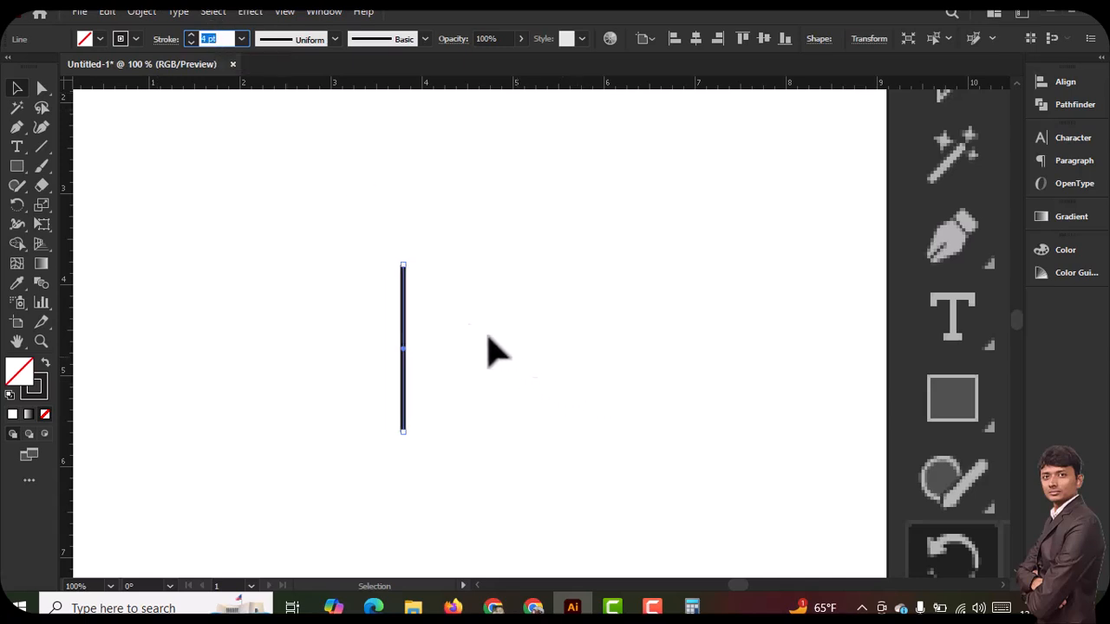
Select the whole vertical line with a selection marquee
left_click_drag(333, 220, 482, 561)
scroll(418, 317, "down", 4)
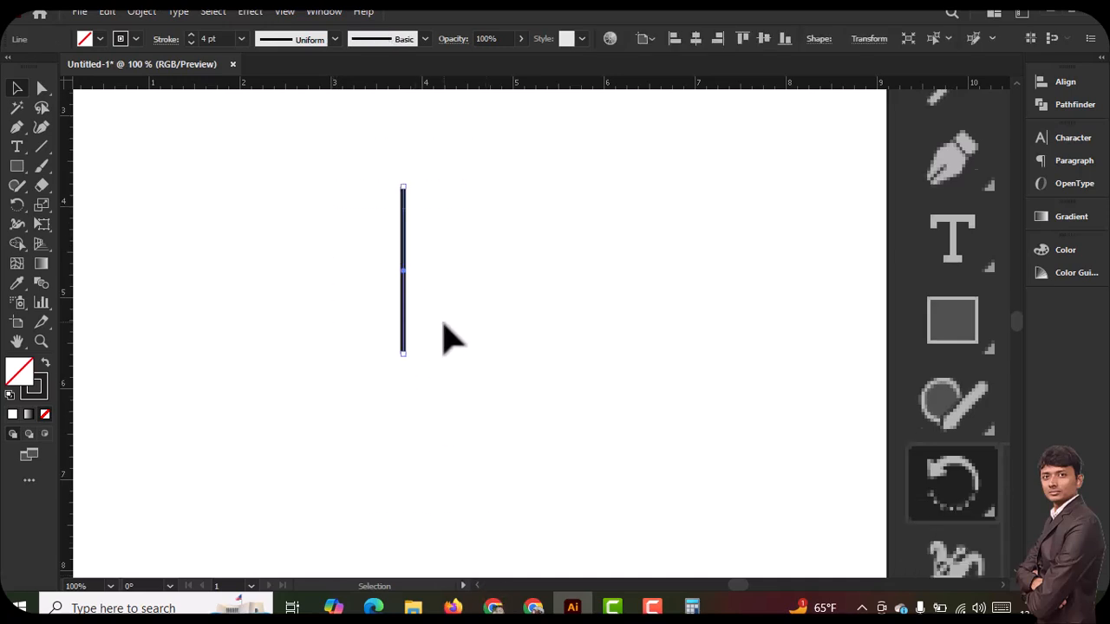
scroll(436, 325, "up", 3)
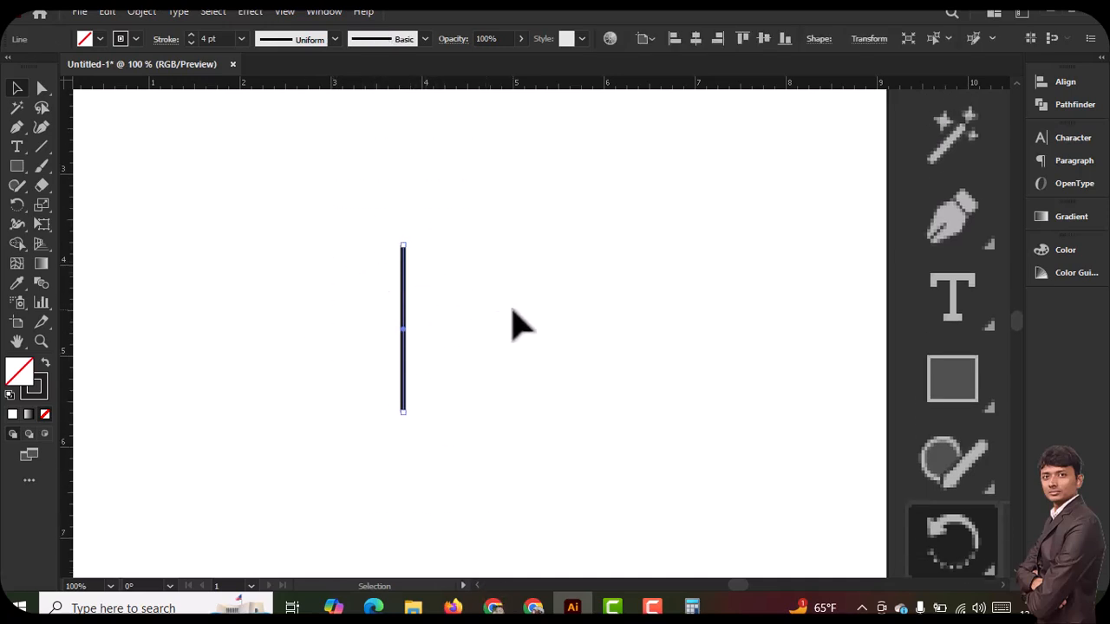
key("shift+o")
left_click_drag(282, 193, 579, 524)
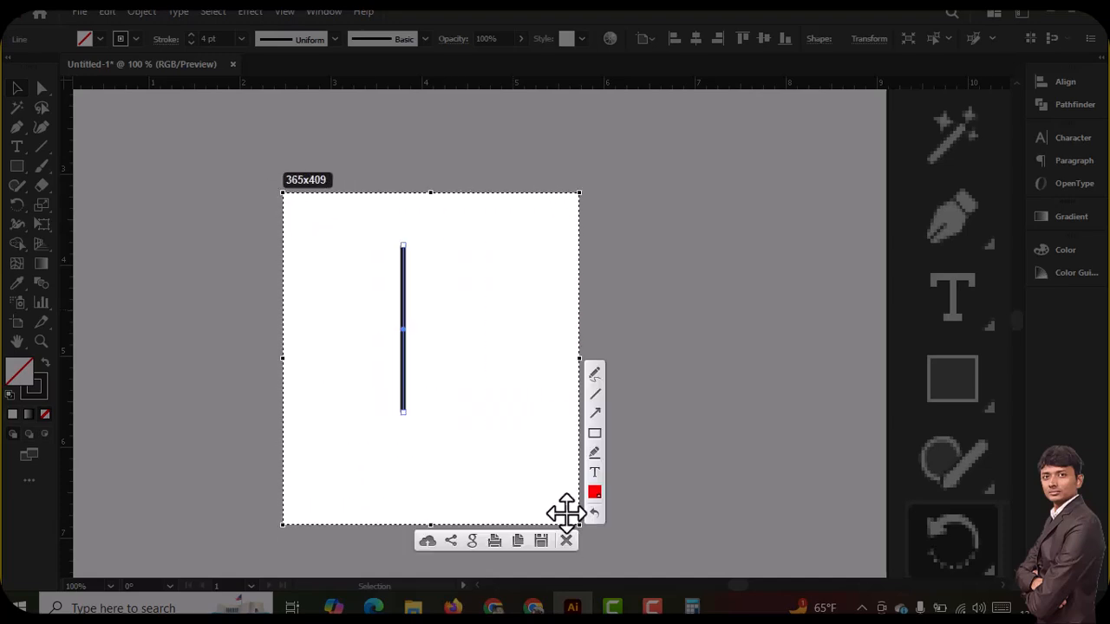
key("ctrl+c")
Circle the line's top anchor, centre point and bottom anchor in red on a screen capture
key("ctrl+space")
left_click(397, 325, "ctrl")
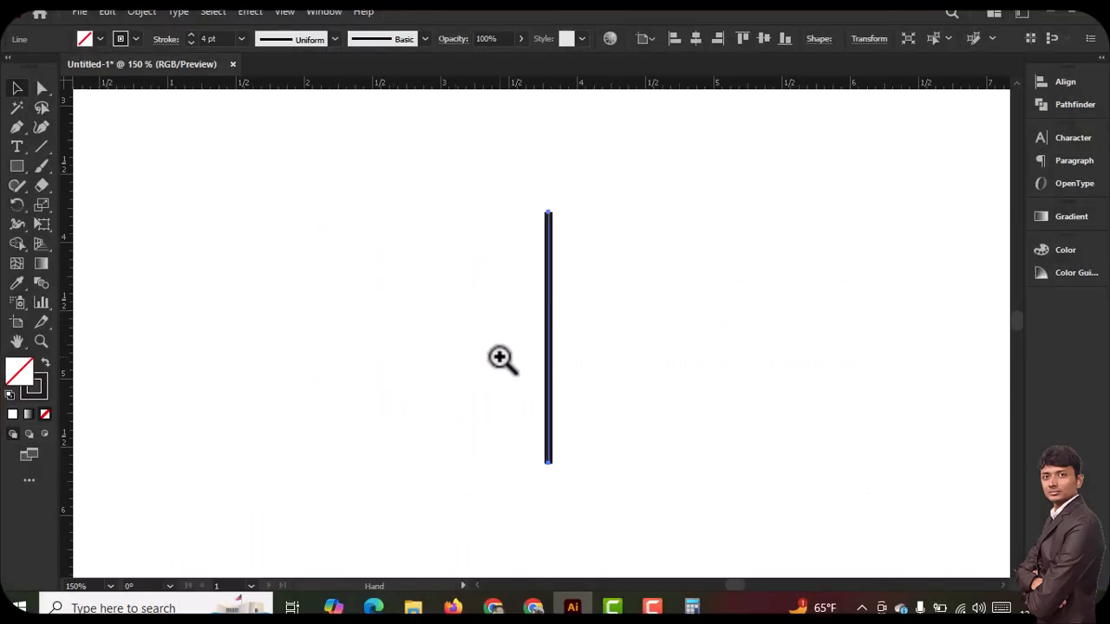
left_click(587, 314, "ctrl")
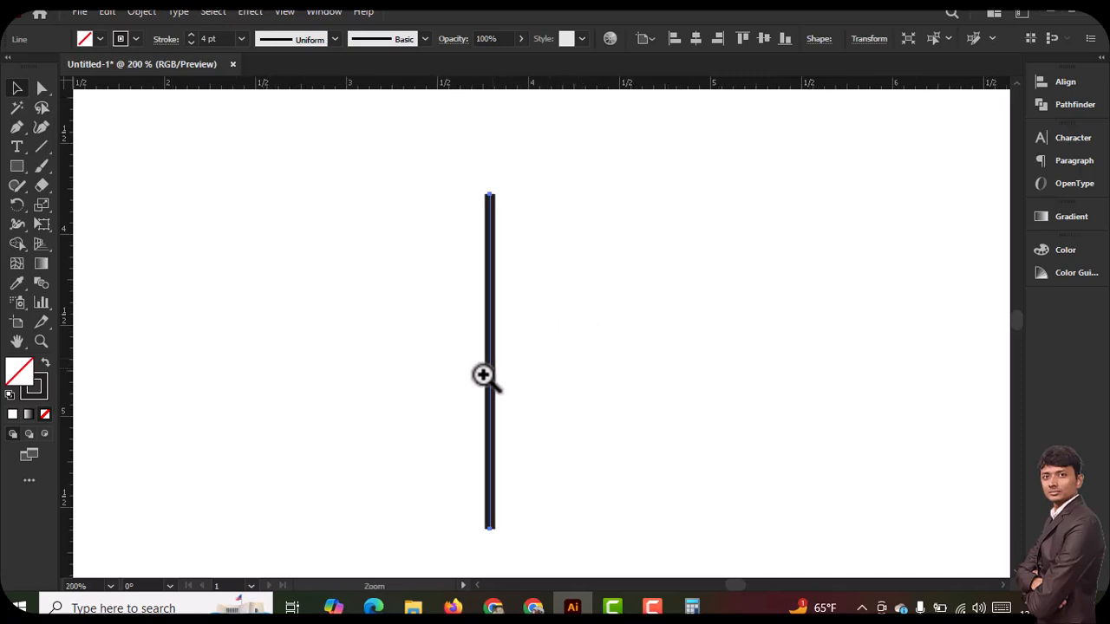
left_click_drag(513, 378, 478, 372)
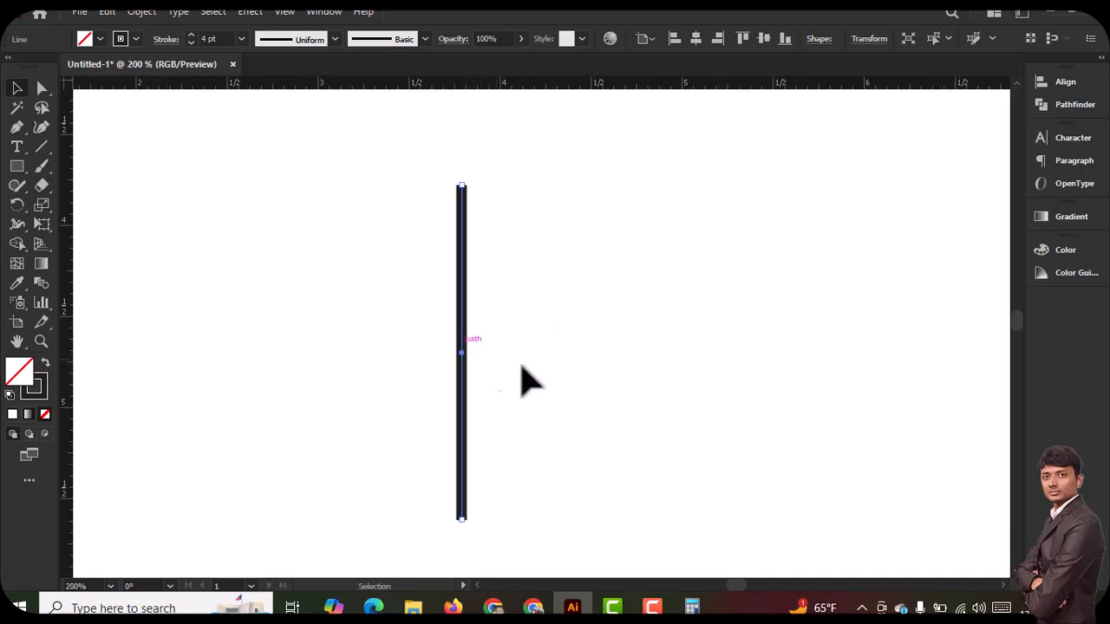
key("Print")
left_click_drag(295, 119, 647, 614)
left_click(661, 464)
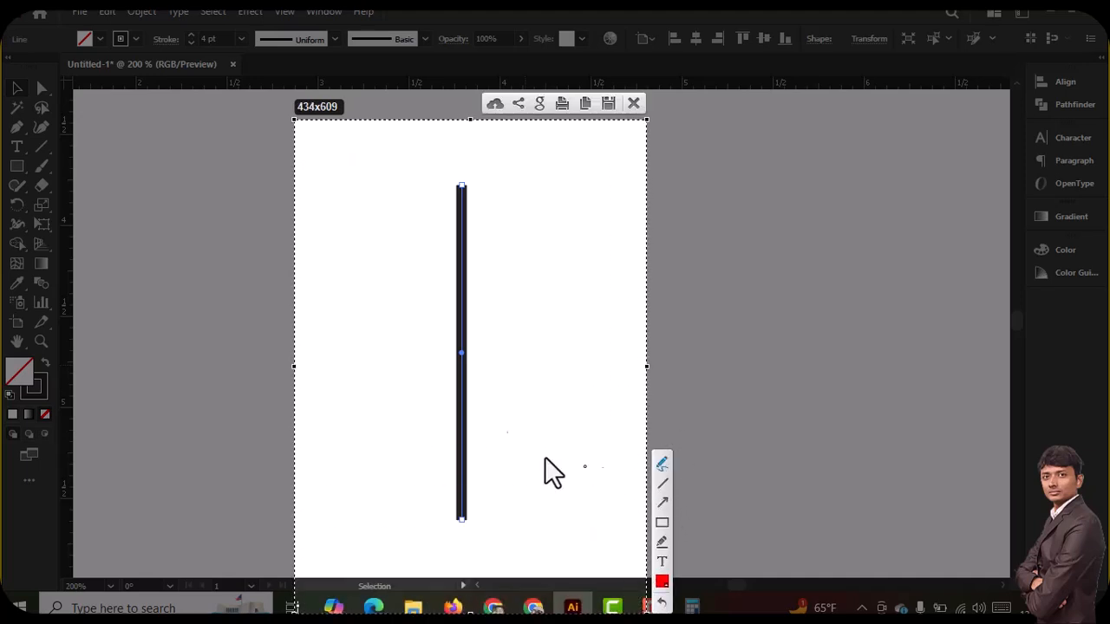
mouse_move(451, 174)
left_mouse_down()
mouse_move(480, 178)
mouse_move(462, 206)
mouse_move(453, 178)
left_mouse_up()
mouse_move(446, 348)
left_mouse_down()
mouse_move(488, 352)
mouse_move(466, 367)
mouse_move(439, 347)
left_mouse_up()
mouse_move(446, 516)
left_mouse_down()
mouse_move(477, 528)
mouse_move(447, 513)
left_mouse_up()
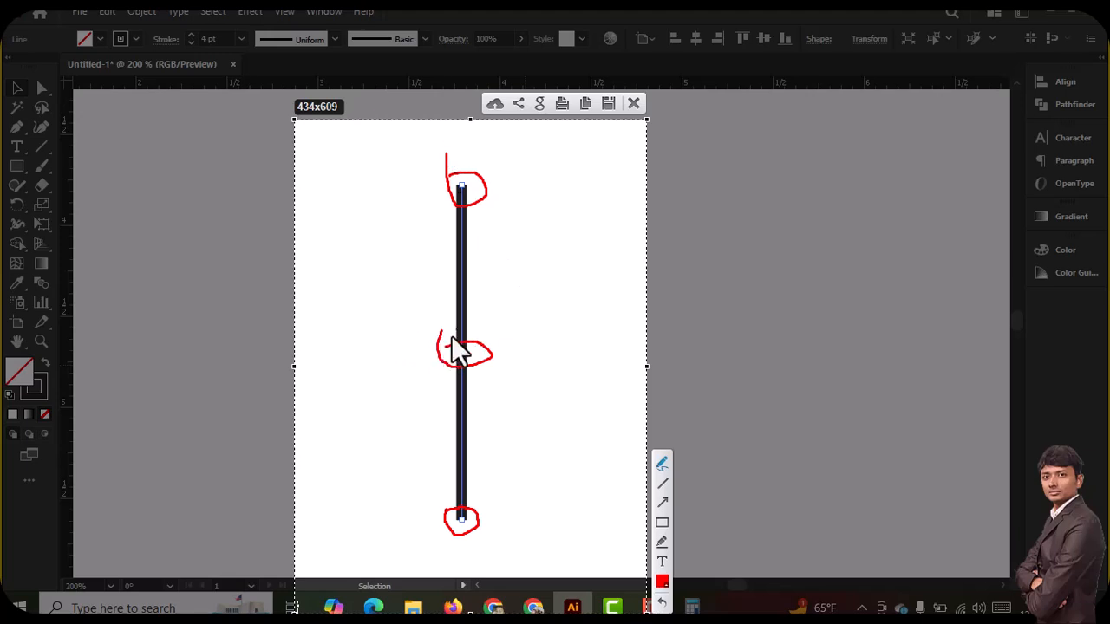
Add more red marks at the line's two end anchors and centre on the capture, and discard the capture
mouse_move(463, 177)
left_mouse_down()
mouse_move(499, 167)
mouse_move(496, 195)
mouse_move(461, 183)
left_mouse_up()
mouse_move(479, 531)
left_mouse_down()
mouse_move(494, 543)
mouse_move(459, 538)
left_mouse_up()
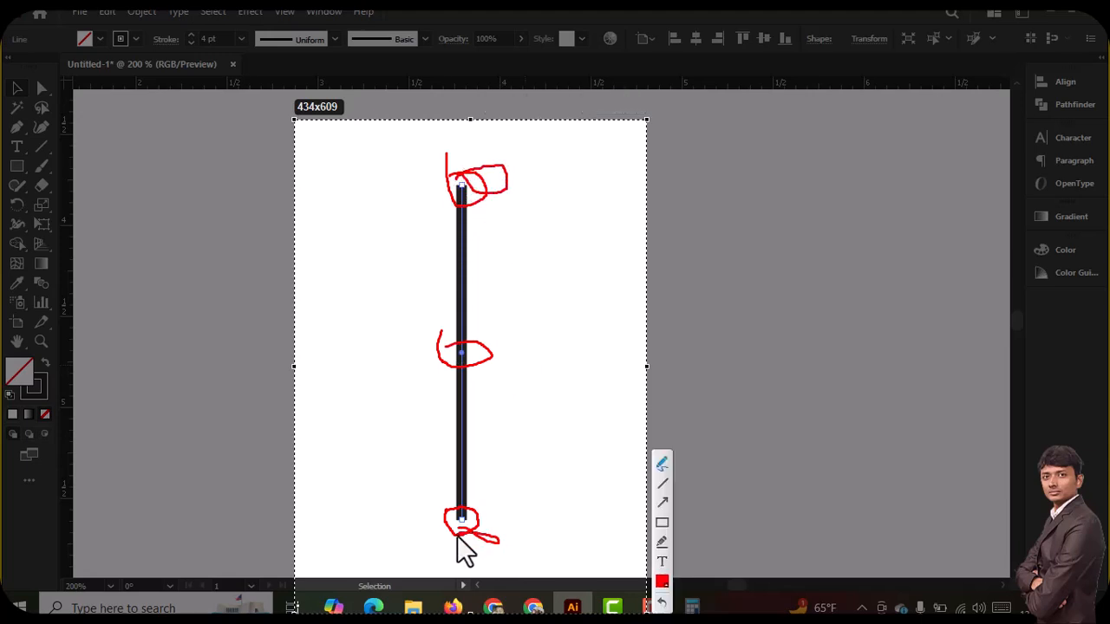
left_click_drag(438, 333, 522, 344)
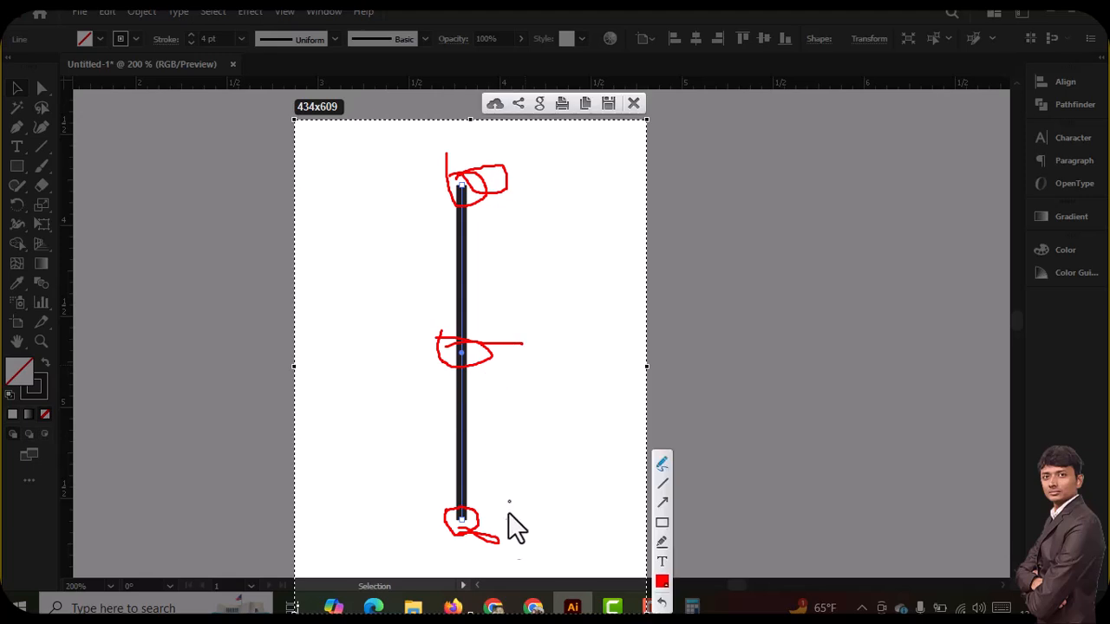
mouse_move(444, 509)
left_mouse_down()
mouse_move(482, 509)
mouse_move(494, 538)
mouse_move(467, 545)
mouse_move(445, 520)
mouse_move(450, 496)
mouse_move(491, 529)
left_mouse_up()
left_click_drag(463, 186, 562, 204)
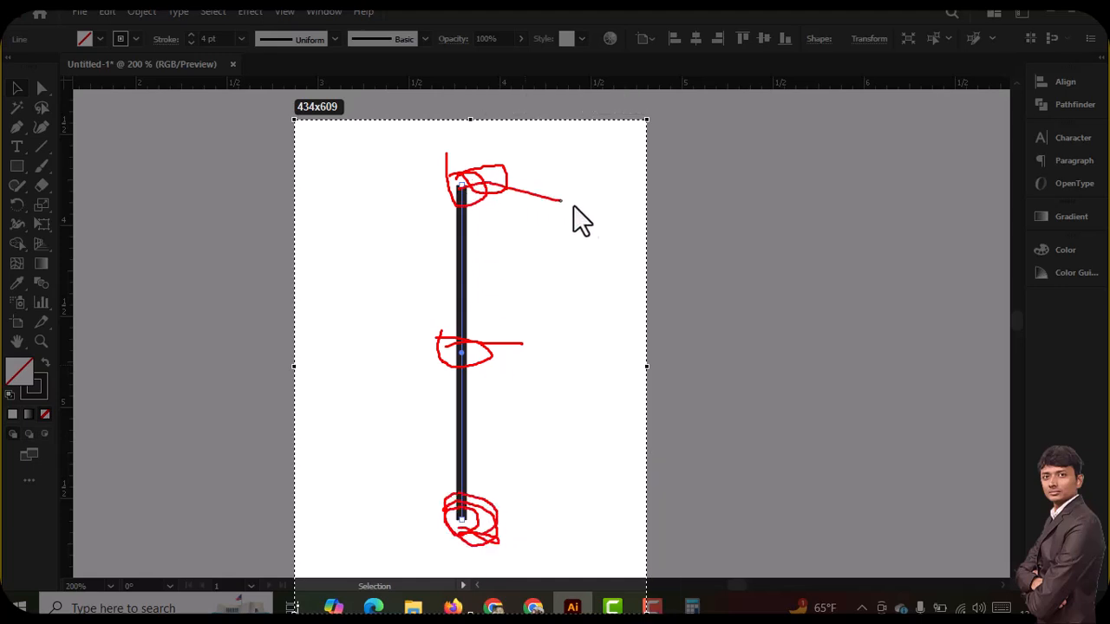
mouse_move(686, 365)
left_mouse_down()
mouse_move(552, 598)
mouse_move(439, 588)
mouse_move(343, 487)
mouse_move(354, 305)
mouse_move(460, 186)
left_mouse_up()
key("Escape")
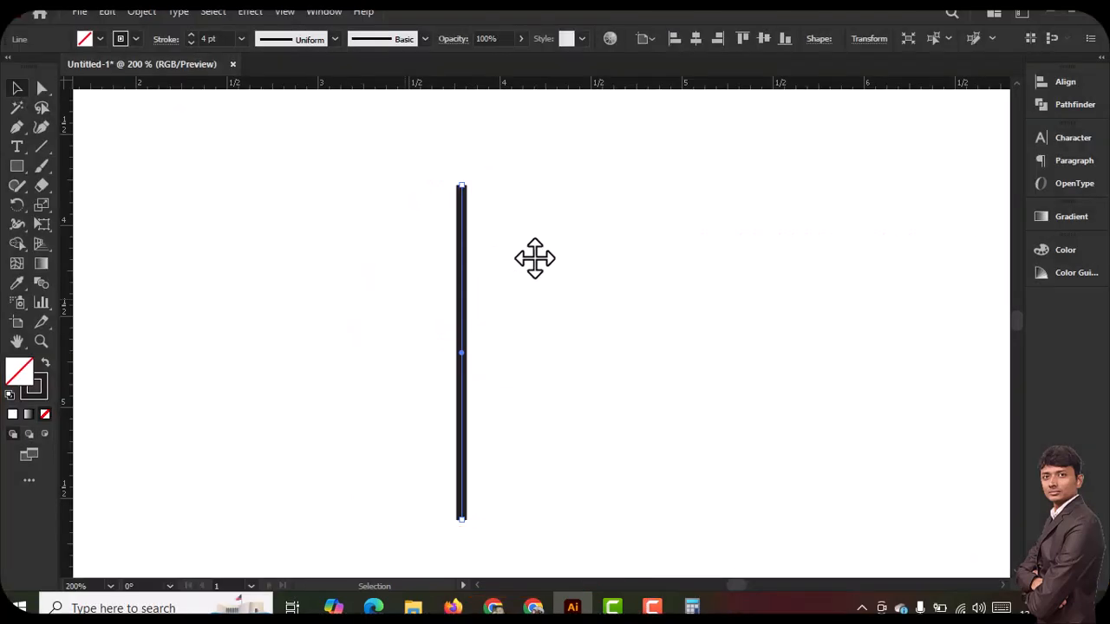
Move the vertical line slightly up and to the left, activate the Rotate tool and capture the area around the line's bottom anchor
mouse_move(464, 303)
left_mouse_down()
mouse_move(464, 281)
mouse_move(481, 289)
mouse_move(457, 295)
left_mouse_up()
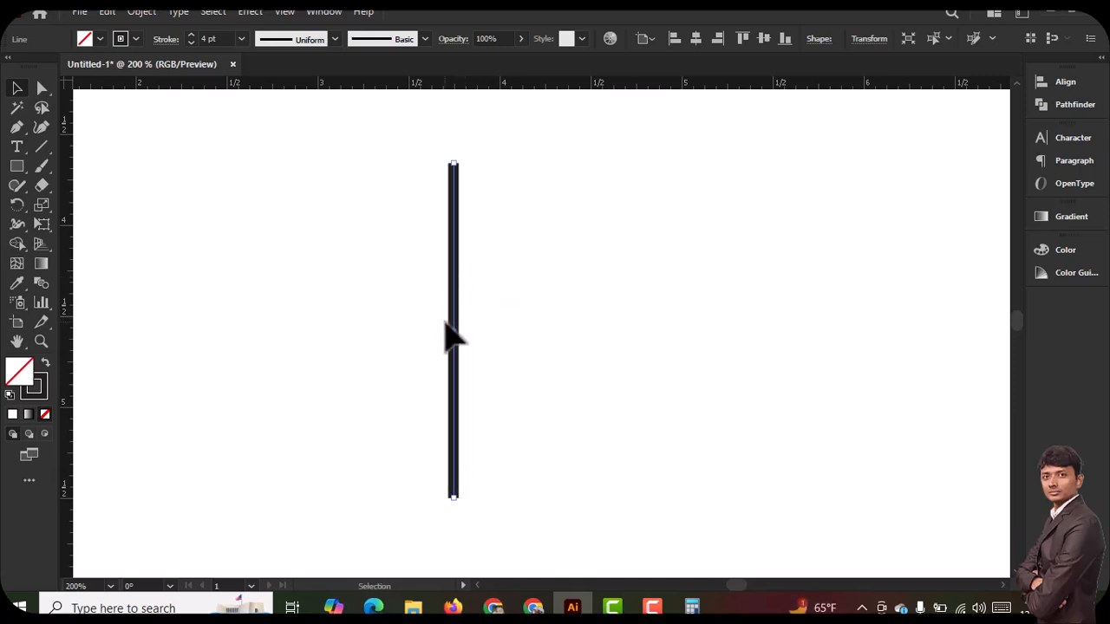
left_click(15, 206)
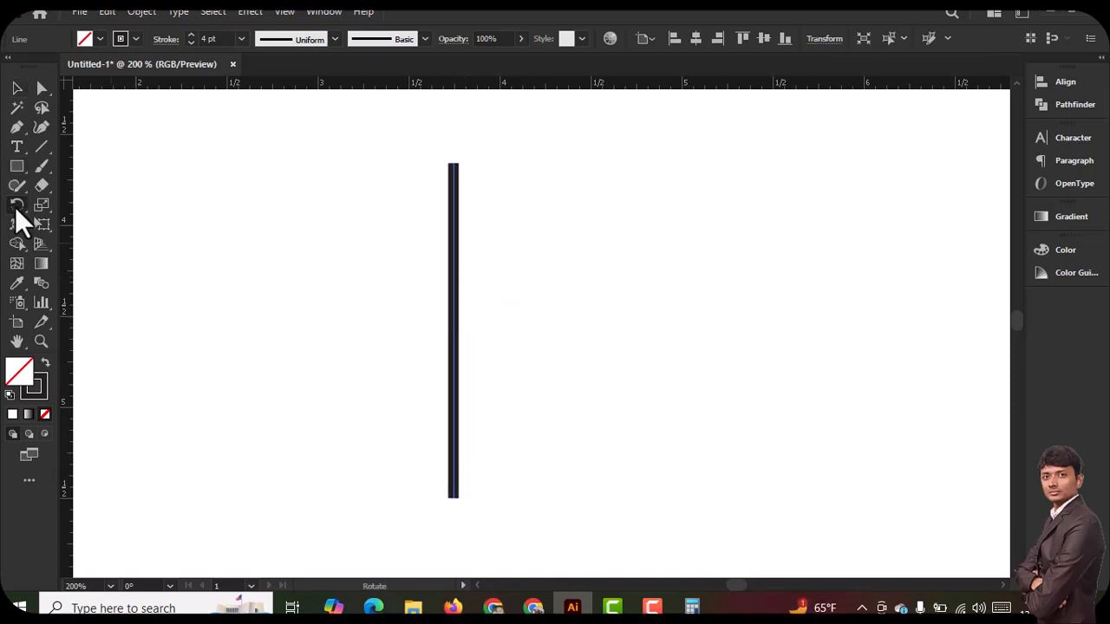
left_click(119, 203)
key("Print")
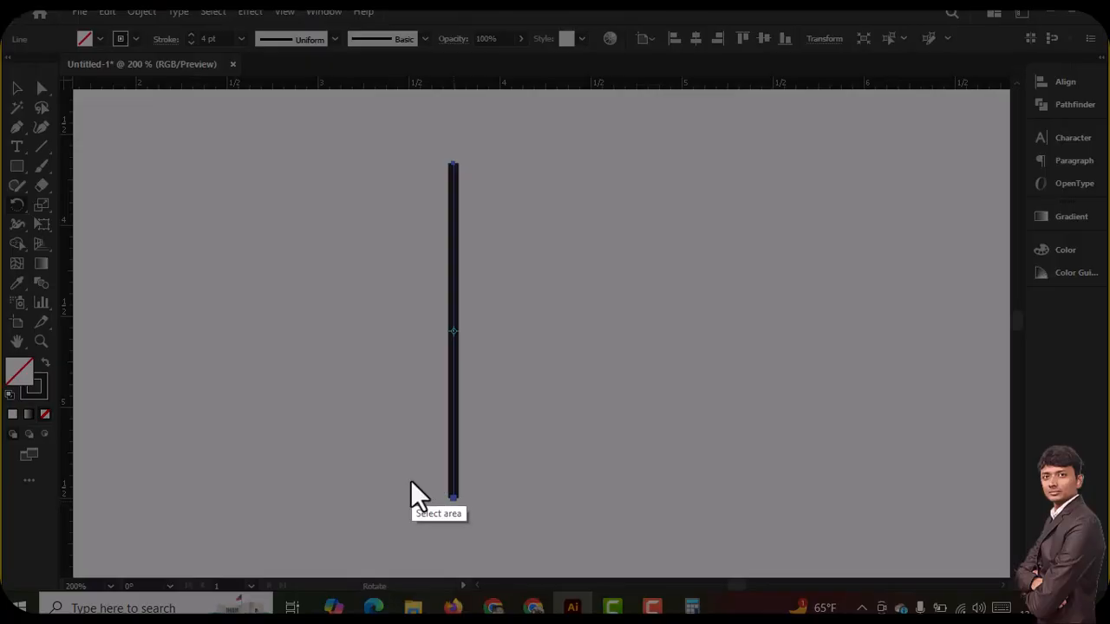
left_click_drag(414, 475, 499, 515)
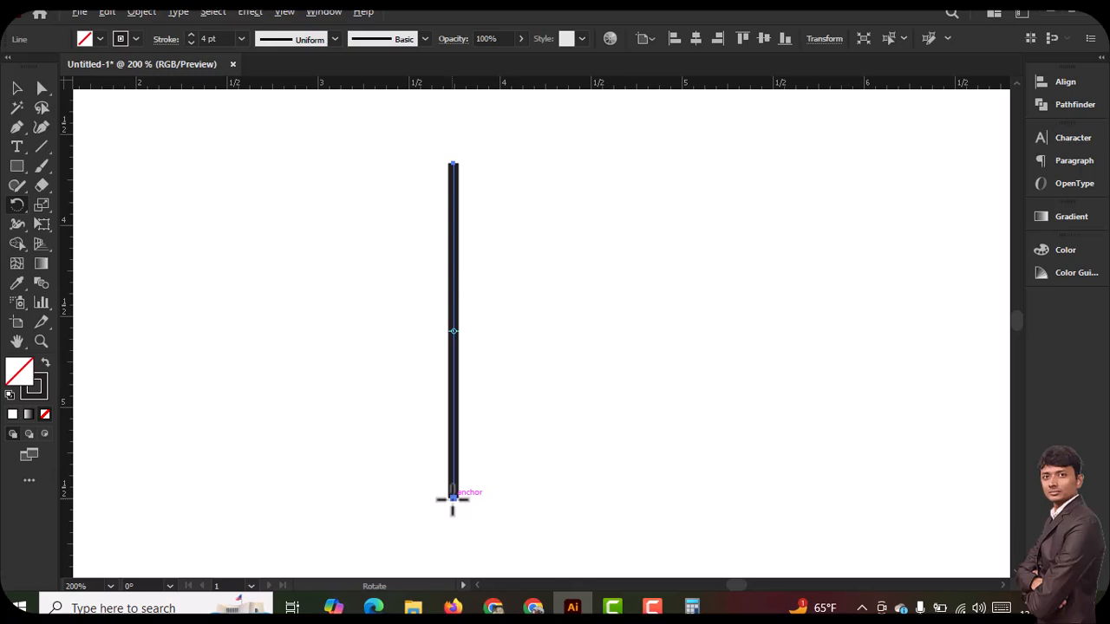
Create a copy of the vertical line rotated by 360/16 around its bottom anchor
left_click(452, 500, "alt")
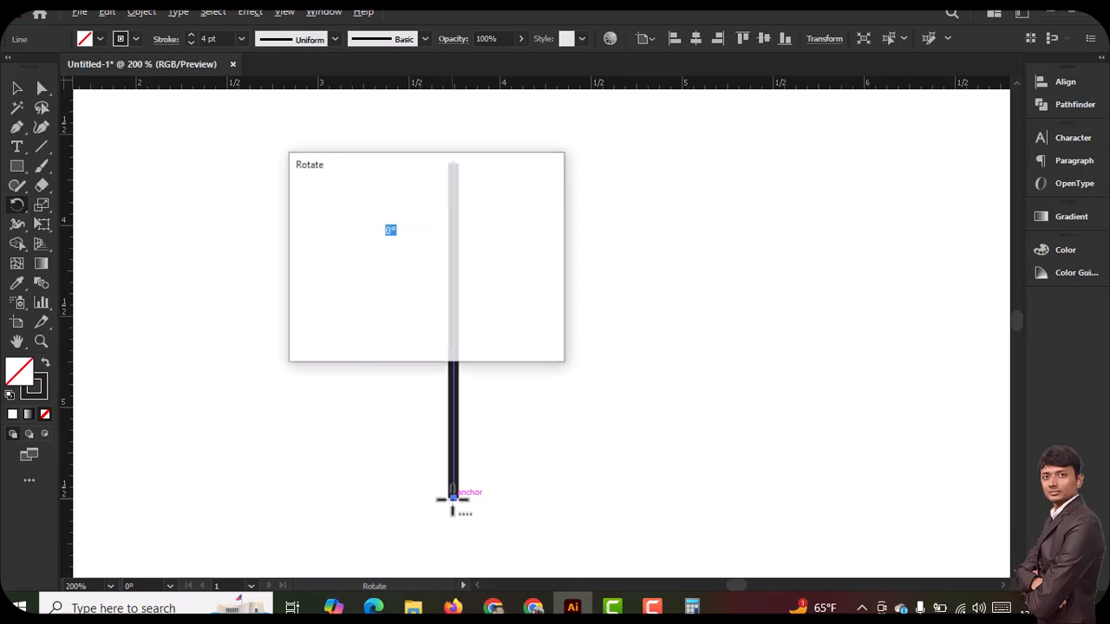
left_click_drag(413, 166, 665, 169)
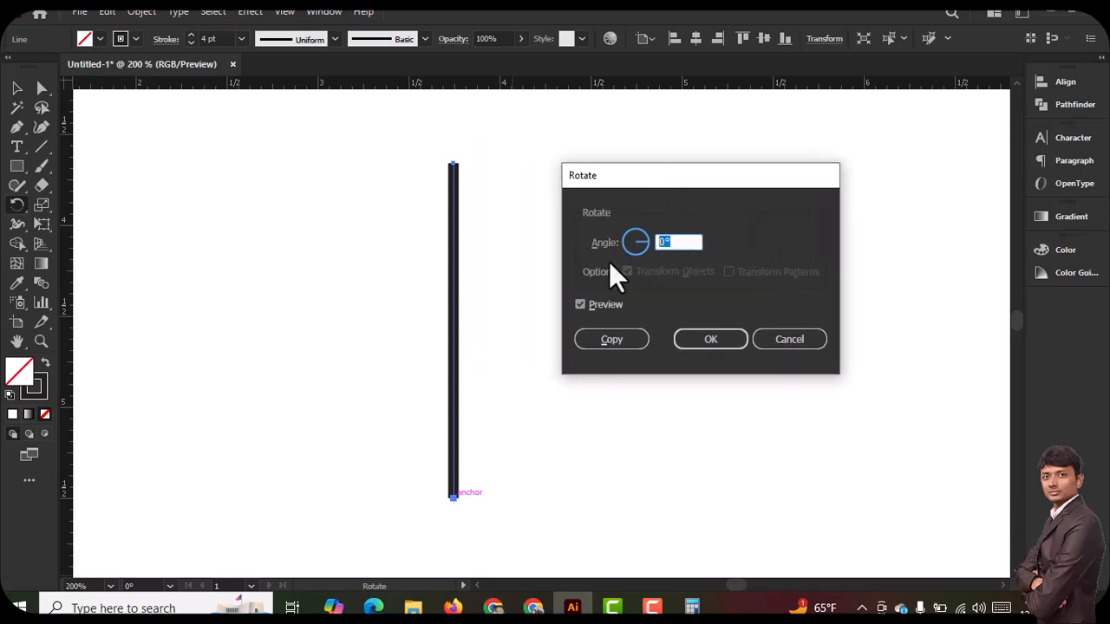
type("360/16")
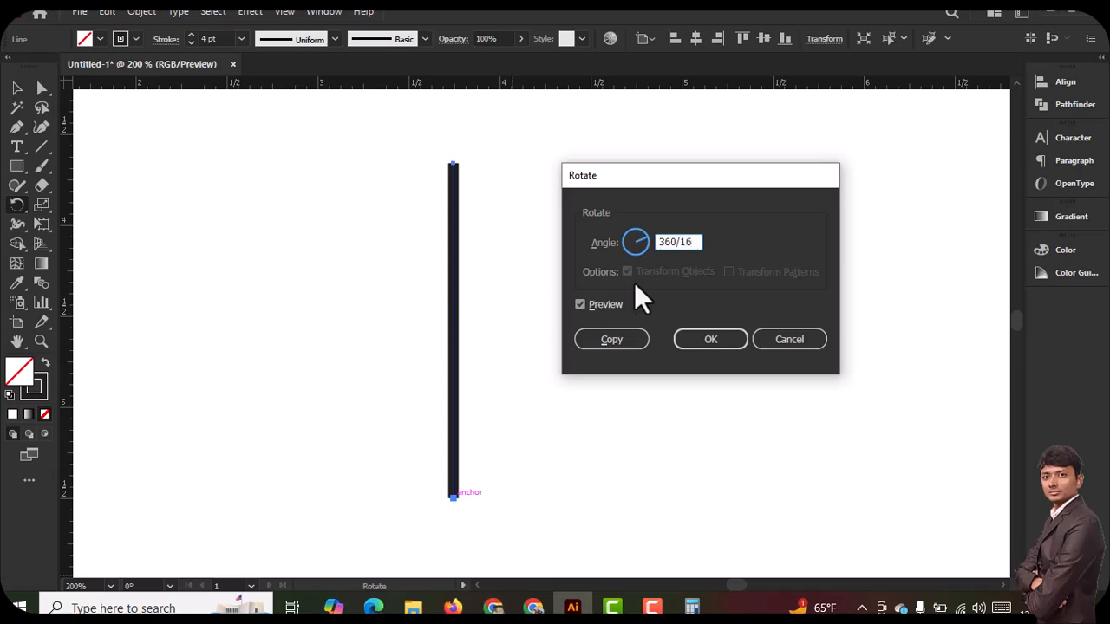
left_click(611, 338)
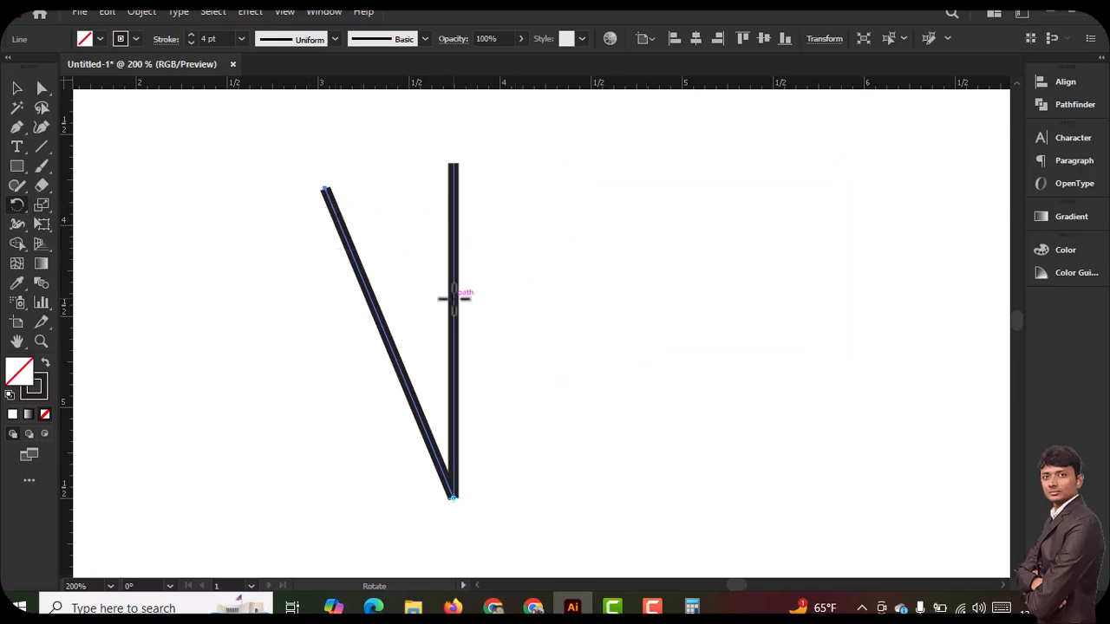
Repeat the rotated copy around the bottom anchor until the lines form a full circle of spokes, and deselect everything
key("ctrl+minus")
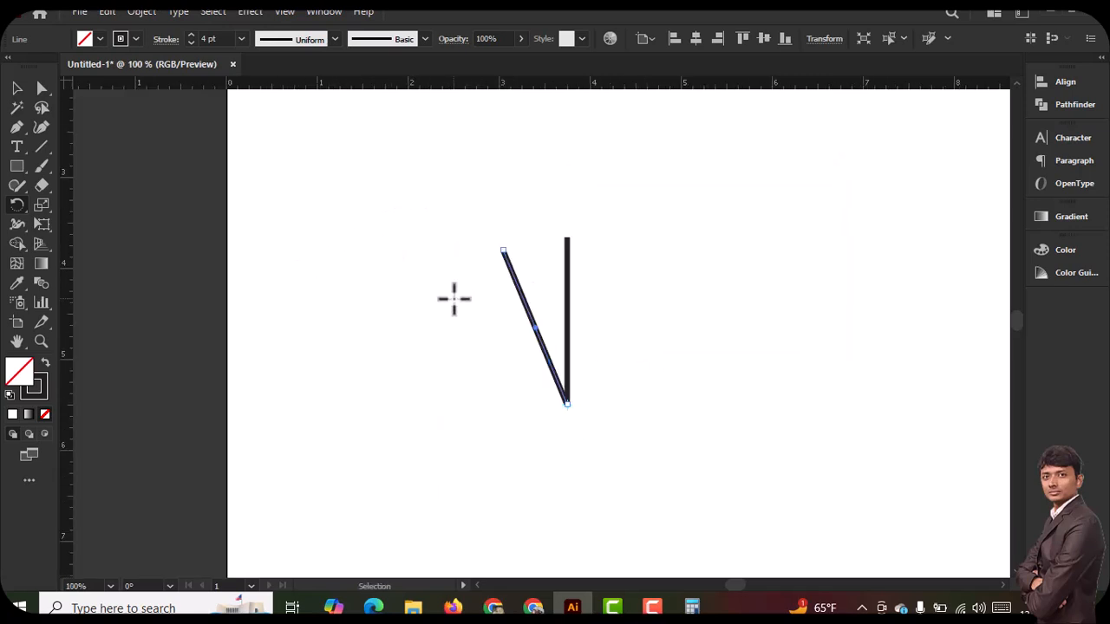
key("ctrl+d")
key("ctrl+d")
key("ctrl+d")
key("ctrl+d")
key("ctrl+d")
key("ctrl+d")
key("ctrl+d")
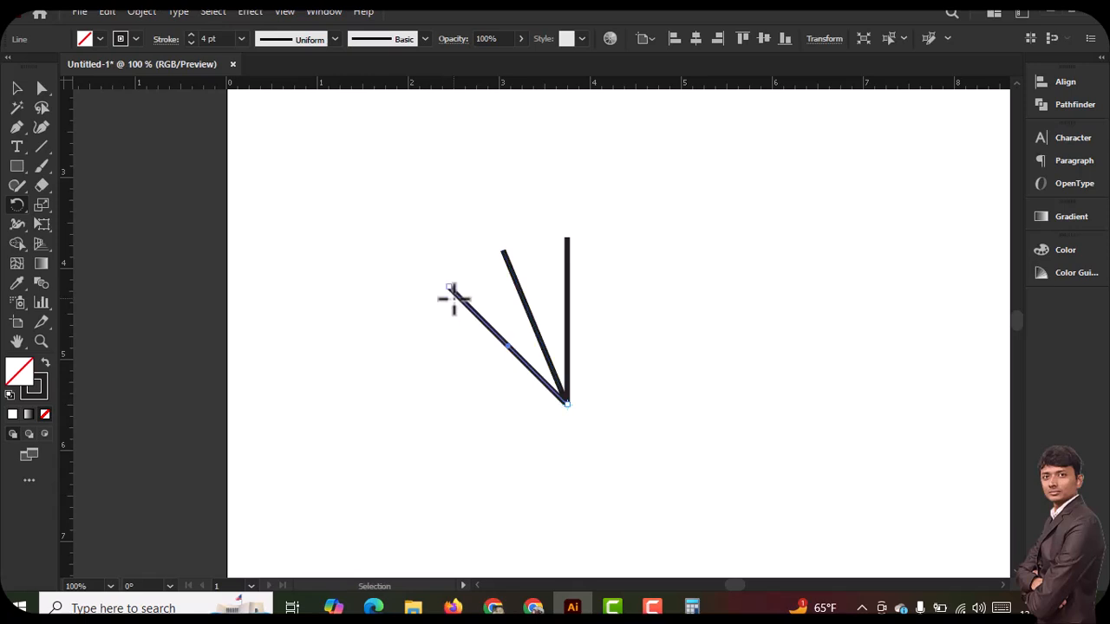
key("ctrl+d")
key("ctrl+d")
key("ctrl+d")
key("ctrl+d")
key("ctrl+d")
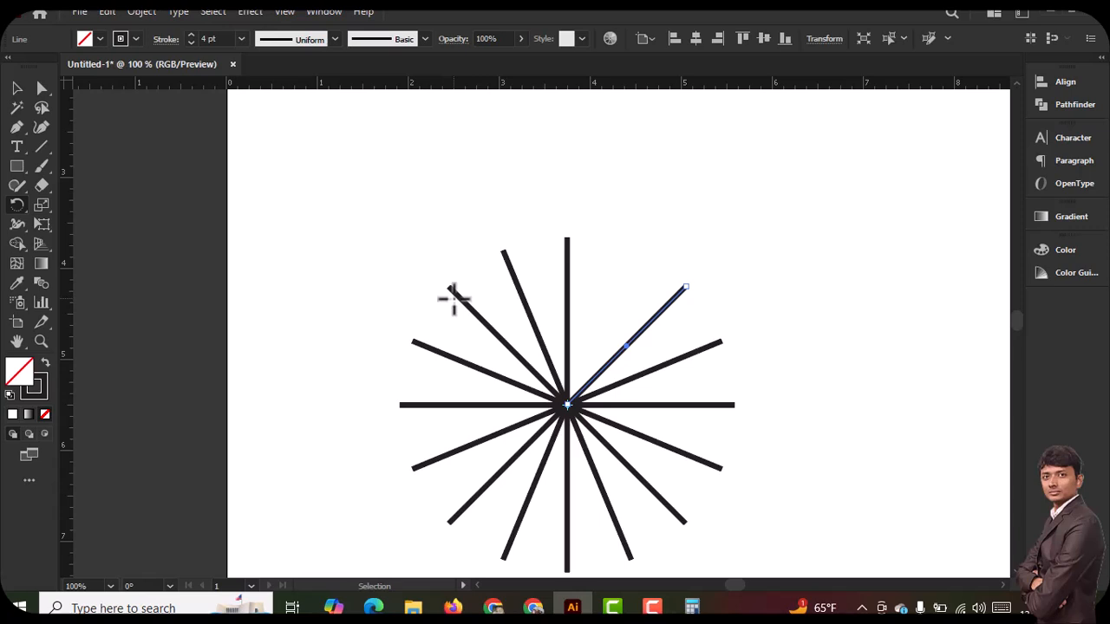
key("ctrl+d")
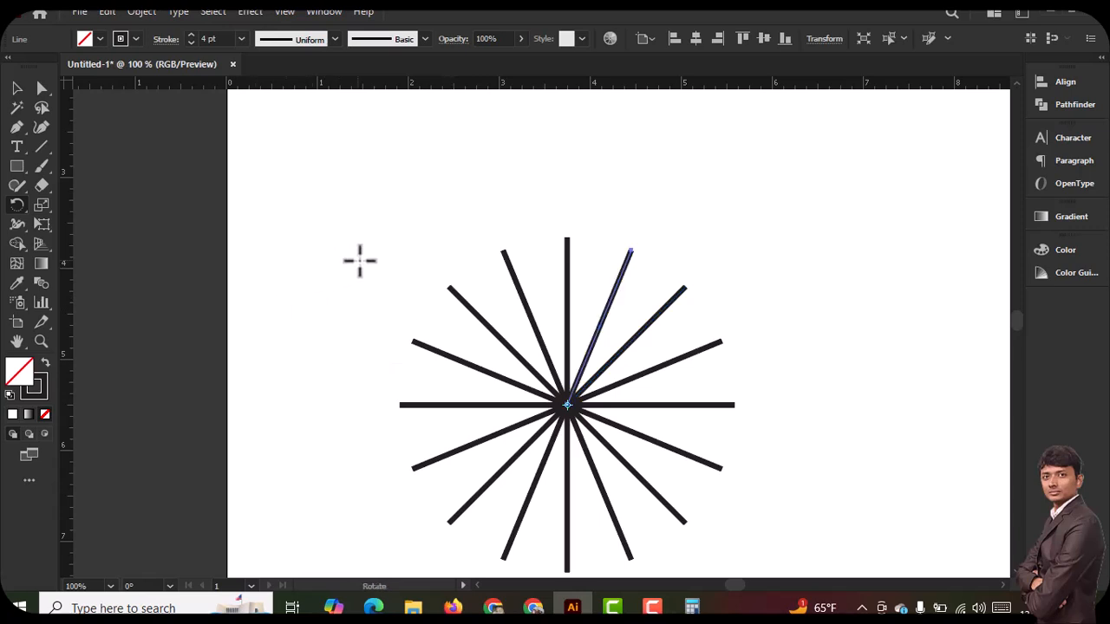
left_click(16, 89)
left_click(434, 243)
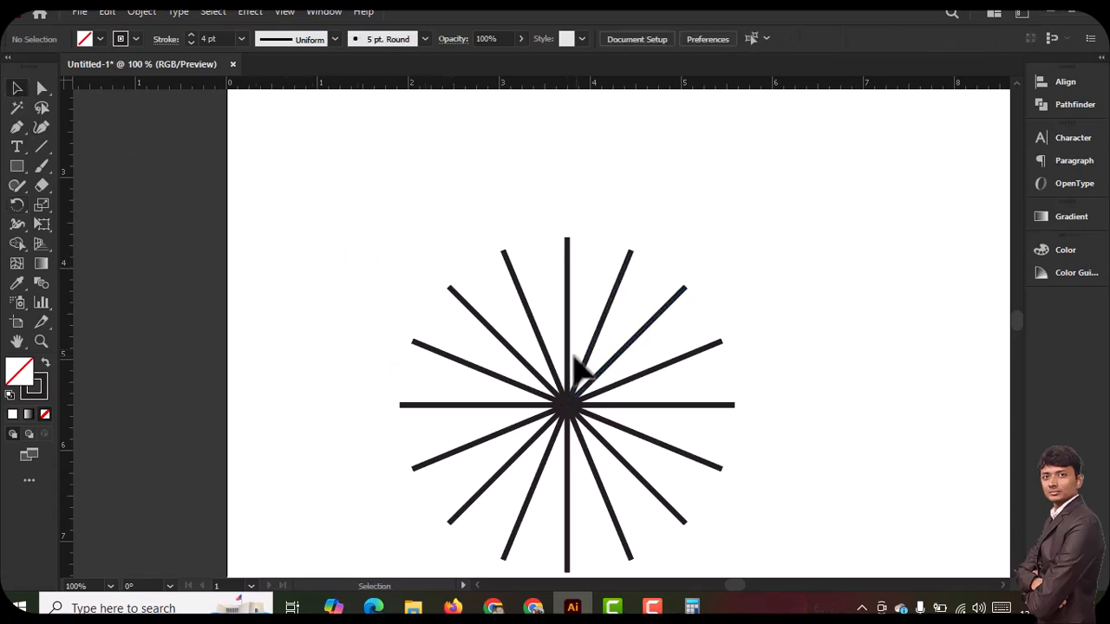
Undo all the rotated copies and select the remaining vertical line
key("ctrl+z")
key("ctrl+z")
key("ctrl+z")
key("ctrl+z")
key("ctrl+z")
key("ctrl+z")
key("ctrl+z")
key("ctrl+z")
key("ctrl+z")
key("ctrl+z")
key("ctrl+z")
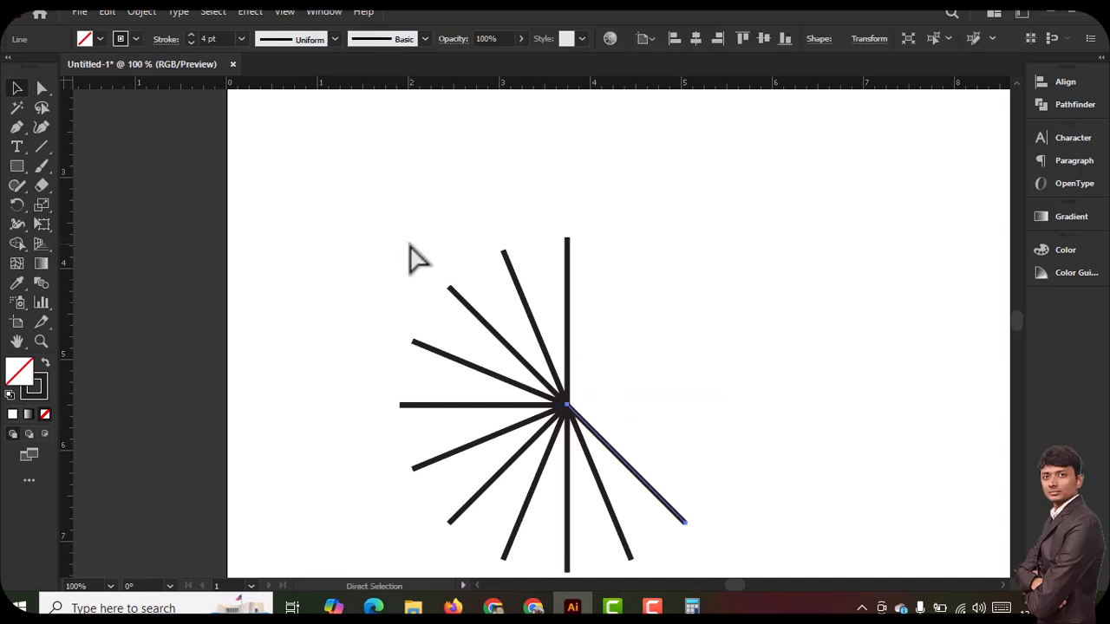
key("ctrl+z")
key("ctrl+z")
key("ctrl+z")
key("ctrl+z")
key("ctrl+z")
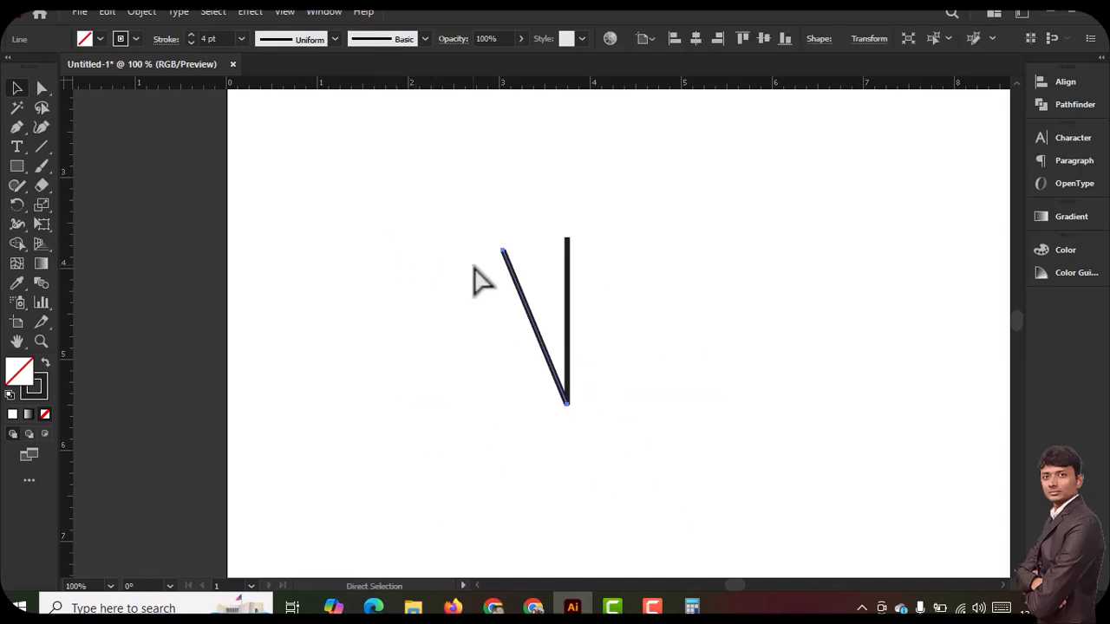
left_click(586, 335)
left_click(511, 246)
left_click_drag(575, 422, 466, 317)
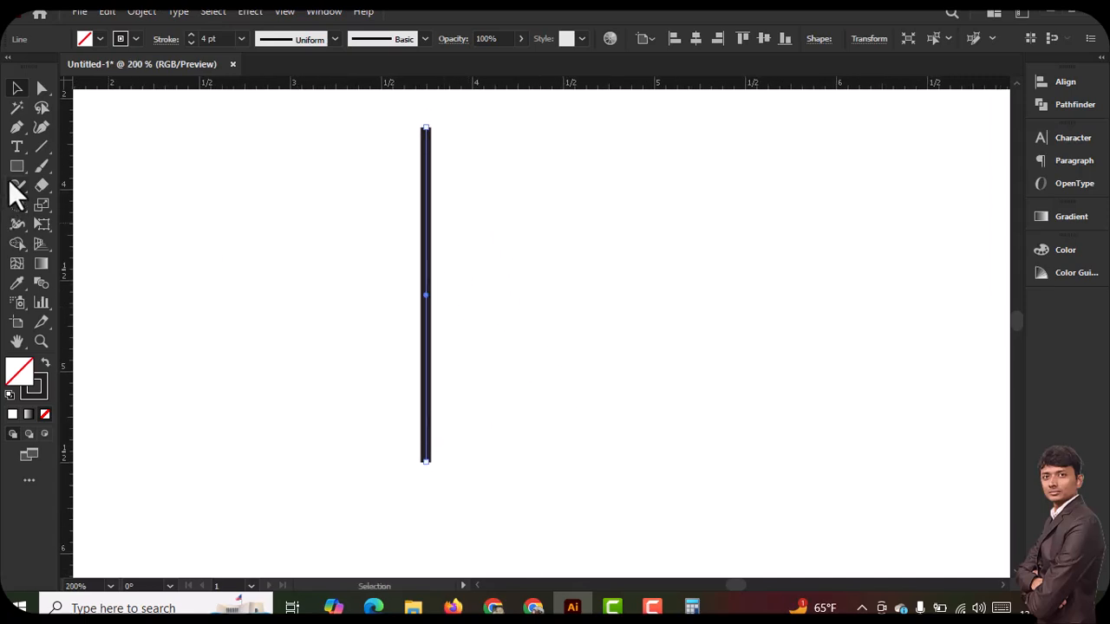
Activate the Rotate tool, delete the line and restore it, and make and discard a capture around its bottom anchor
left_click_drag(17, 207, 61, 210)
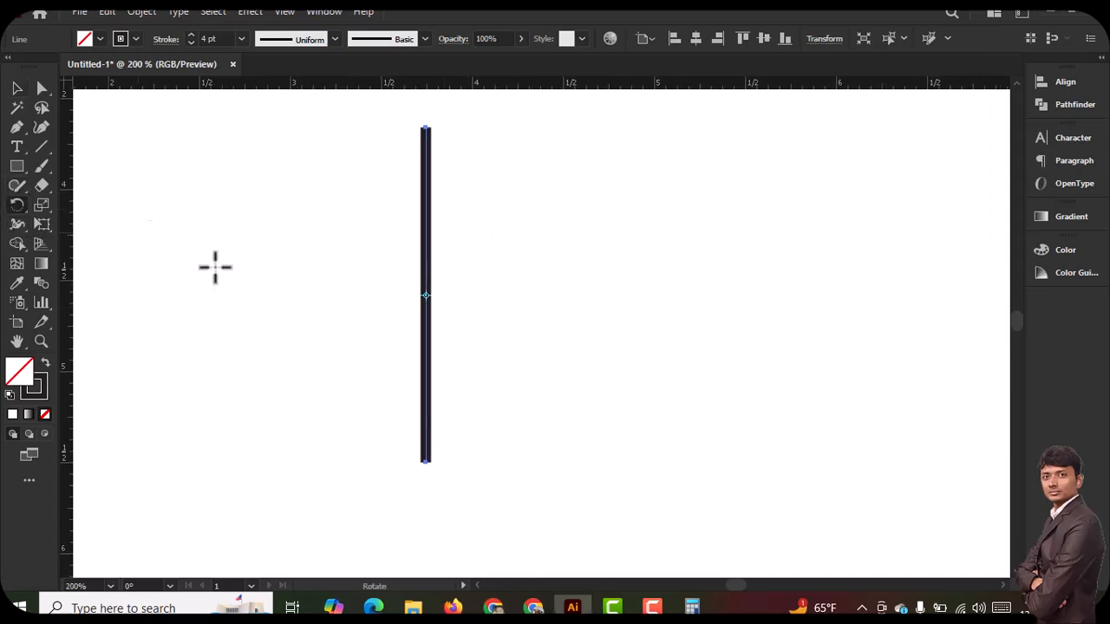
key("Delete")
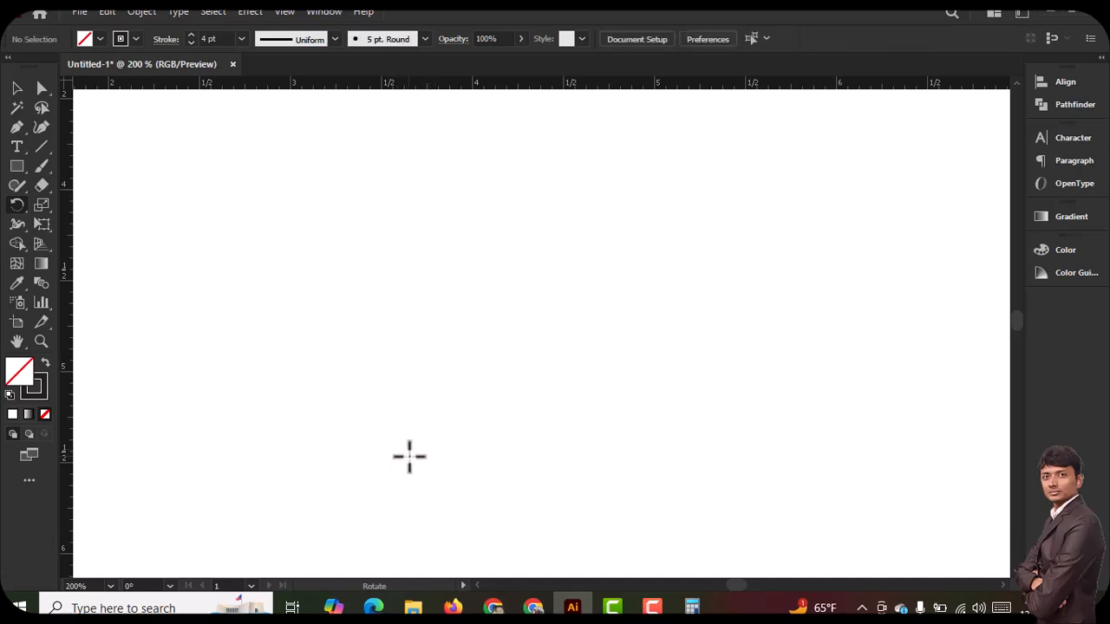
key("ctrl+z")
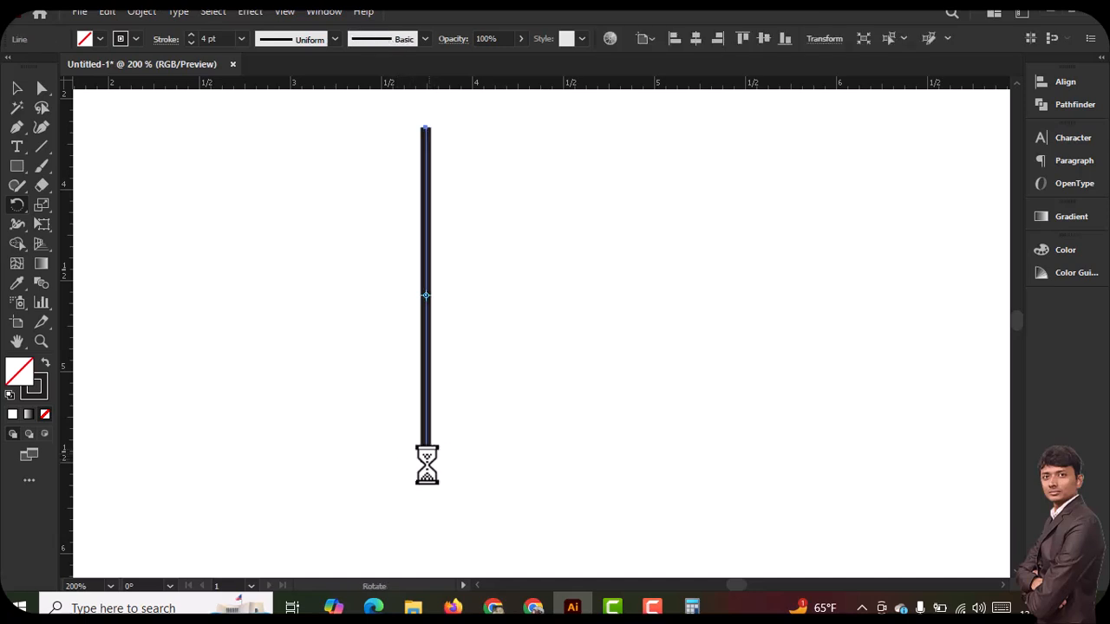
key("Print")
left_click_drag(405, 450, 452, 488)
key("Escape")
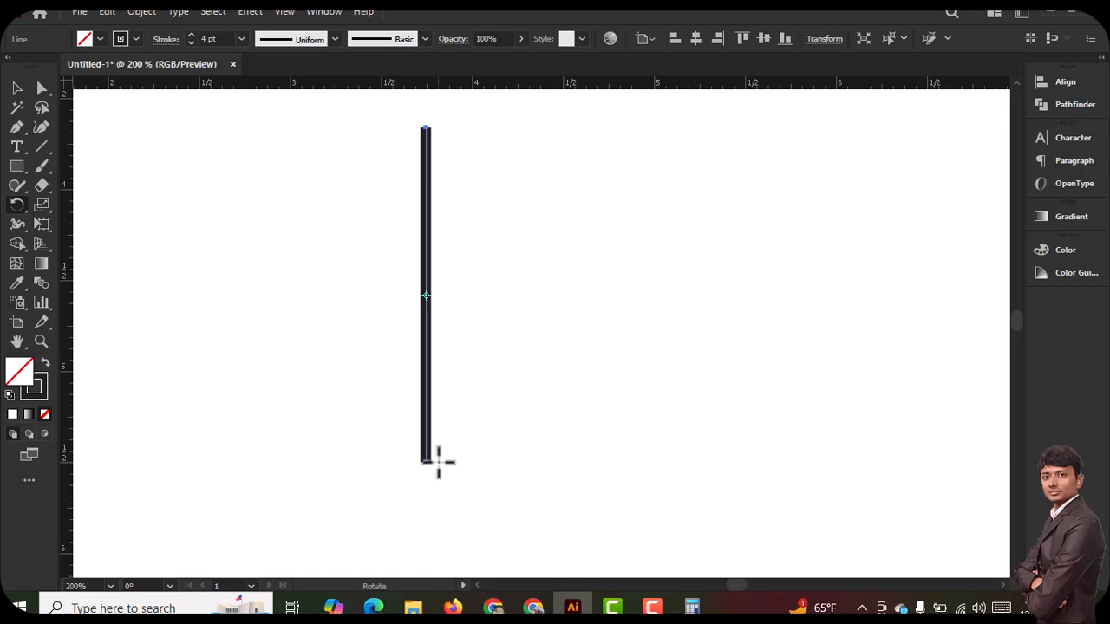
Place the rotation origin just beside the line's bottom anchor, and mark that offset and the angle setting in red on a discarded capture
left_click(439, 461, "alt")
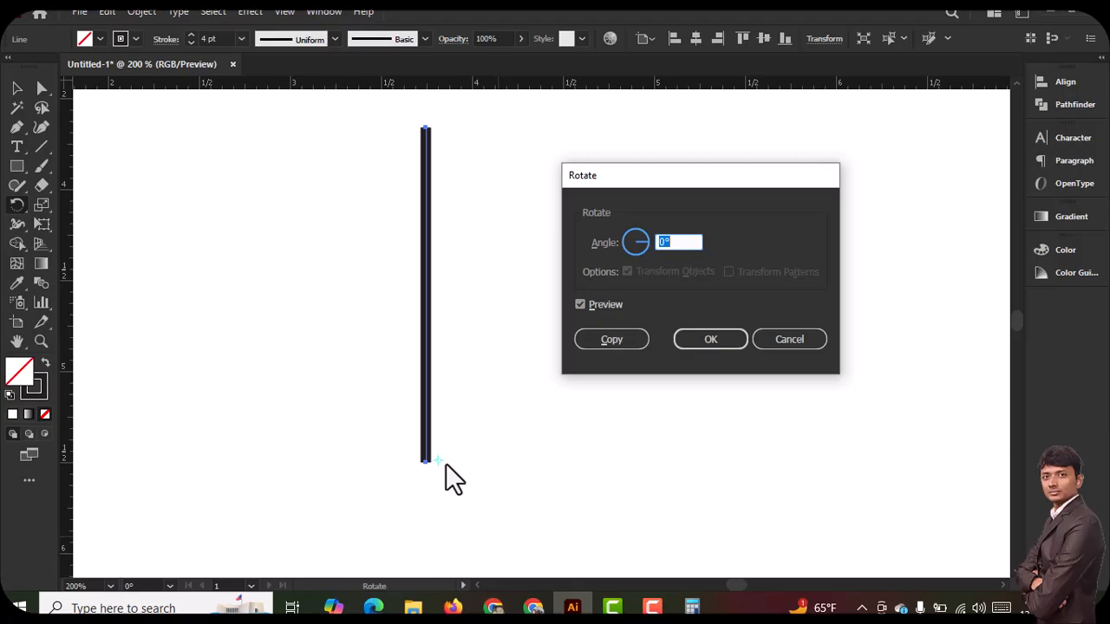
key("Print")
left_click_drag(341, 97, 846, 510)
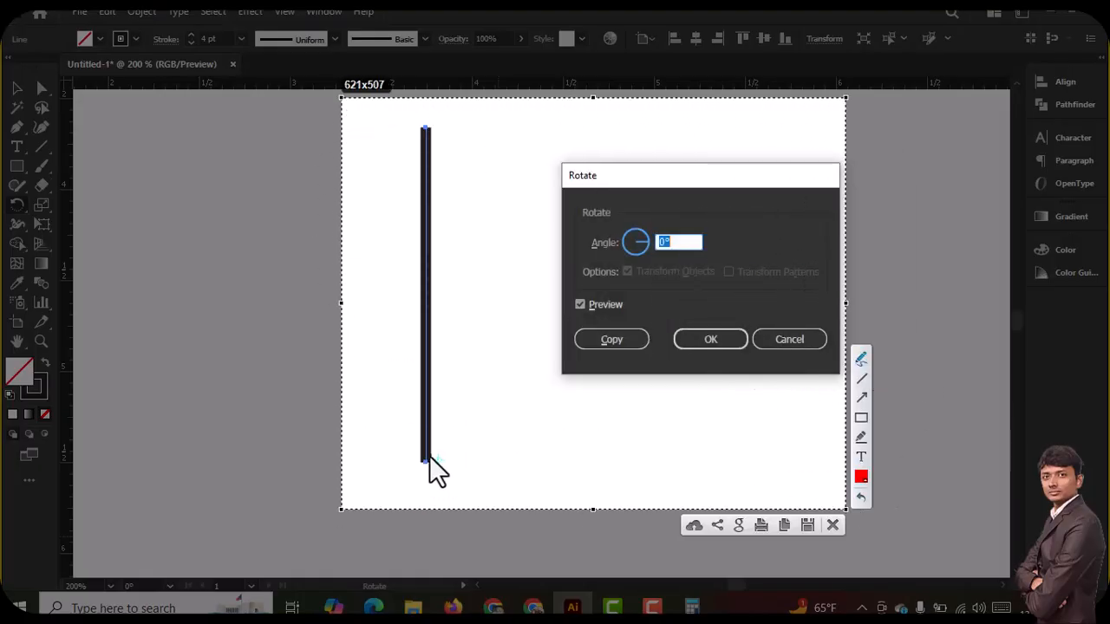
mouse_move(420, 462)
left_mouse_down()
mouse_move(437, 472)
mouse_move(447, 463)
mouse_move(425, 464)
mouse_move(449, 482)
mouse_move(444, 473)
left_mouse_up()
mouse_move(631, 224)
left_mouse_down()
mouse_move(671, 212)
mouse_move(716, 251)
mouse_move(623, 232)
mouse_move(637, 206)
left_mouse_up()
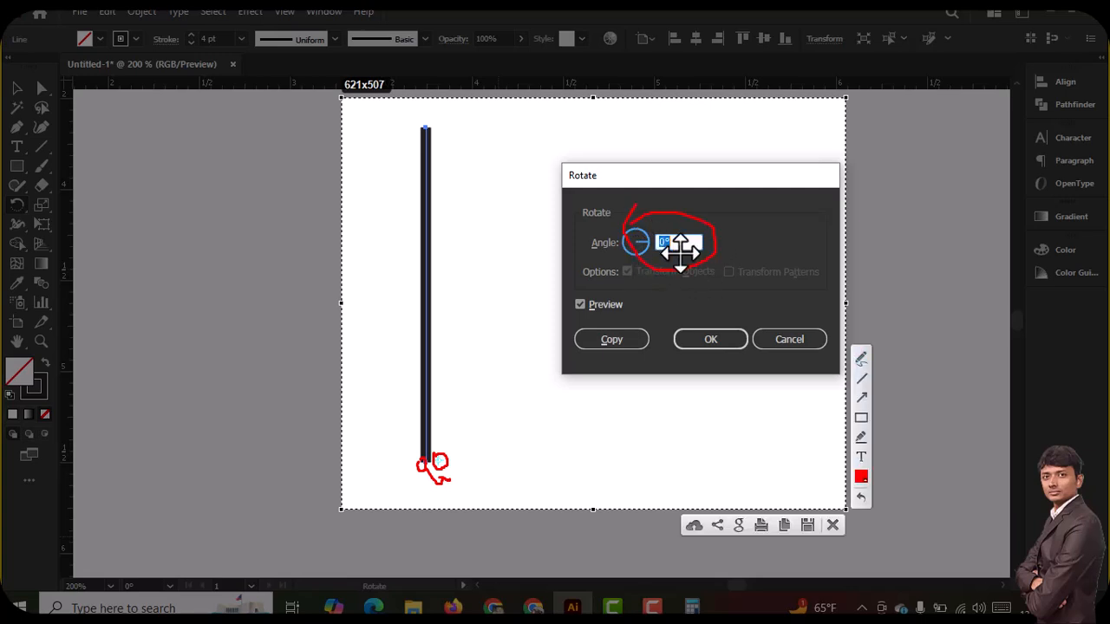
key("Escape")
Create a copy of the line rotated by 360/16 around the origin beside its bottom anchor
type("3")
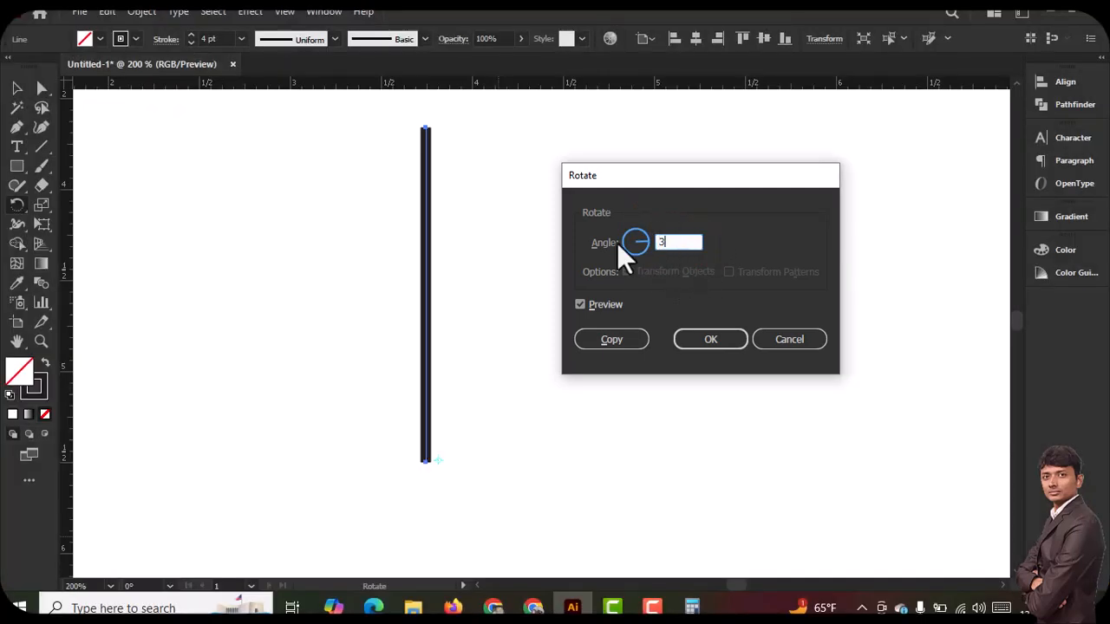
type("60/16")
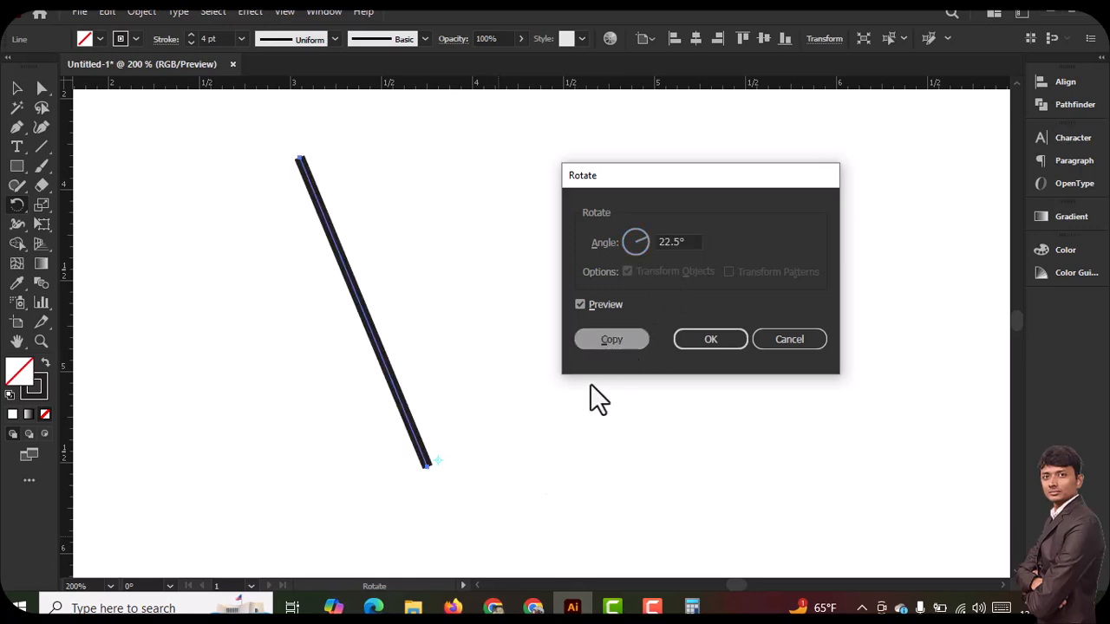
left_click(616, 341)
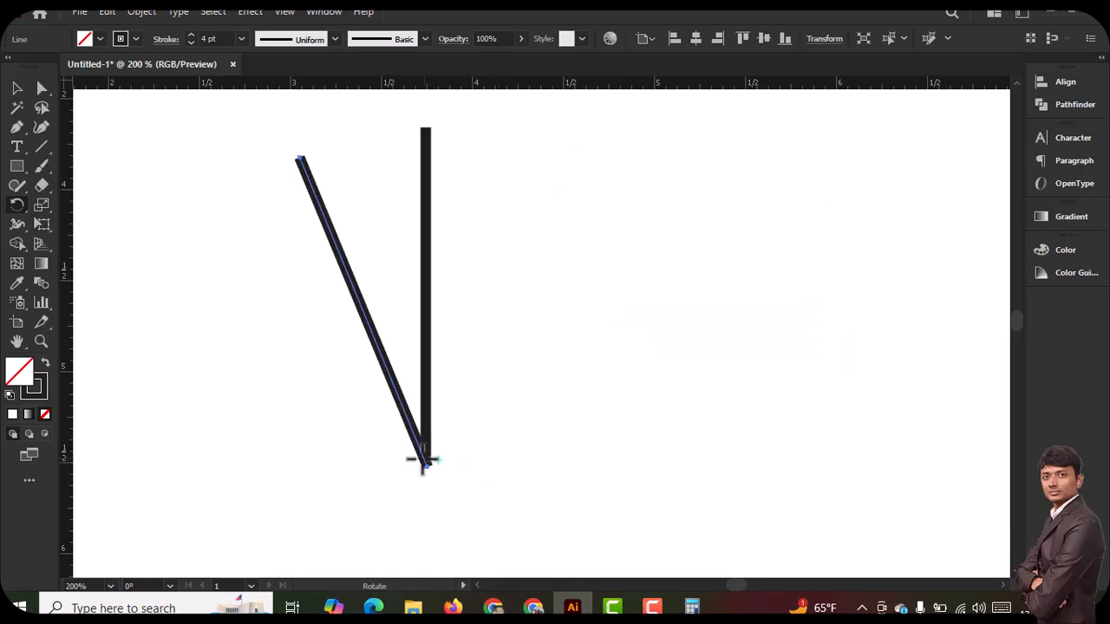
Repeat the copy around the offset origin until the spokes complete the circle with a small central gap, and deselect everything
key("ctrl+d")
key("ctrl+d")
key("ctrl+d")
key("ctrl+d")
key("ctrl+d")
key("ctrl+d")
key("ctrl+d")
key("ctrl+d")
key("ctrl+d")
key("ctrl+d")
key("ctrl+d")
key("ctrl+d")
key("ctrl+d")
key("ctrl+d")
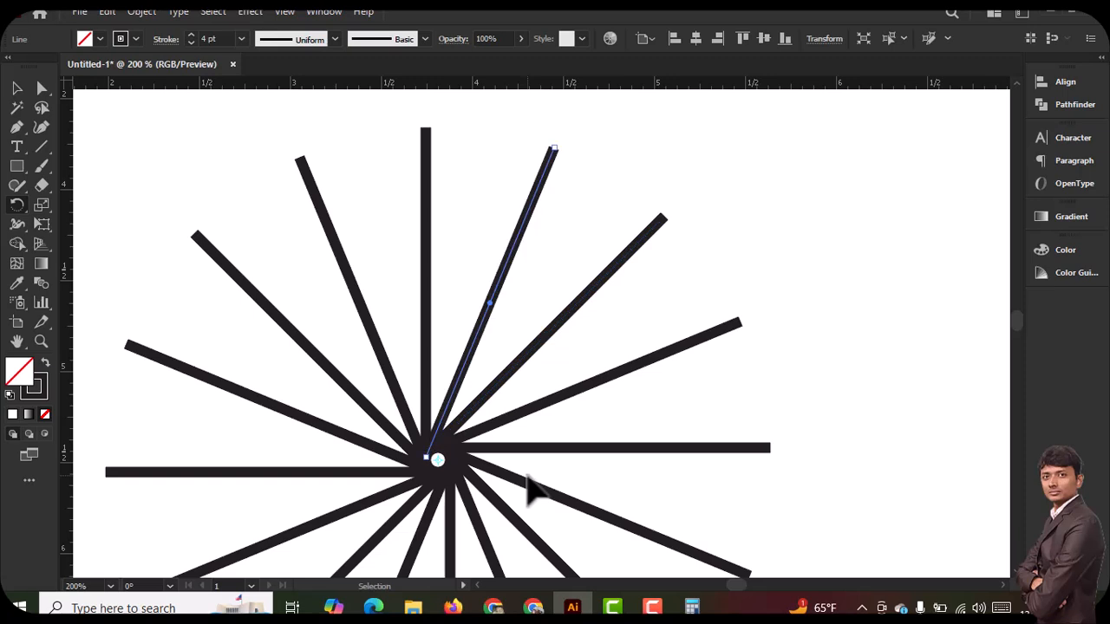
scroll(339, 361, "down", 2)
left_click(16, 88)
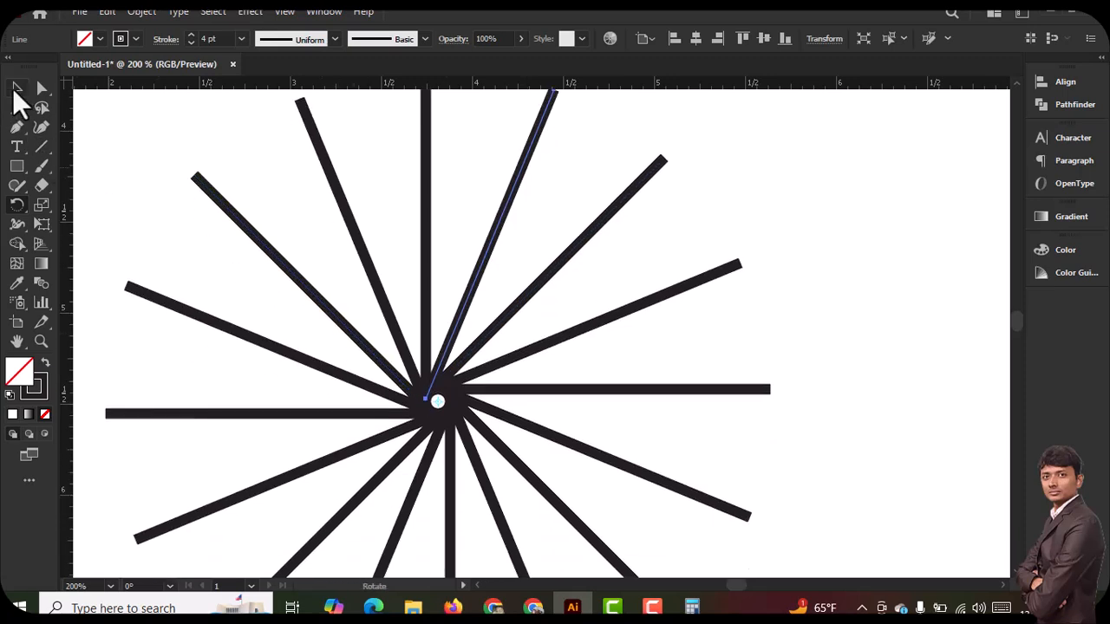
left_click(268, 280)
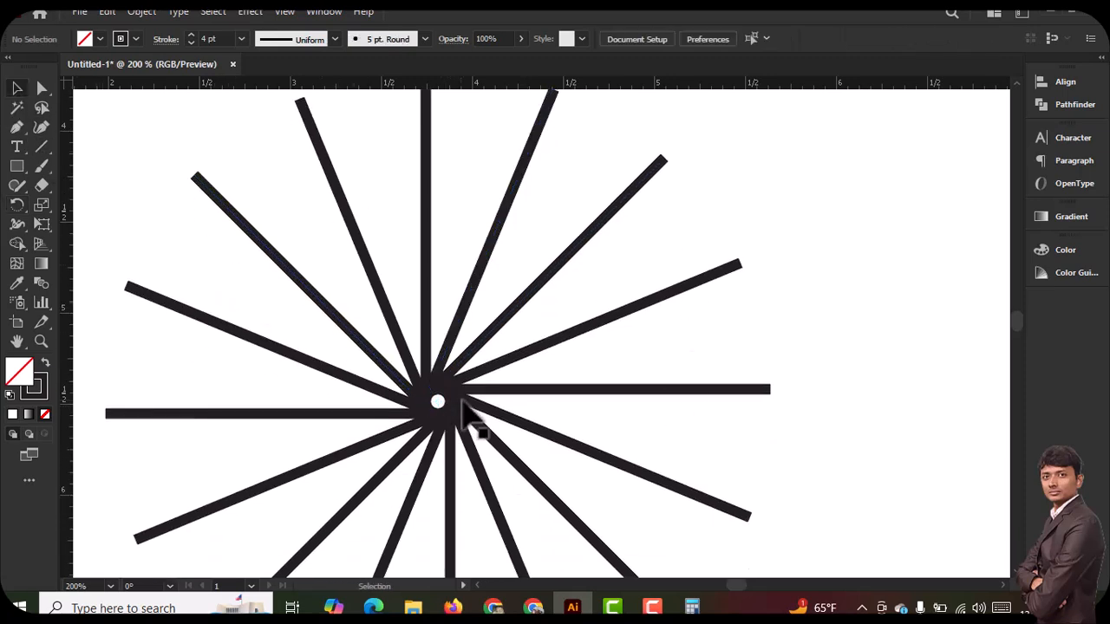
key("ctrl+1")
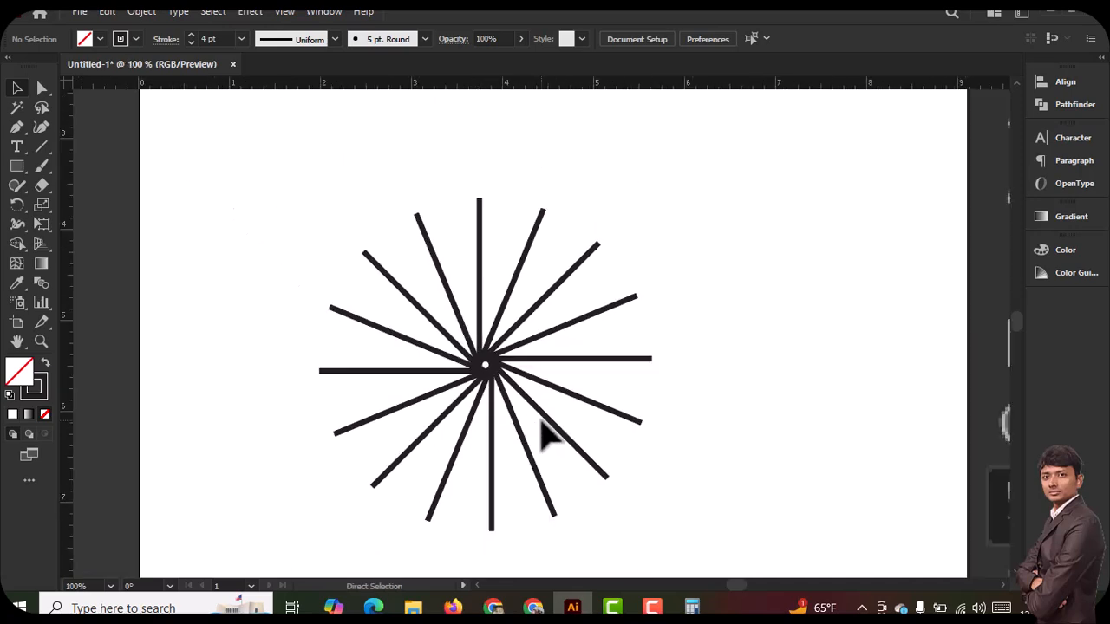
Undo the rotated copies made around the offset origin, and reselect the original vertical line
key("ctrl+z")
key("ctrl+z")
key("ctrl+z")
key("ctrl+z")
key("ctrl+z")
key("ctrl+z")
key("ctrl+z")
key("ctrl+z")
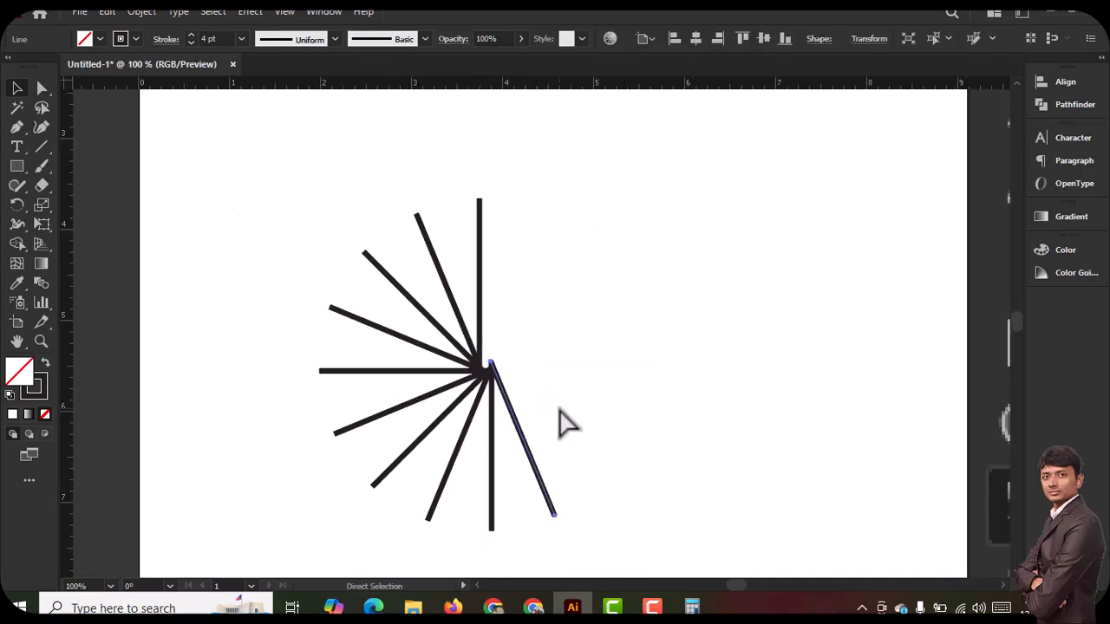
key("ctrl+z")
key("ctrl+z")
key("ctrl+z")
key("ctrl+z")
key("ctrl+z")
key("ctrl+z")
key("ctrl+z")
key("ctrl+space")
left_click(495, 292, "ctrl")
left_click(557, 397, "ctrl")
left_click_drag(515, 322, 490, 399)
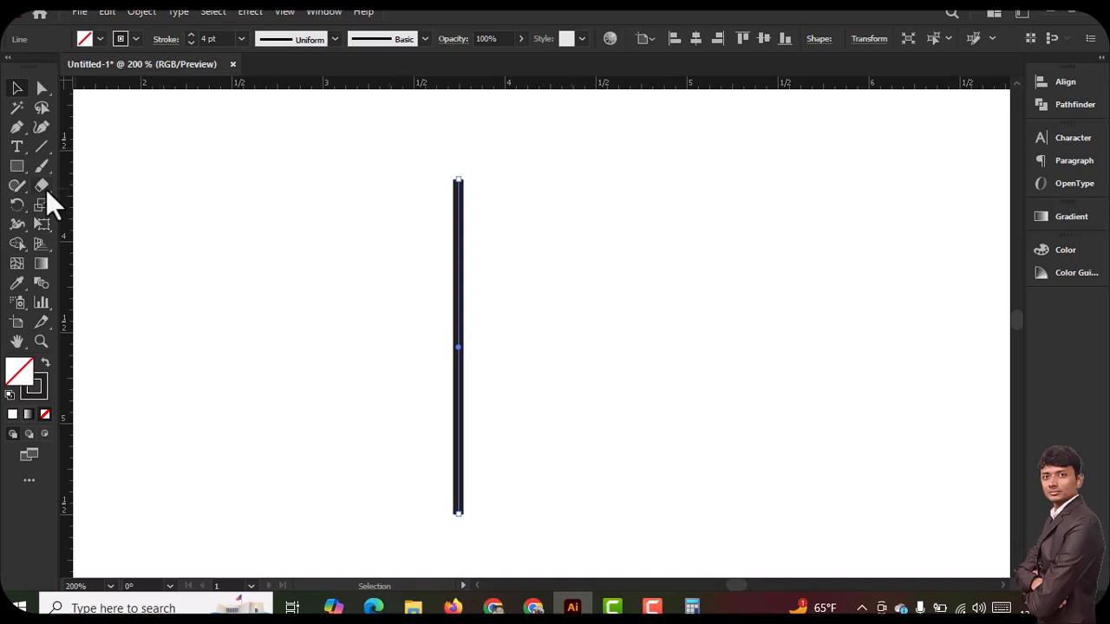
Create a copy of the vertical line rotated by 360/16 around its top anchor
left_click(17, 206)
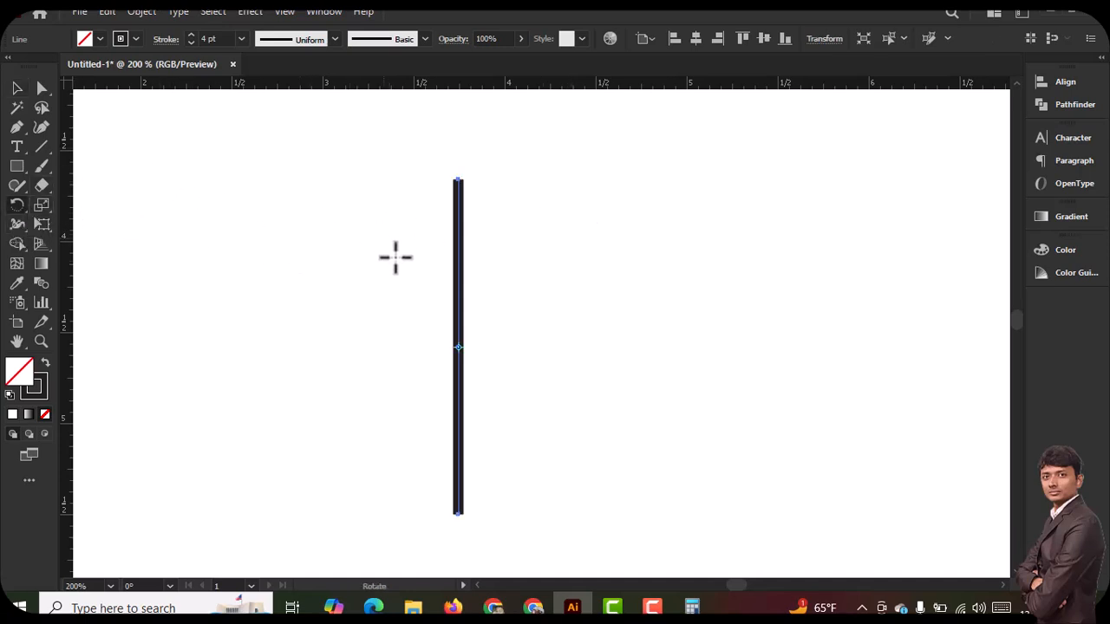
key("Print")
left_click_drag(430, 156, 515, 214)
key("Escape")
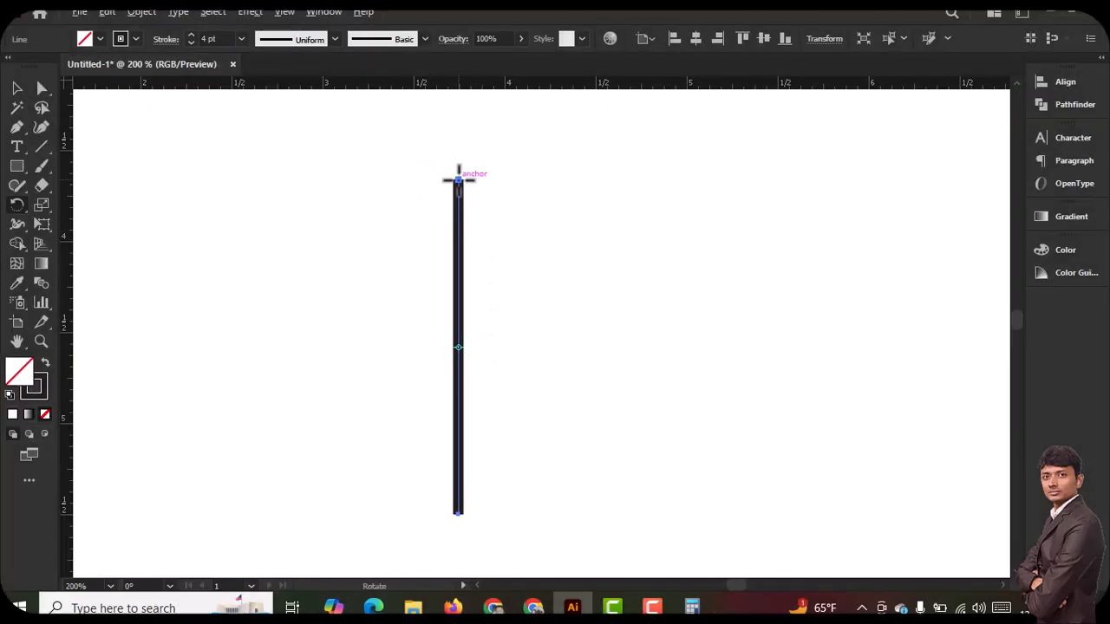
left_click(459, 179, "alt")
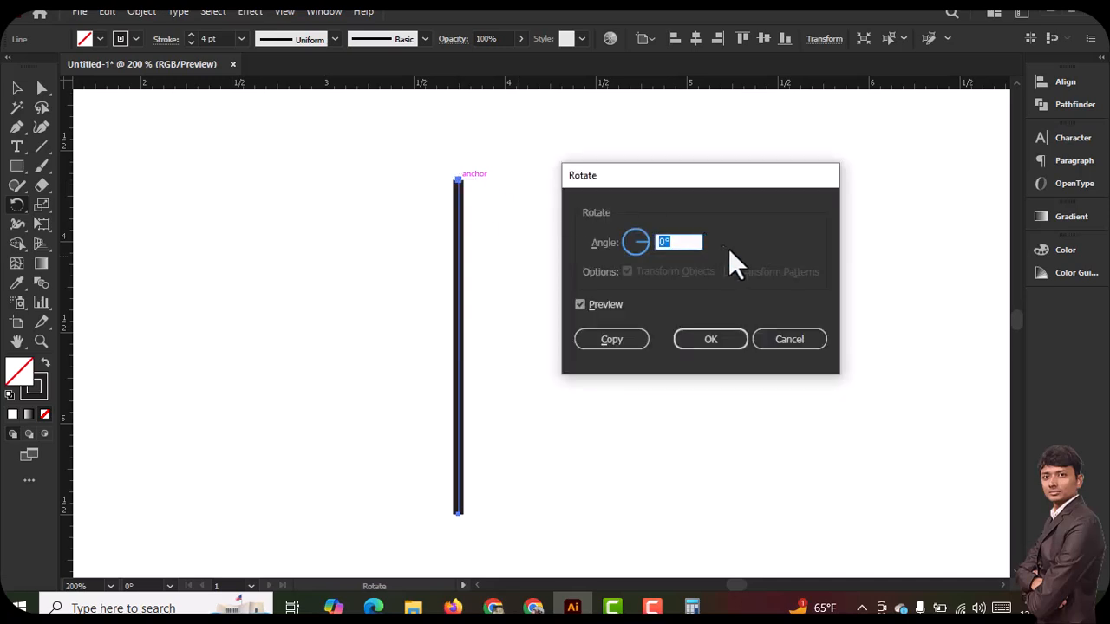
type("360/16")
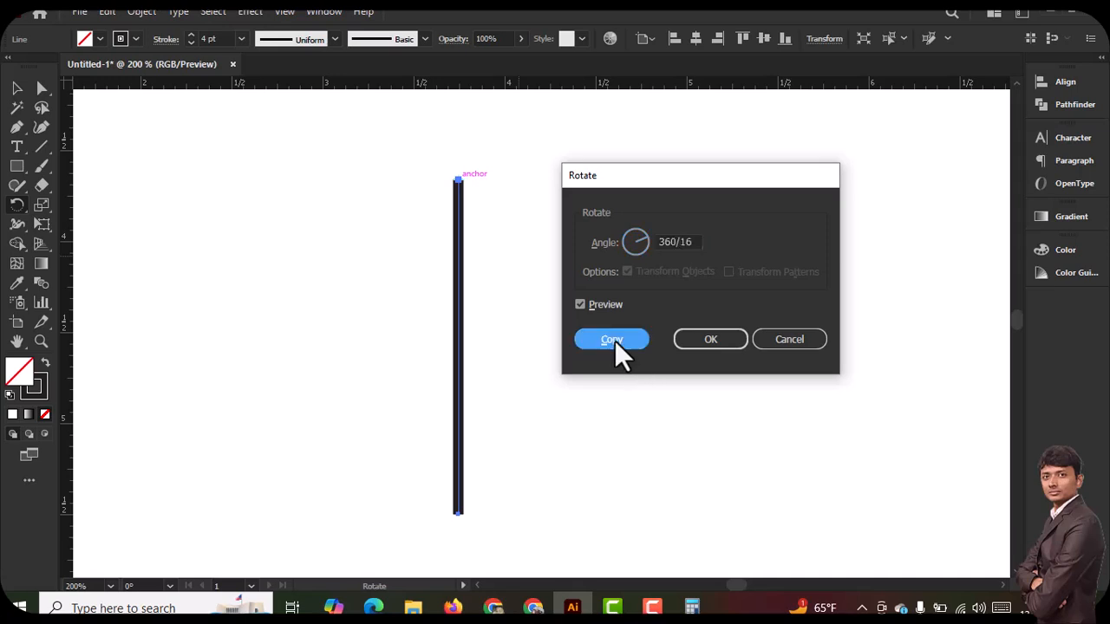
left_click(611, 339)
Repeat the rotated copy around the top anchor until the spokes complete the full circle
key("ctrl+d")
key("ctrl+d")
key("ctrl+d")
key("ctrl+d")
key("ctrl+d")
key("ctrl+d")
key("ctrl+d")
key("ctrl+d")
key("ctrl+d")
key("ctrl+d")
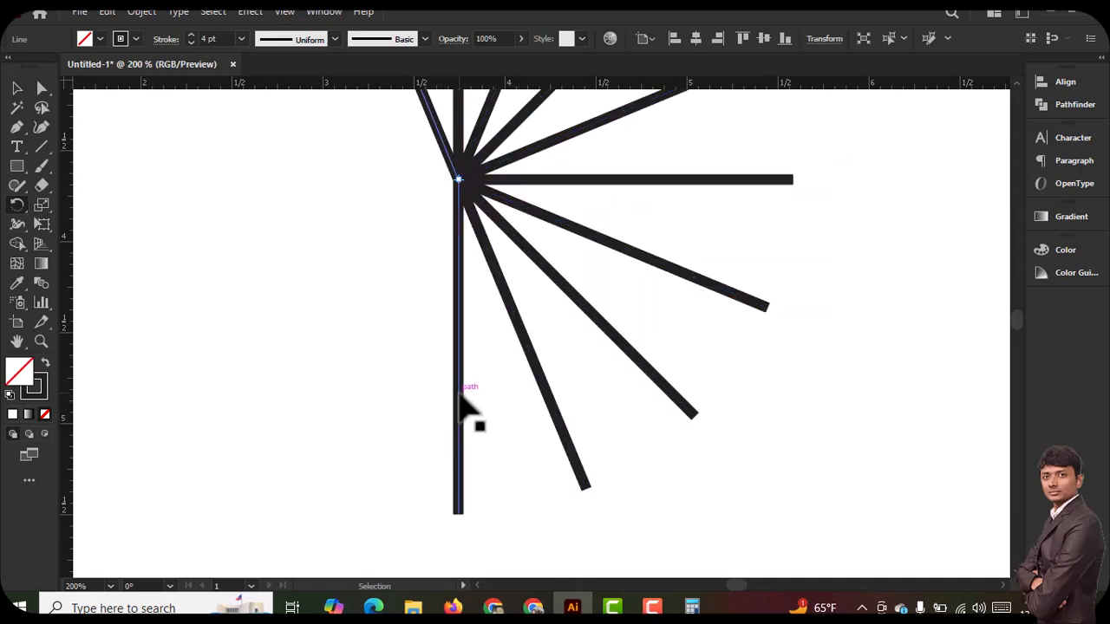
key("ctrl+d")
key("ctrl+d")
key("ctrl+d")
key("ctrl+d")
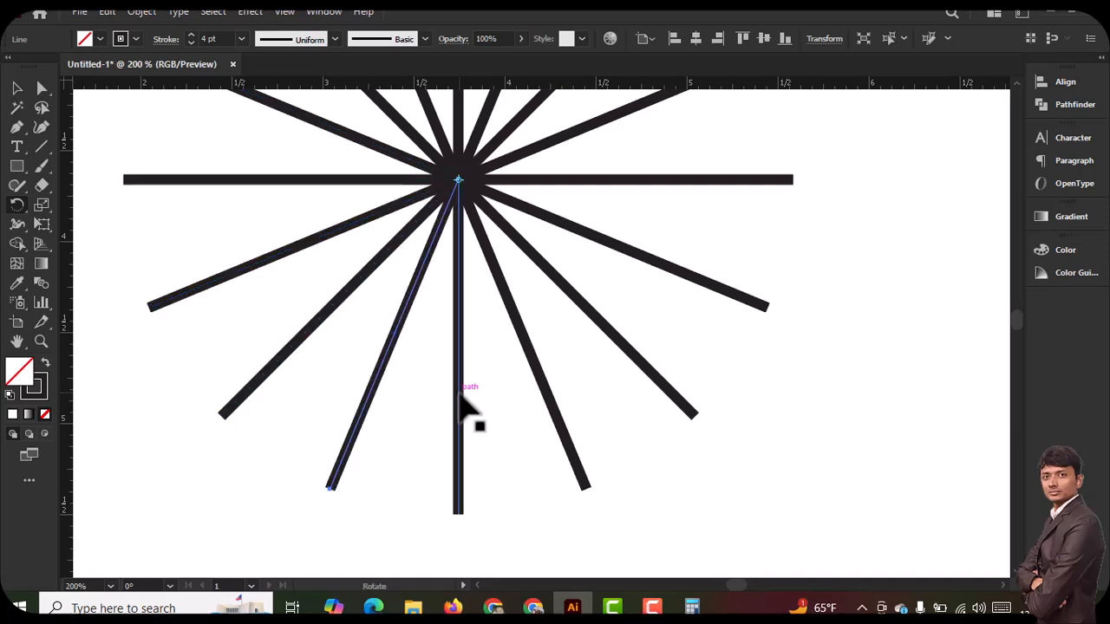
Undo all the rotated copies made around the top anchor, leaving only the original vertical line
key("ctrl+z")
key("ctrl+z")
key("ctrl+z")
key("ctrl+z")
key("ctrl+z")
key("ctrl+z")
key("ctrl+z")
key("ctrl+z")
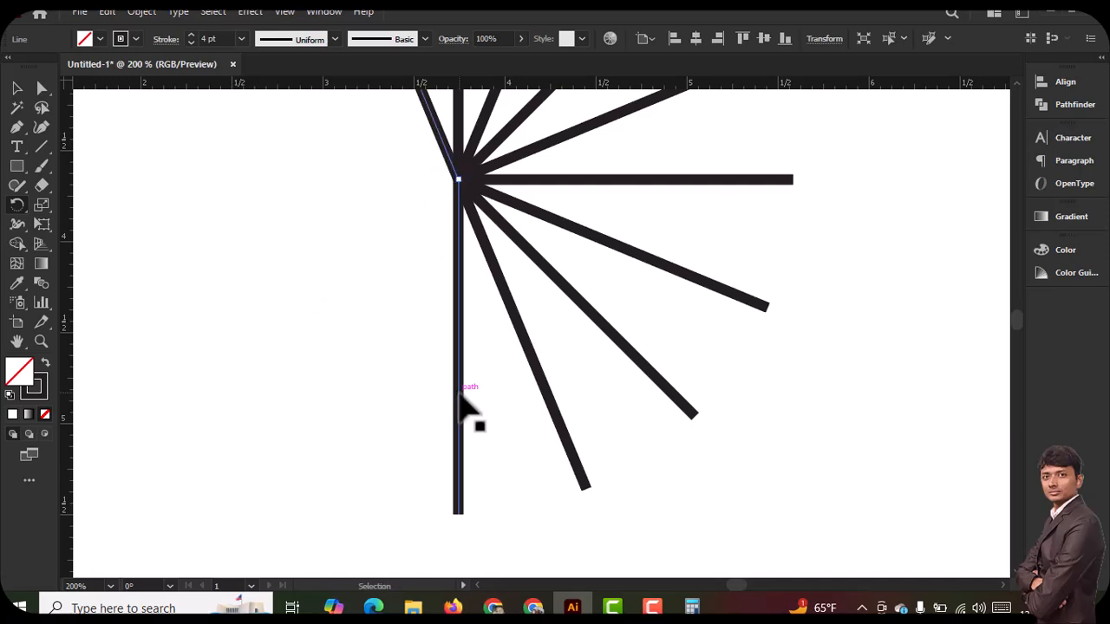
key("ctrl+z")
key("ctrl+z")
key("ctrl+z")
key("ctrl+z")
key("ctrl+z")
key("ctrl+z")
key("ctrl+z")
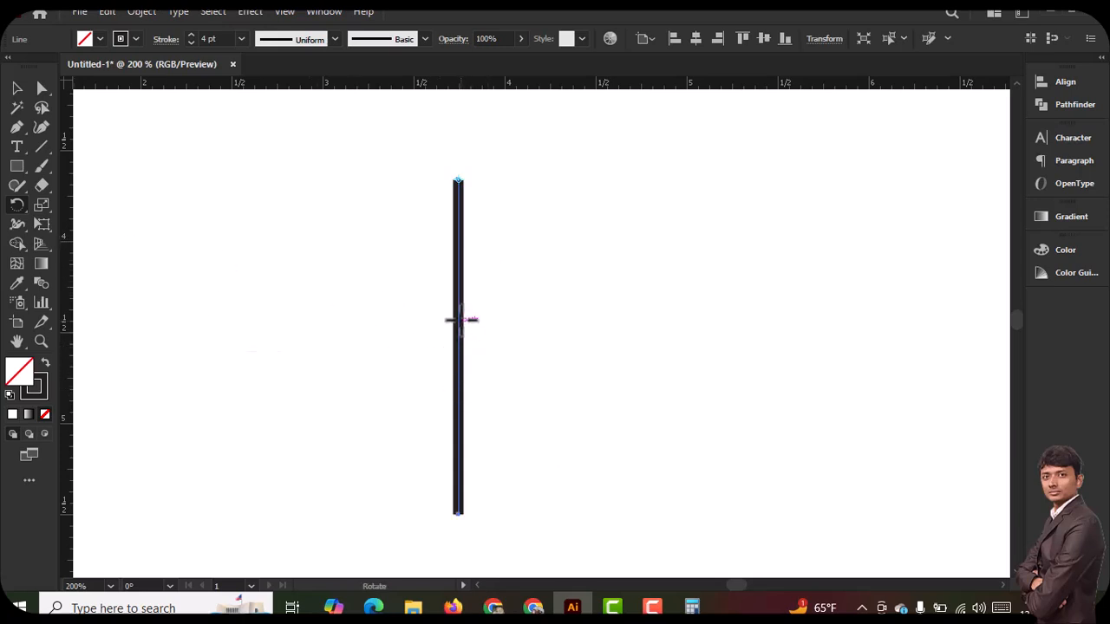
Mark the middle of the vertical line with a red rectangle on a screen capture, and discard the capture
key("shift+o")
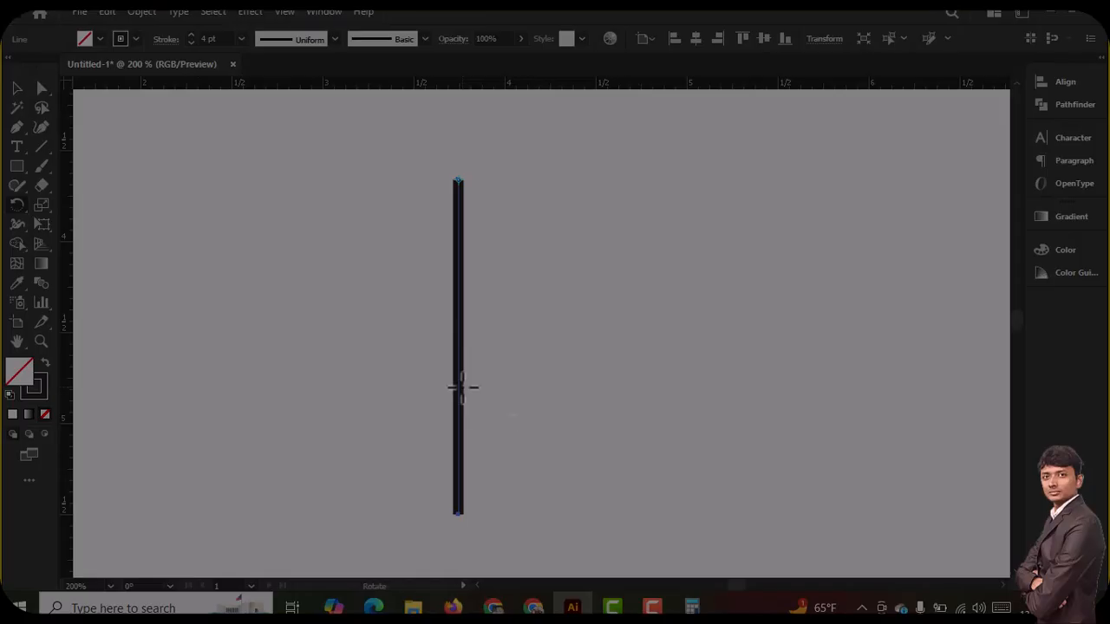
mouse_move(403, 148)
left_mouse_down()
mouse_move(510, 512)
mouse_move(568, 557)
mouse_move(566, 542)
left_mouse_up()
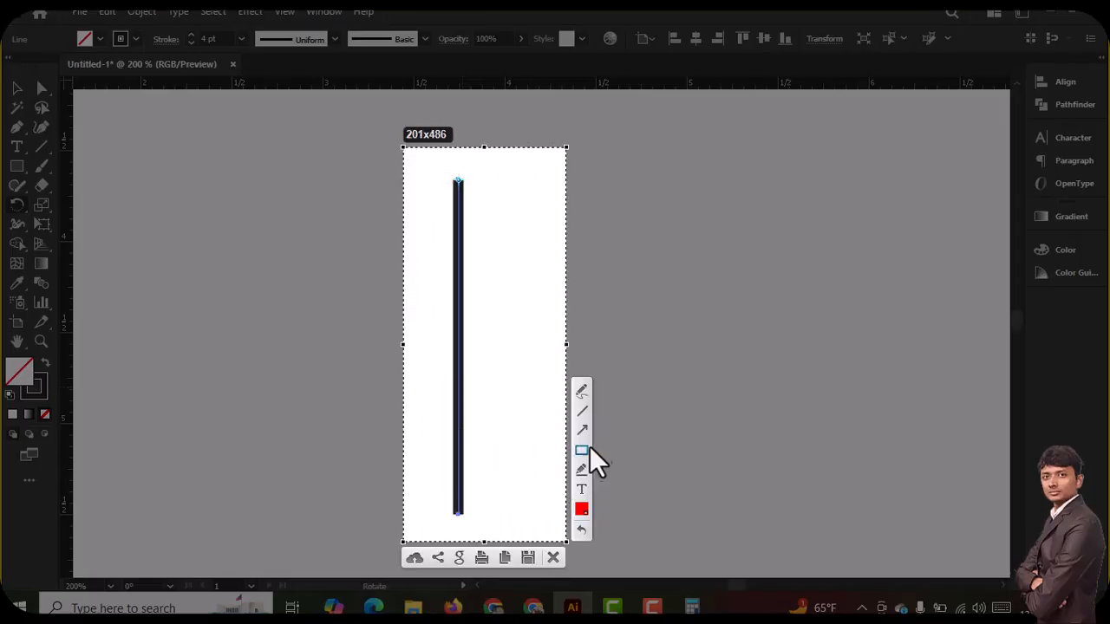
left_click(579, 449)
left_click_drag(436, 322, 508, 377)
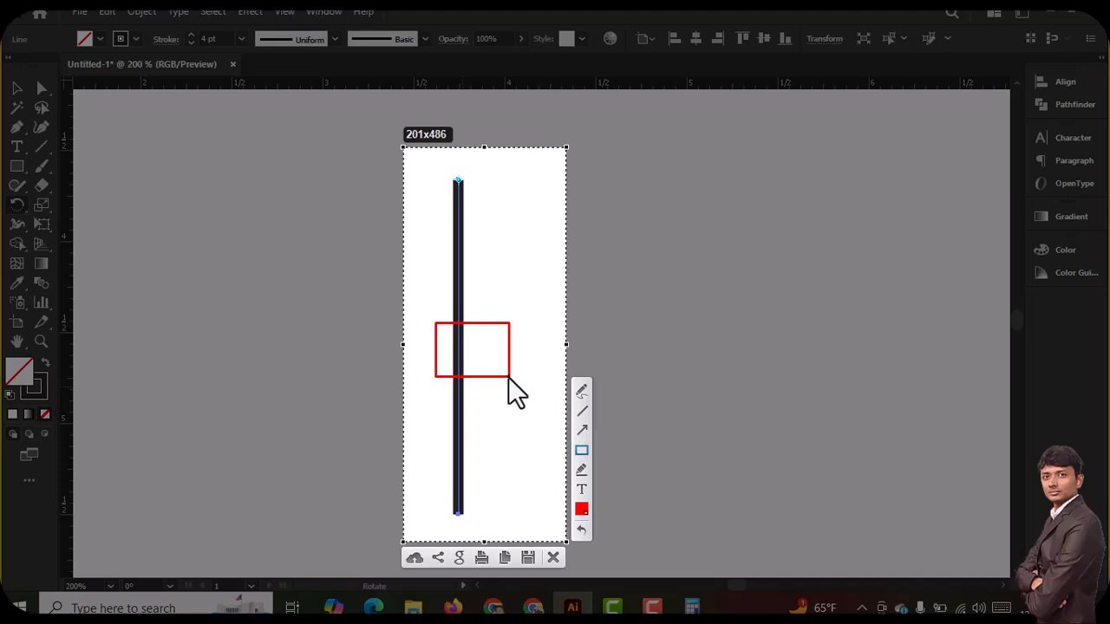
key("Escape")
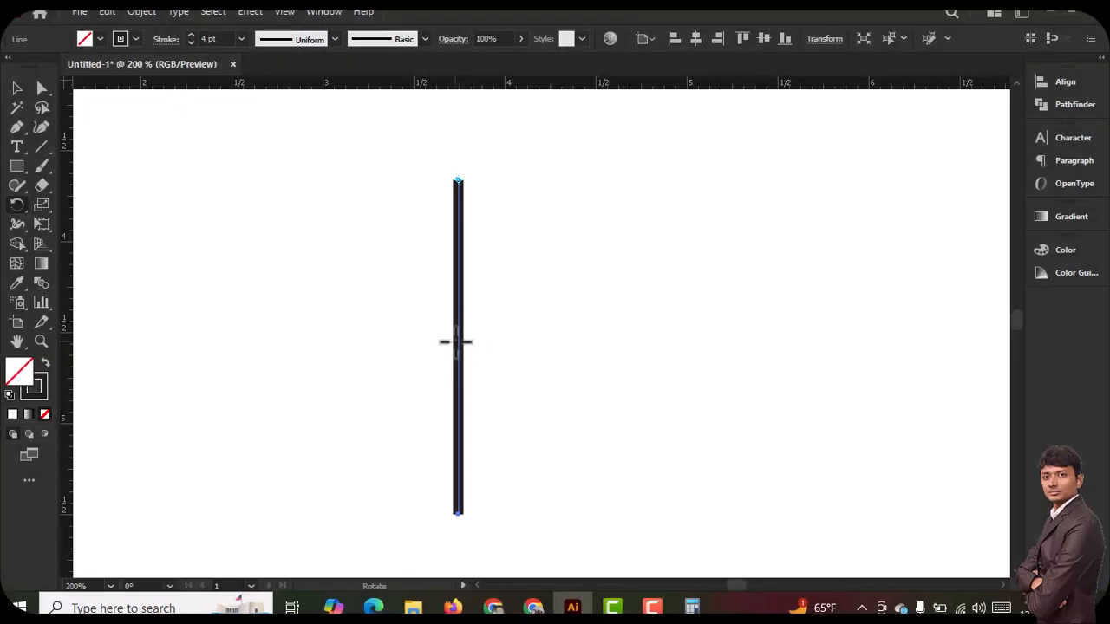
Create a copy of the vertical line rotated by 360/8 around the line's midpoint
left_click(17, 88)
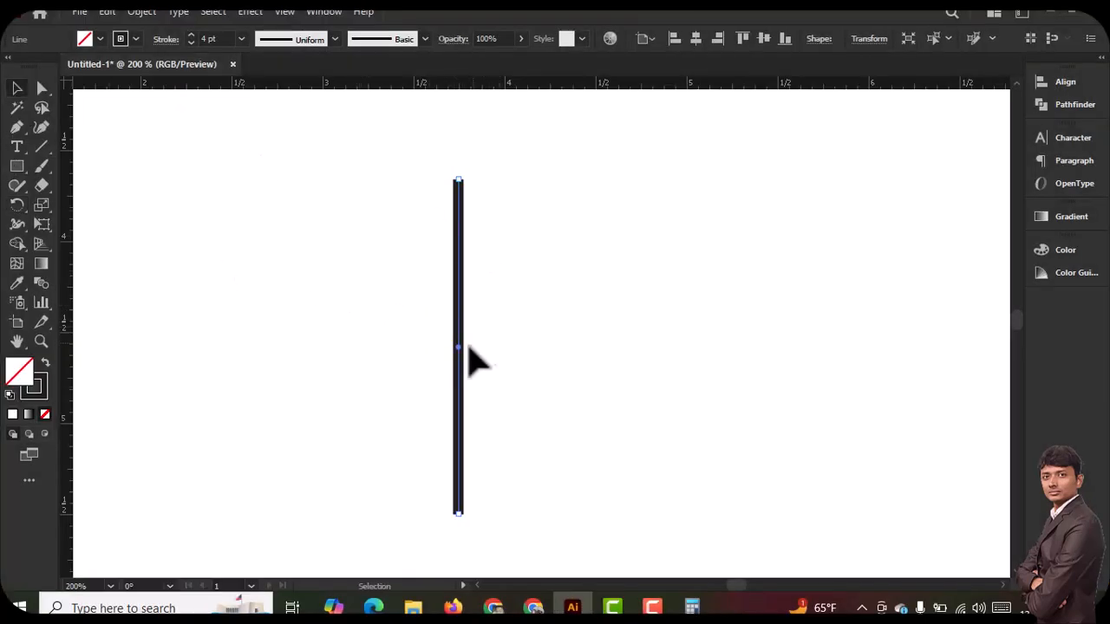
left_click(17, 206)
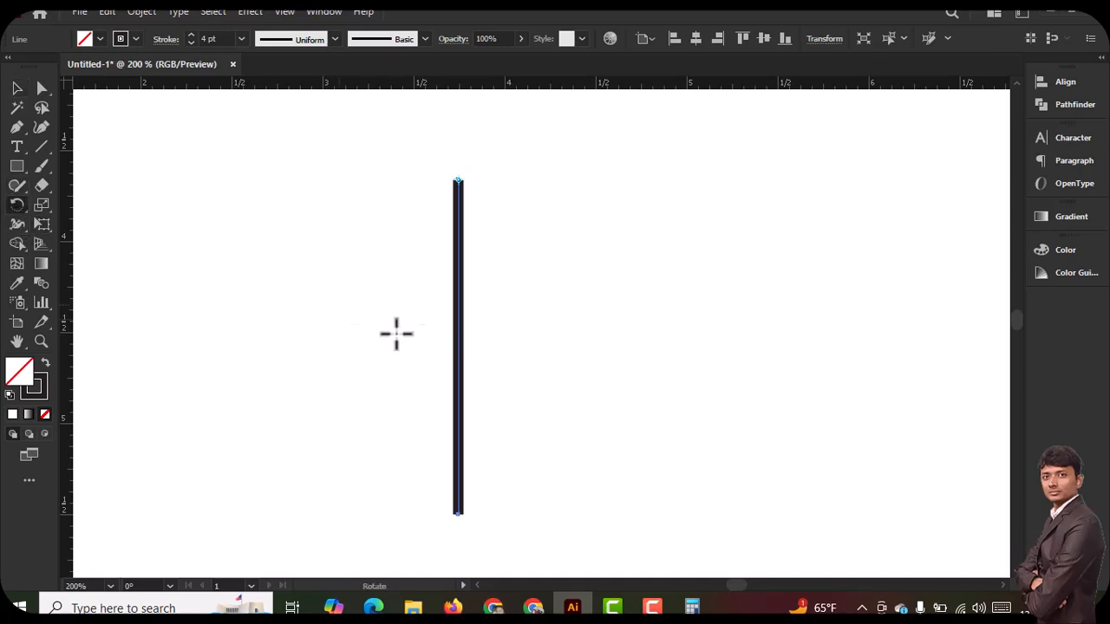
left_click(458, 347, "alt")
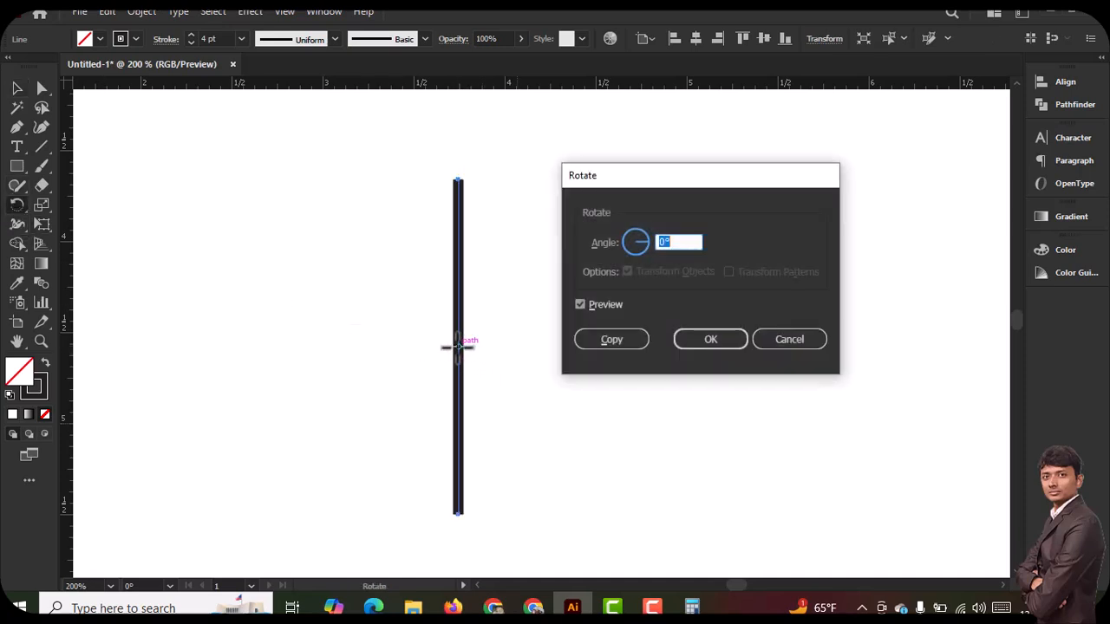
type("360/8")
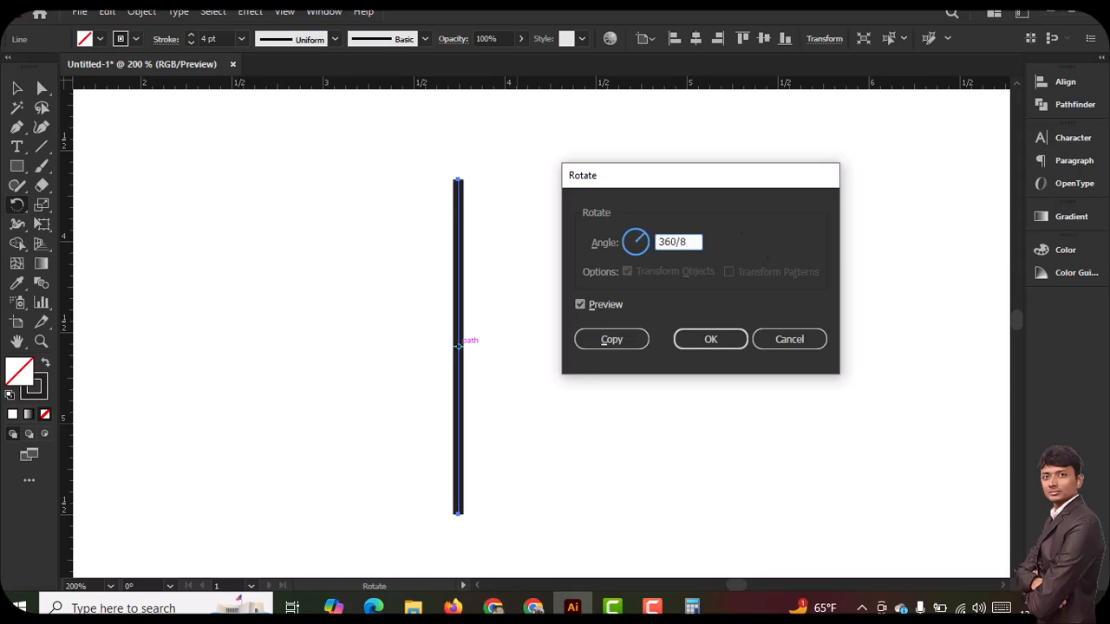
left_click(606, 340)
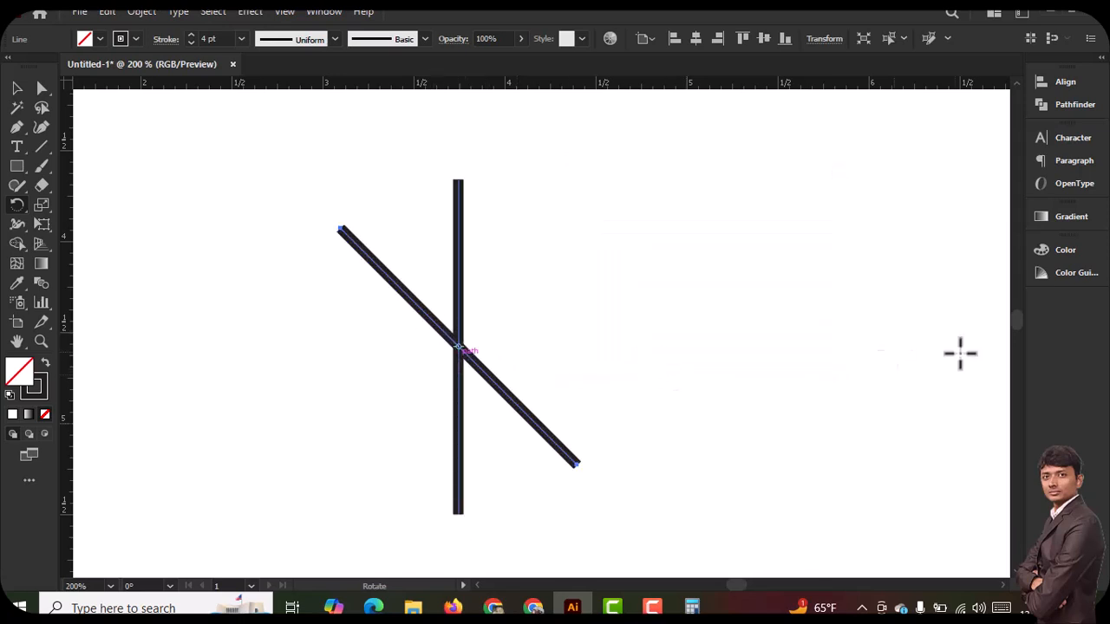
Repeat the midpoint rotation twice more to form an eight-armed asterisk, and deselect everything
key("ctrl+d")
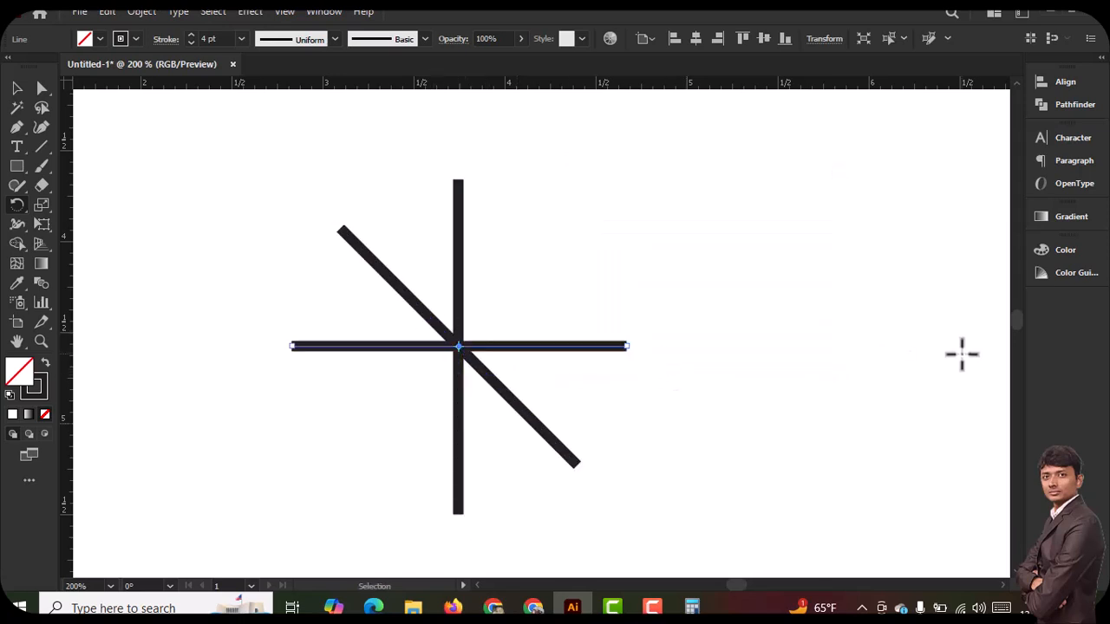
key("ctrl+d")
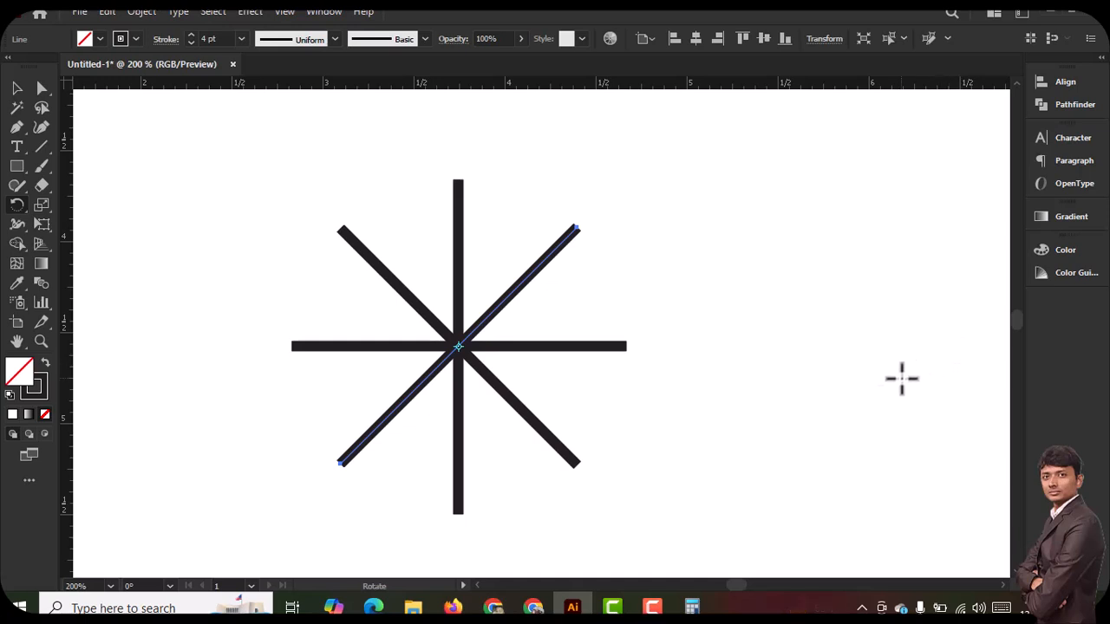
left_click(17, 88)
left_click(287, 279)
Undo the copies rotated around the midpoint to return to the single vertical line
key("ctrl+z")
key("ctrl+z")
key("ctrl+z")
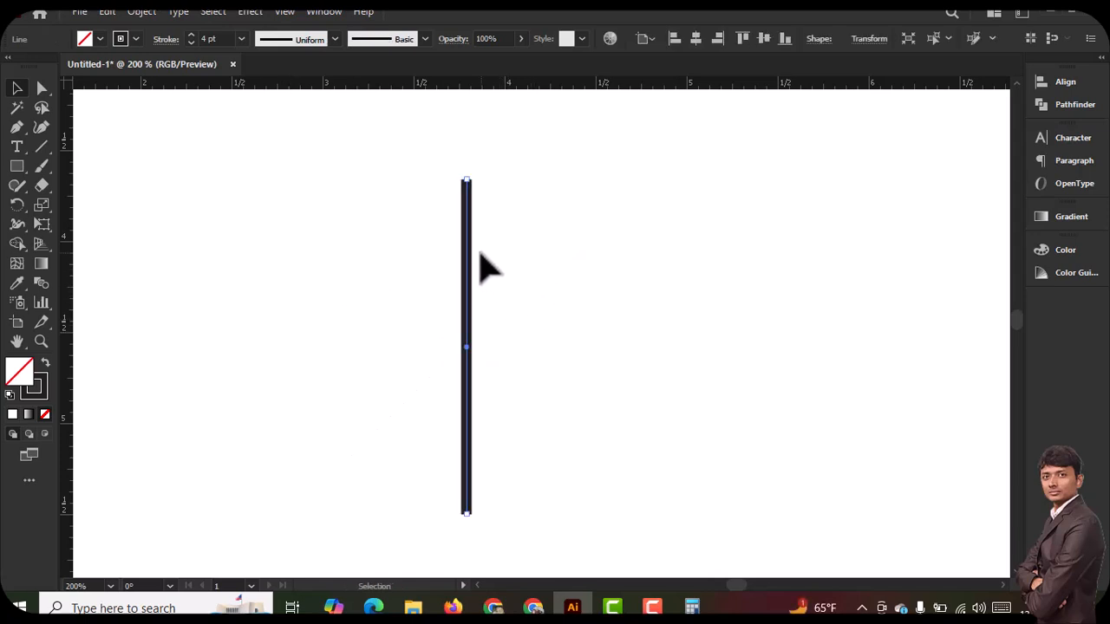
Try the triangular tapered width profile on the line's stroke, and replace it with the one-sided arc profile
left_click(289, 41)
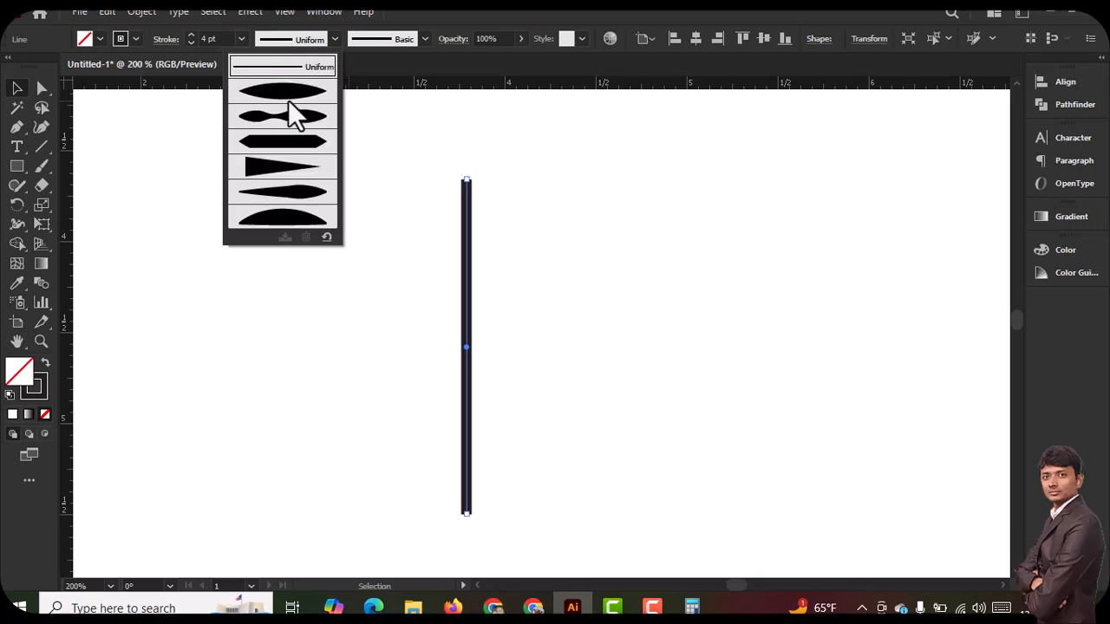
left_click(282, 169)
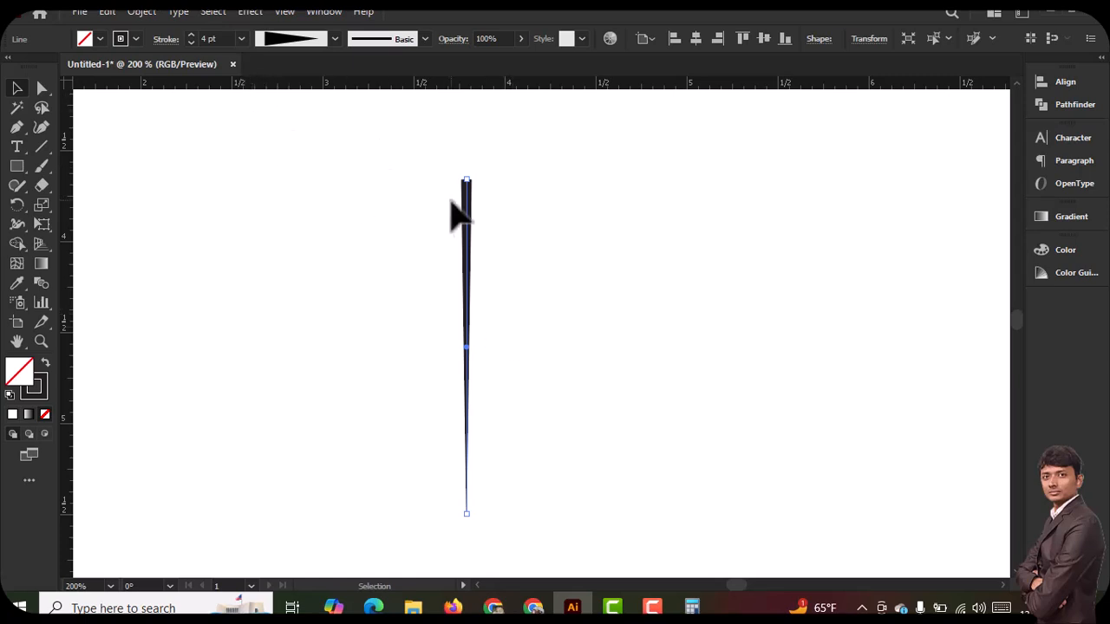
left_click(292, 39)
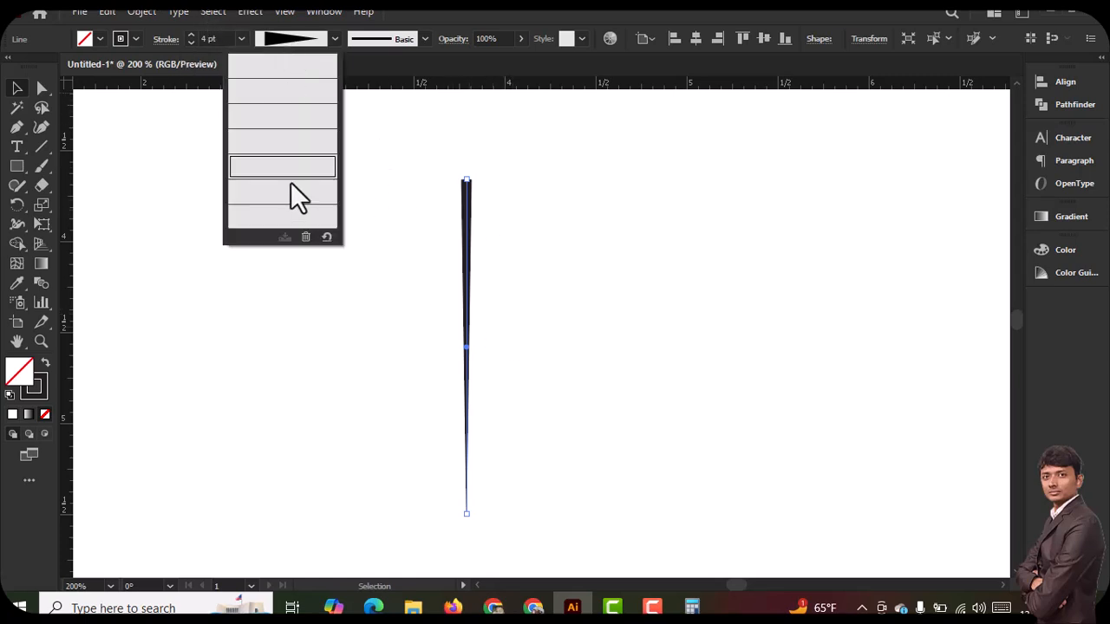
left_click(290, 216)
left_click(309, 43)
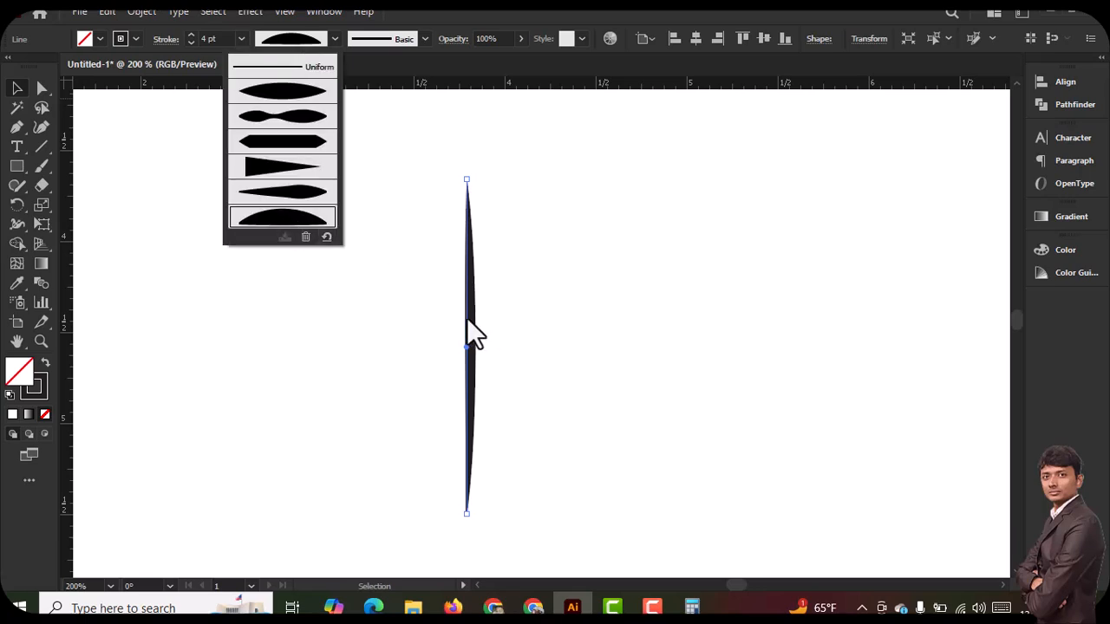
Create a copy of the arc-profiled line rotated by 360/18 around its bottom anchor
left_click(15, 206)
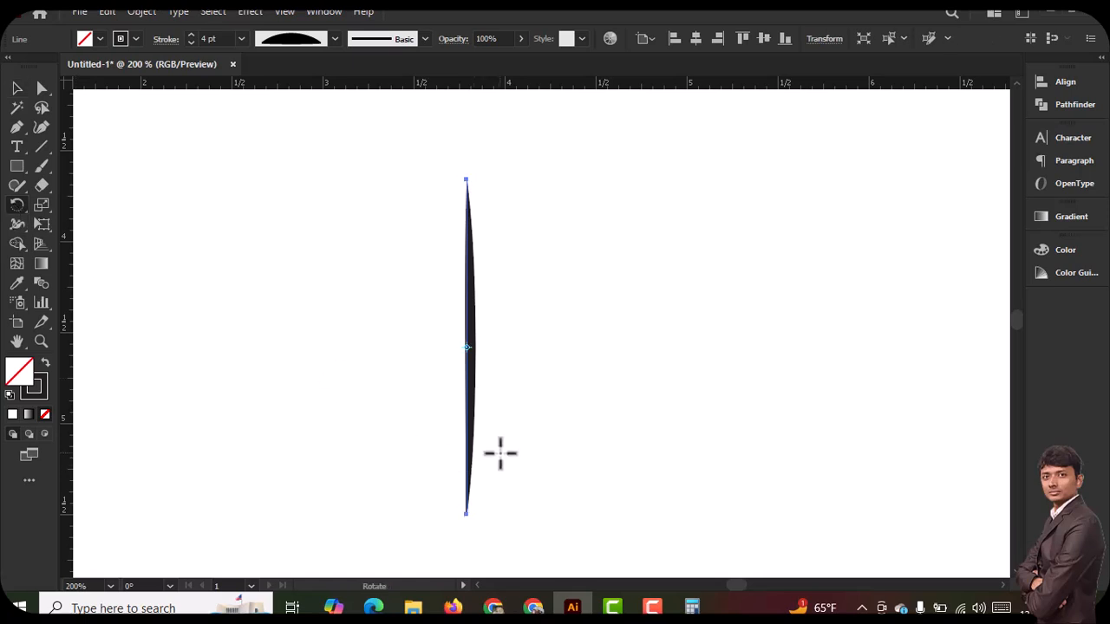
key("ctrl+minus")
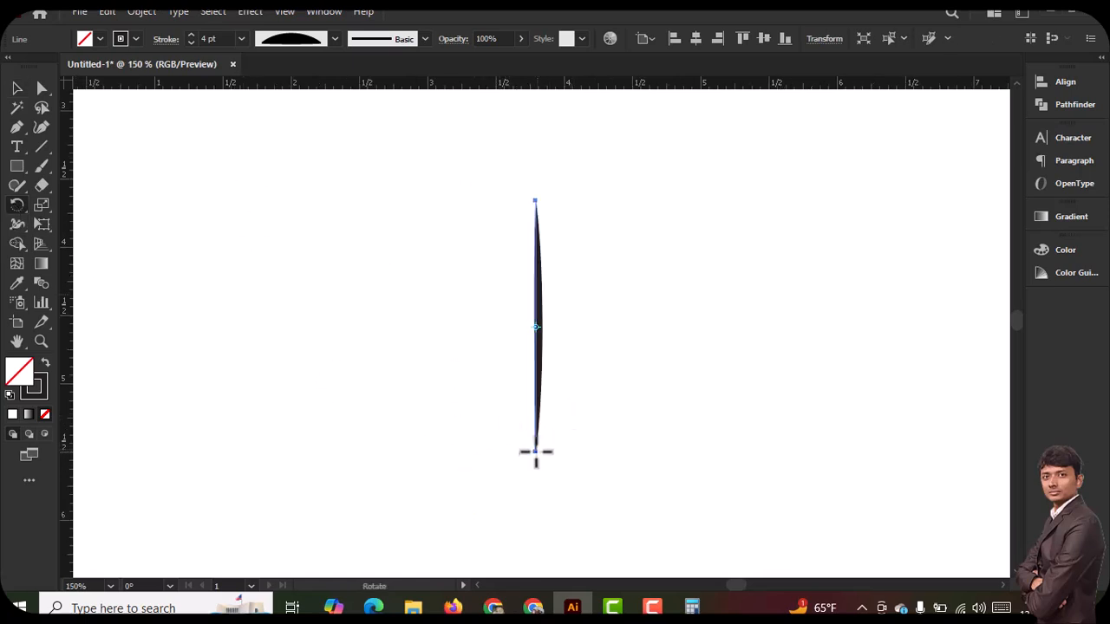
left_click(535, 452, "alt")
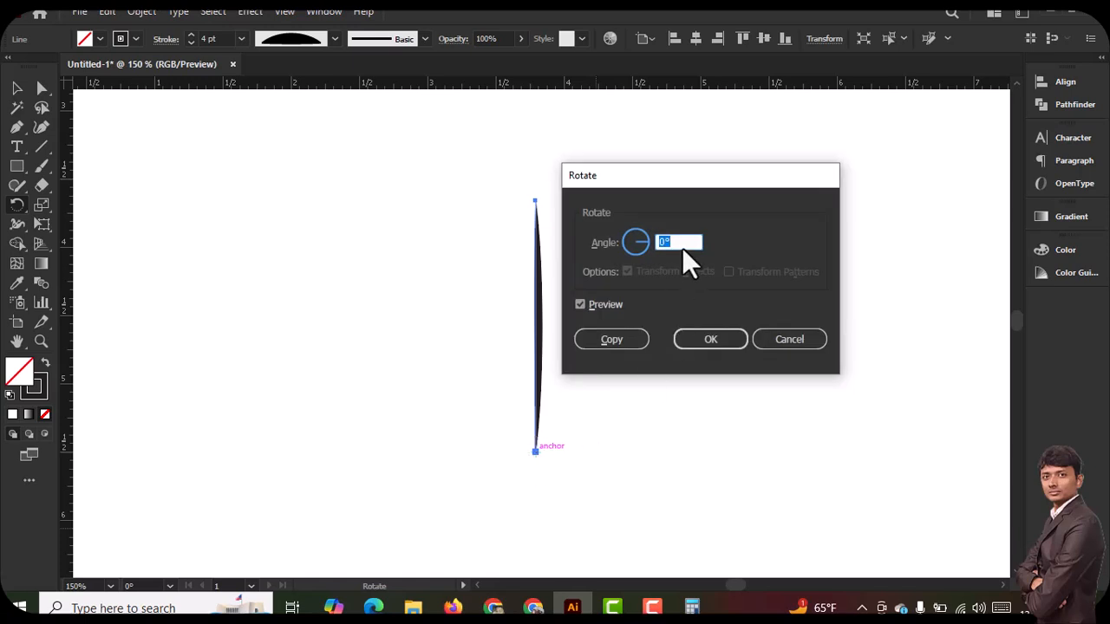
type("360/18")
left_click(616, 340)
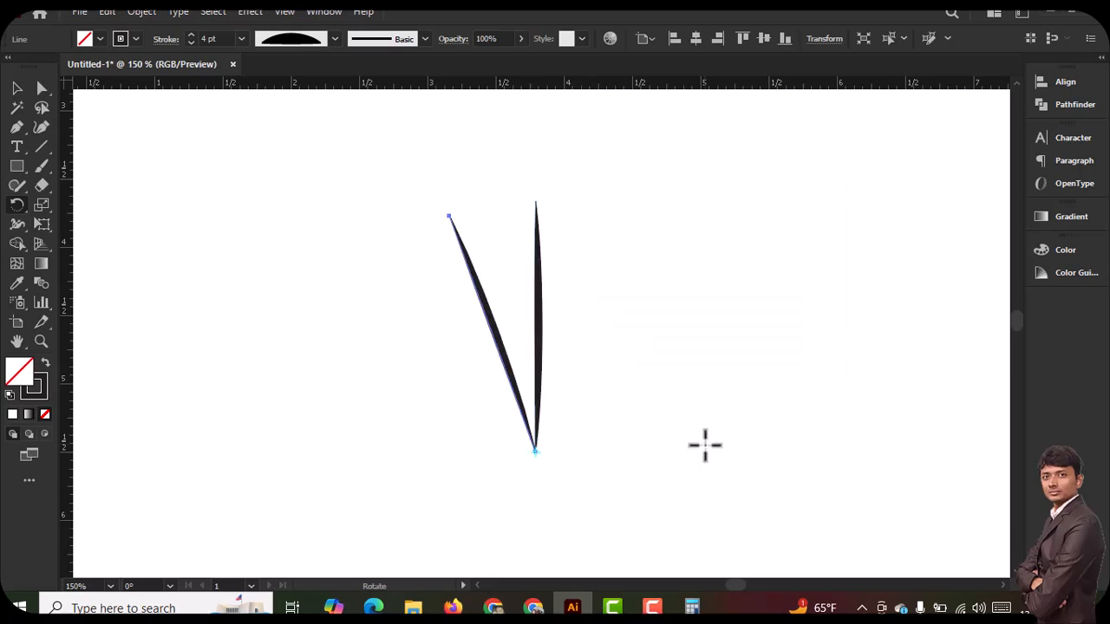
Repeat the rotated copy around the bottom anchor until the tapered spokes complete the circle, and deselect everything
key("ctrl+d")
key("ctrl+d")
key("ctrl+d")
key("ctrl+d")
key("ctrl+d")
key("ctrl+d")
key("ctrl+d")
key("ctrl+d")
key("ctrl+d")
key("ctrl+d")
key("ctrl+d")
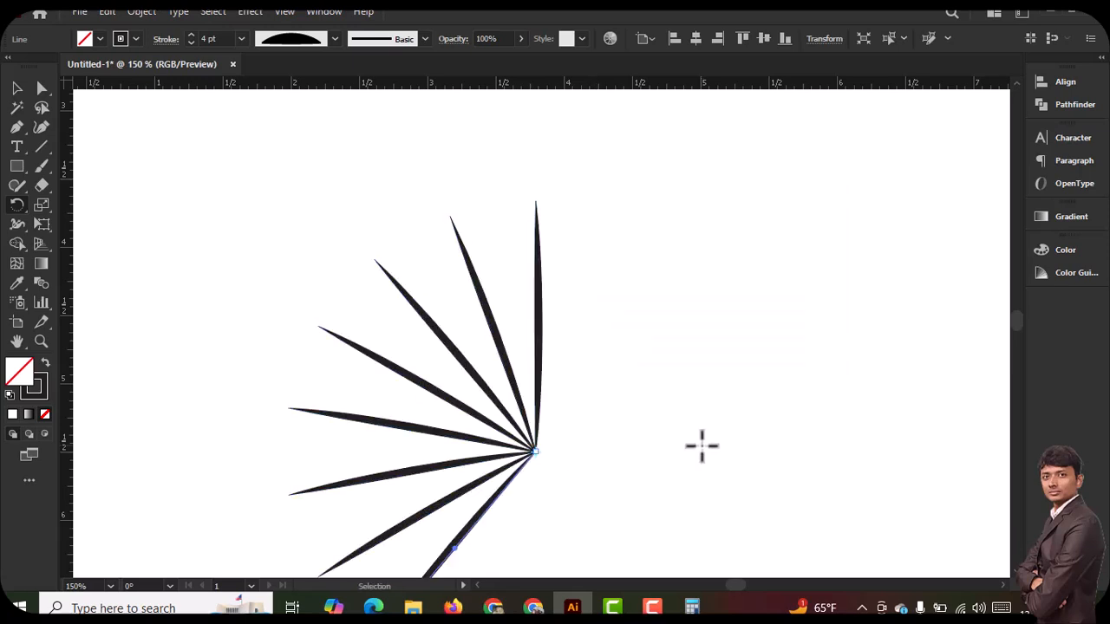
key("ctrl+d")
key("ctrl+d")
key("ctrl+d")
key("ctrl+d")
key("ctrl+d")
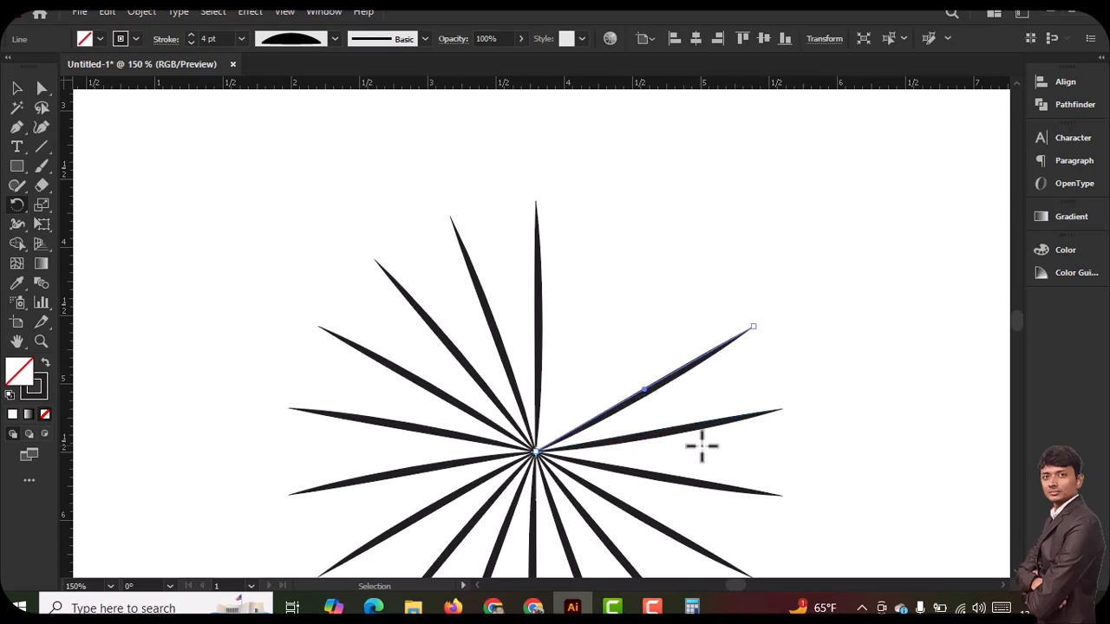
scroll(651, 452, "down", 2)
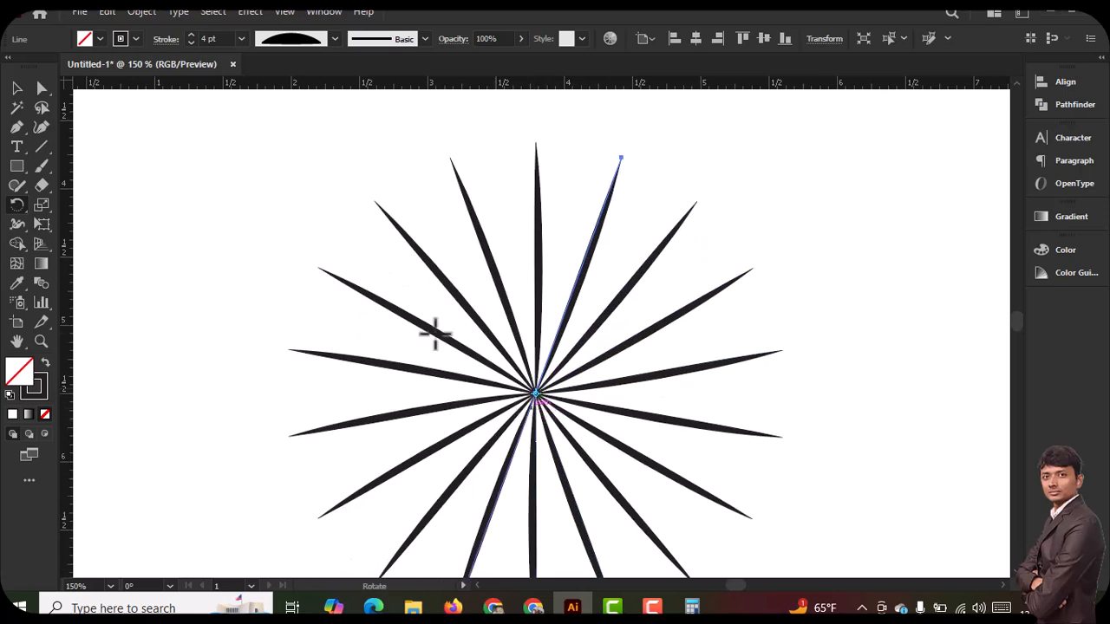
left_click(16, 90)
left_click(501, 174)
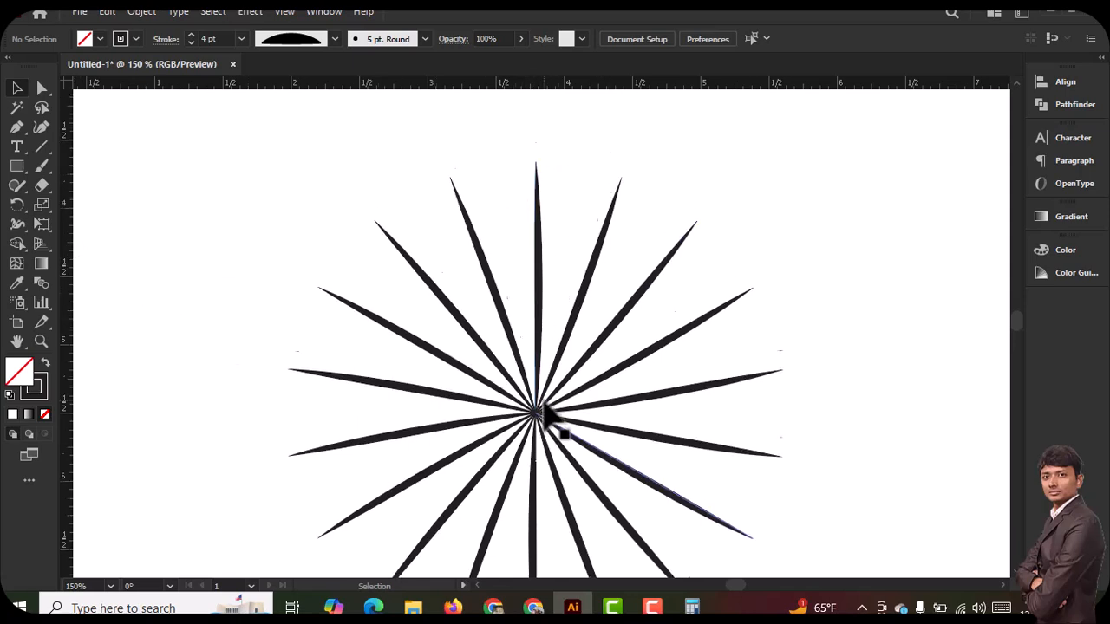
Draw a small five-pointed star just above the tip of the burst's top spoke with the Star tool
scroll(518, 390, "up", 1)
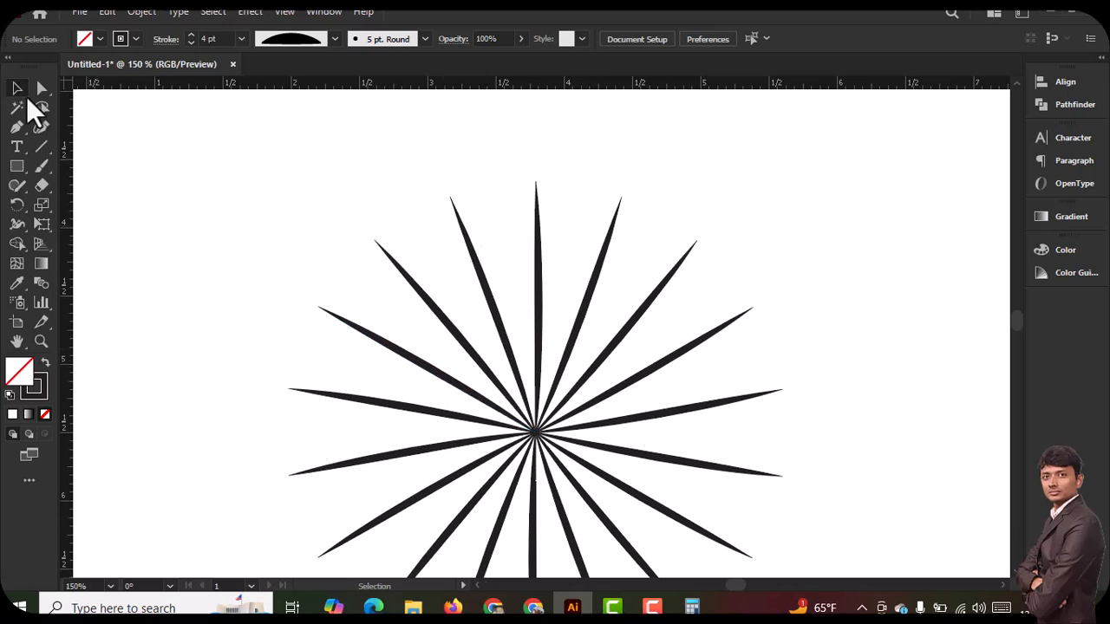
left_click_drag(13, 170, 86, 244)
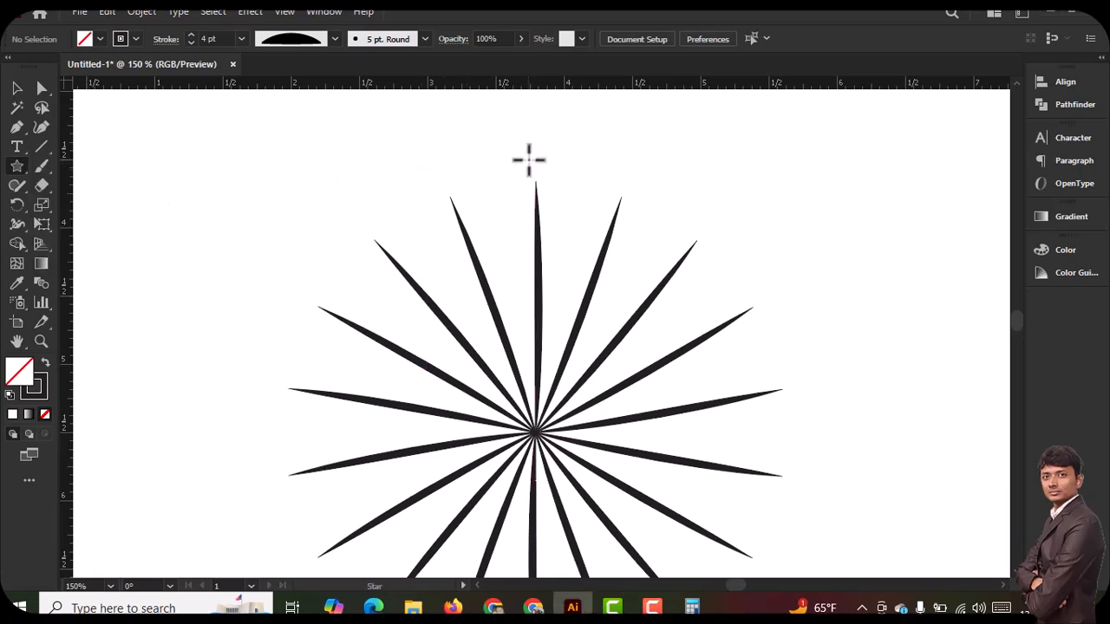
left_click_drag(531, 156, 538, 169)
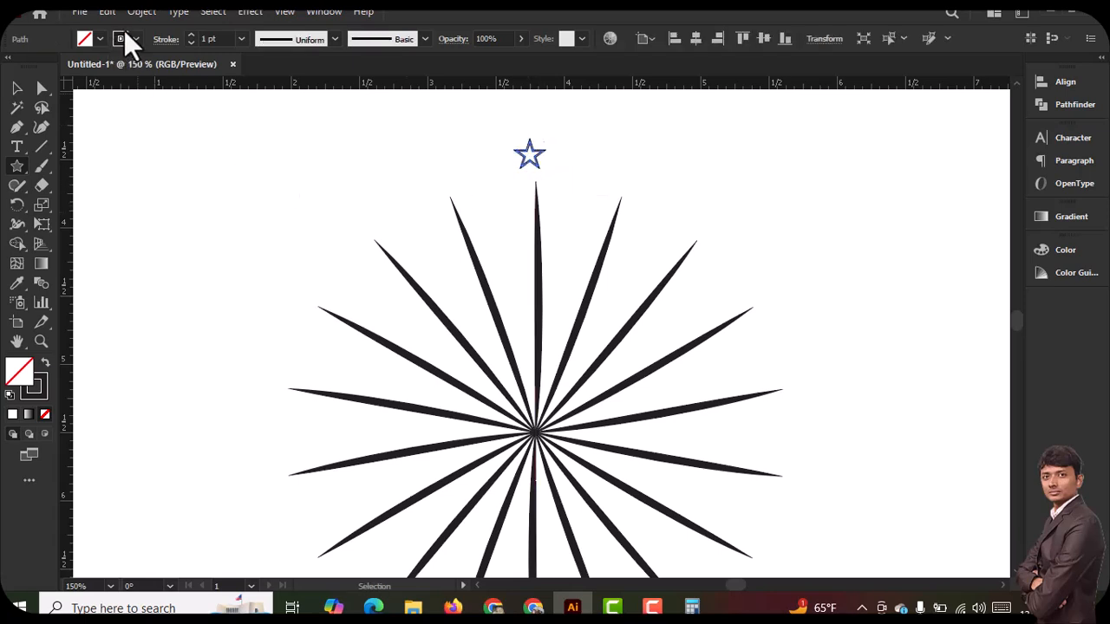
Remove the star's stroke and fill it with red
left_click(100, 38)
left_click(11, 66)
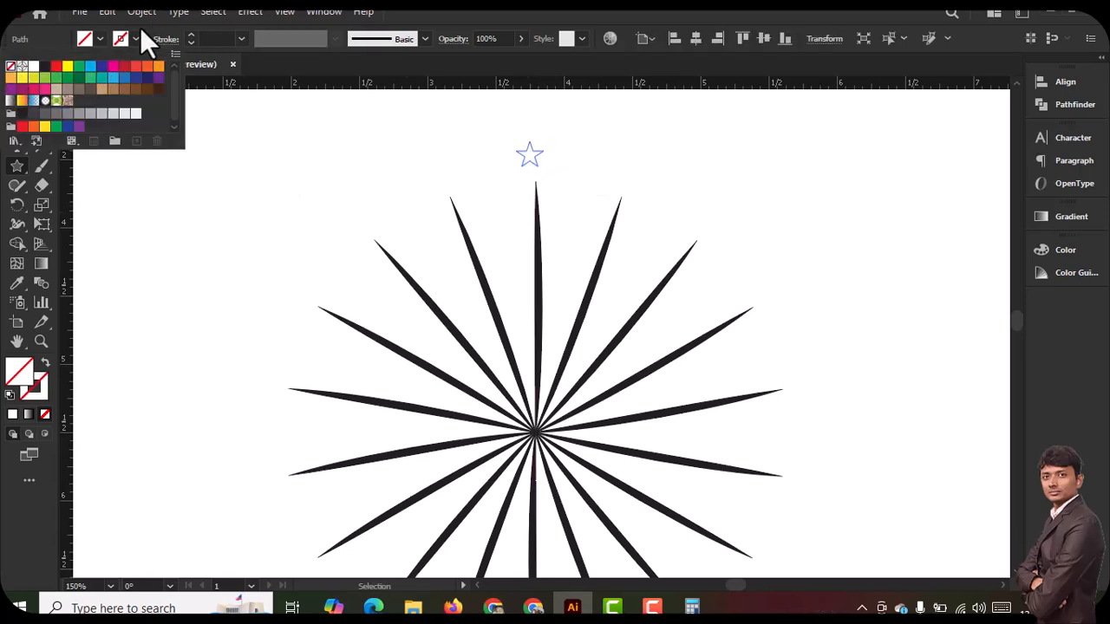
left_click(95, 37)
left_click(96, 37)
left_click(55, 66)
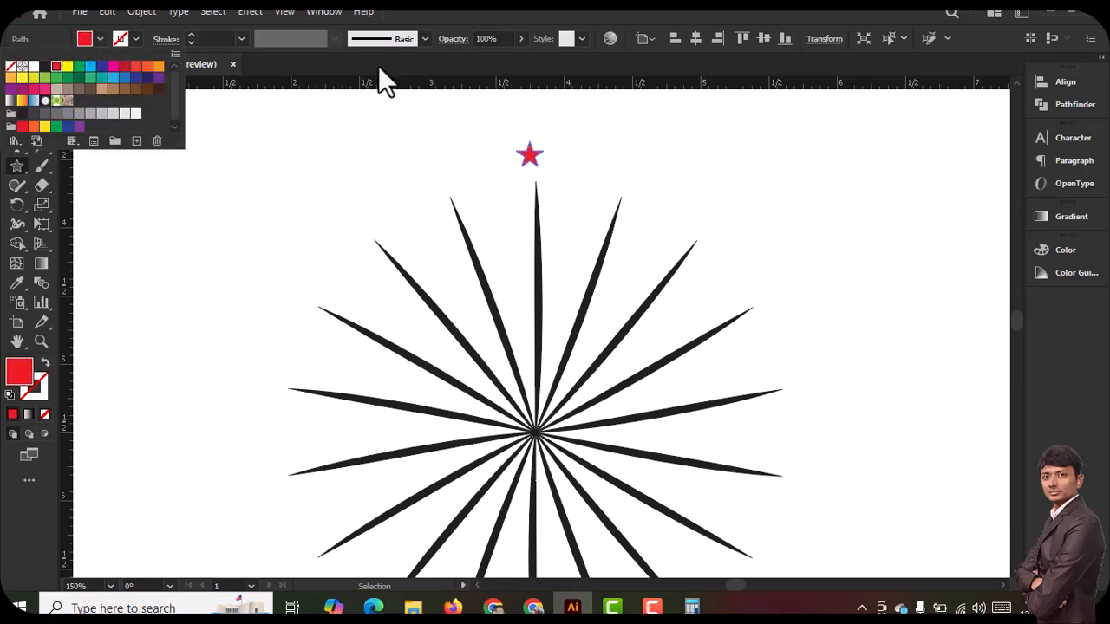
Move the red star slightly so it sits centered directly above the tip of the burst's top spoke
left_click(15, 88)
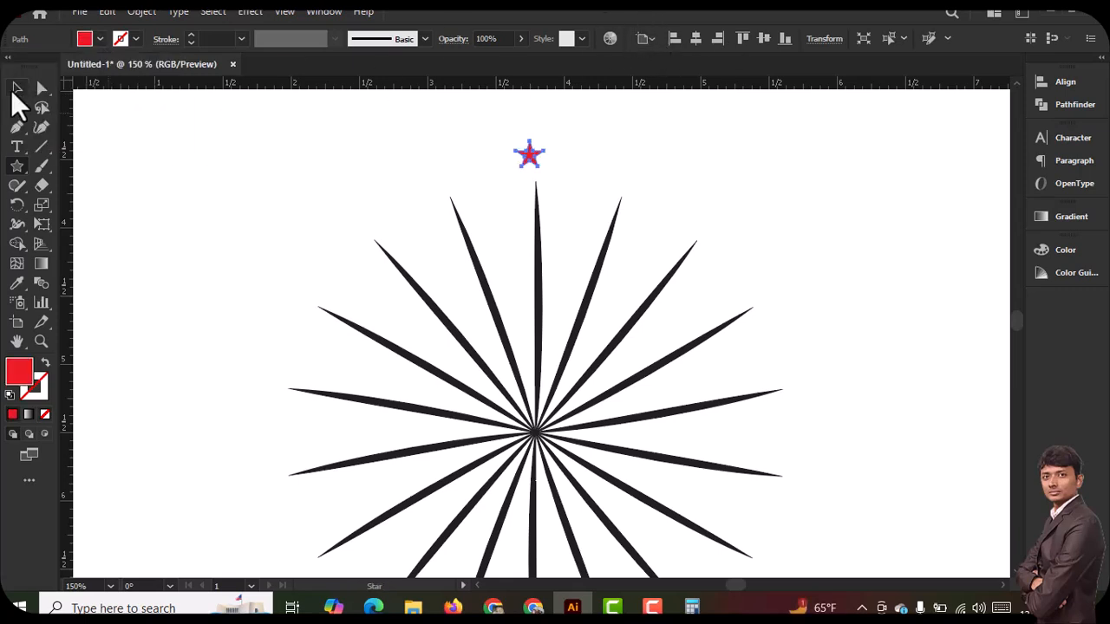
left_click(780, 224)
left_click_drag(533, 158, 540, 165)
key("shift+o")
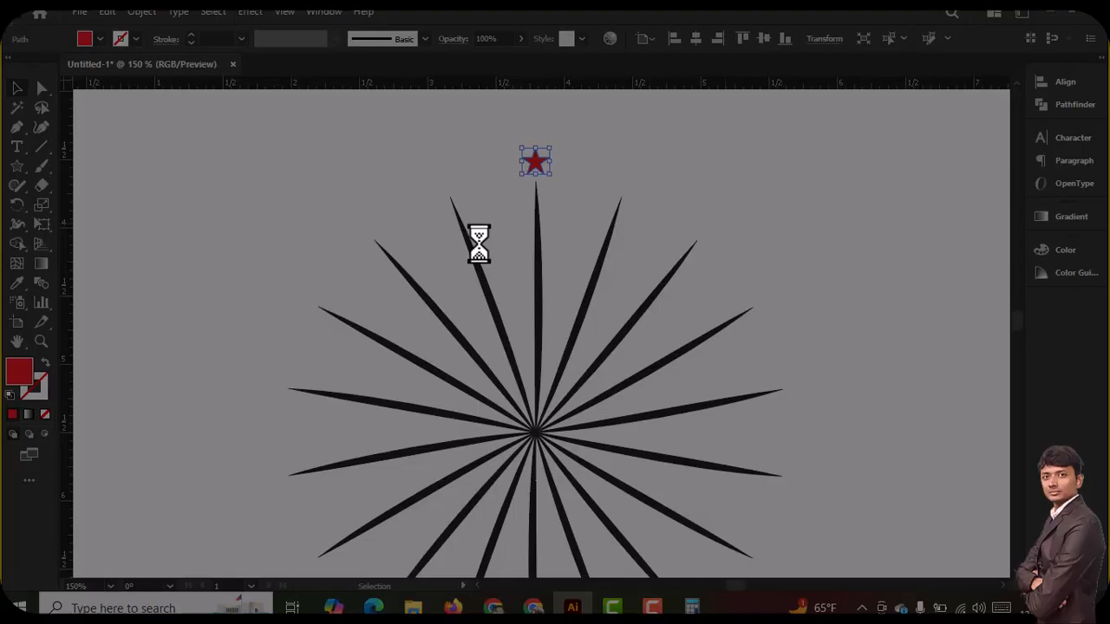
mouse_move(477, 136)
left_mouse_down()
mouse_move(605, 401)
mouse_move(591, 508)
left_mouse_up()
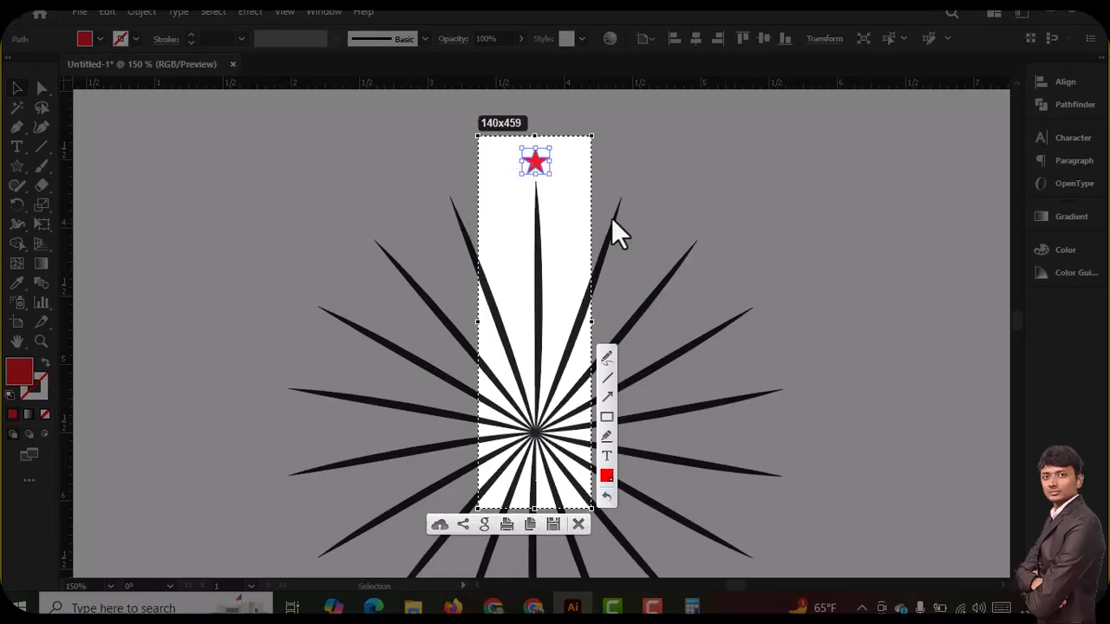
left_click_drag(511, 136, 563, 186)
left_click_drag(524, 427, 548, 444)
key("Escape")
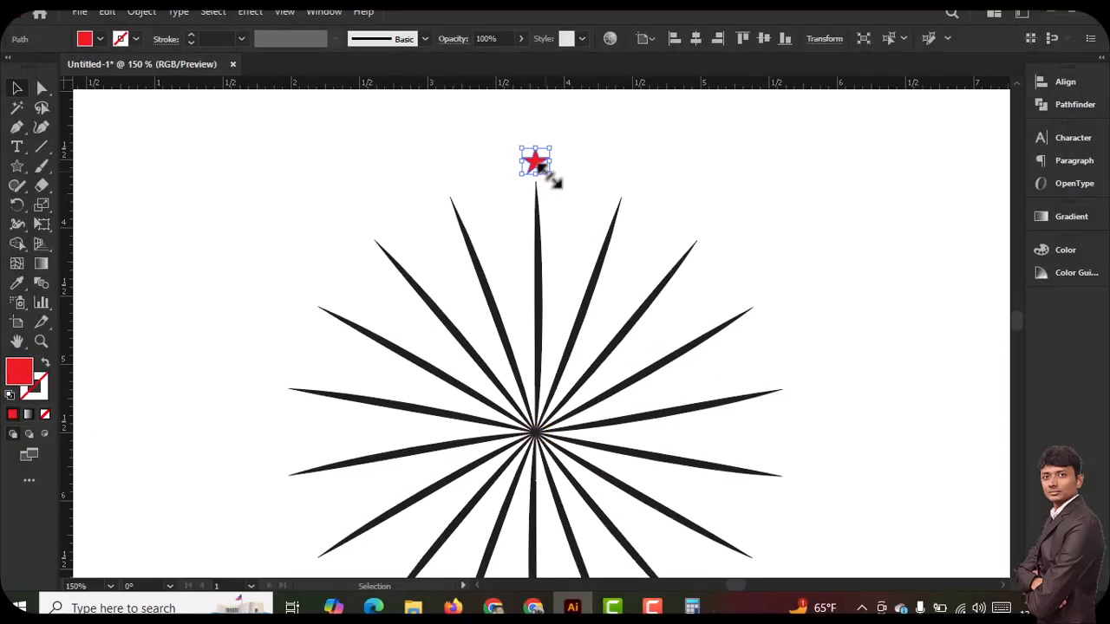
Create a copy of the red star rotated by 360/18 around the burst's center
left_click(16, 205)
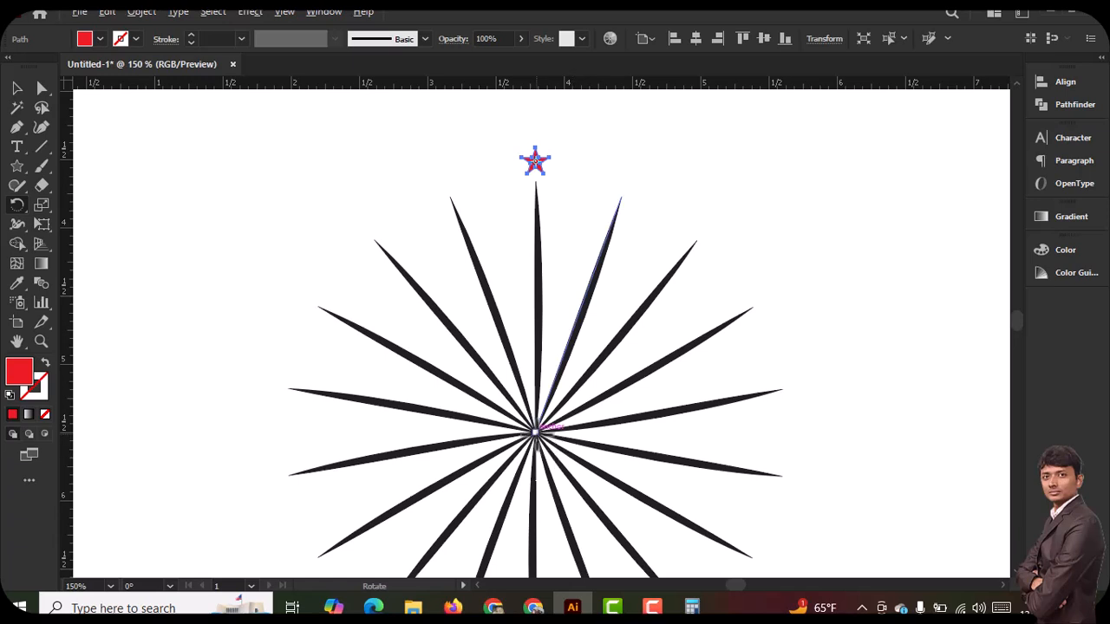
left_click(536, 429, "alt")
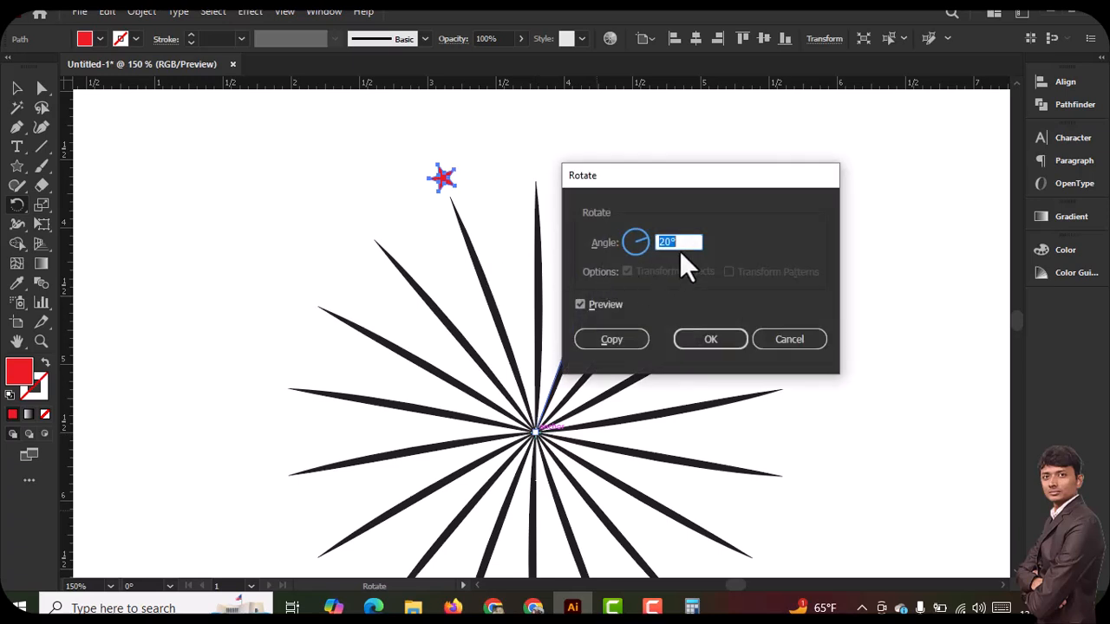
type("360/18")
left_click(607, 341)
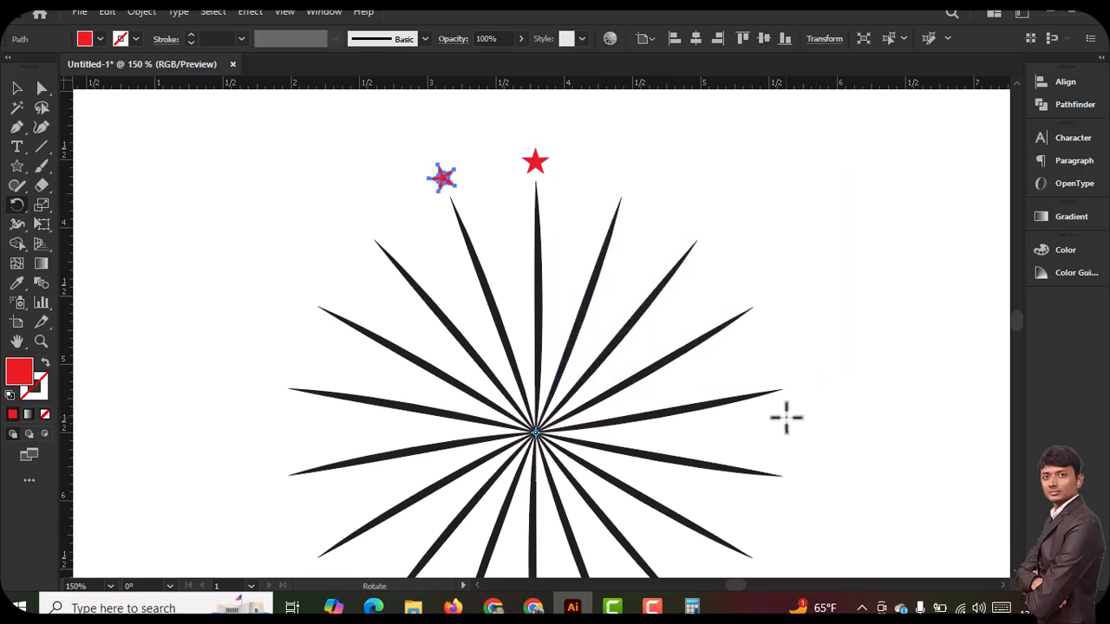
Repeat the rotated star copy around the burst's center until every spoke has a star at its tip
key("ctrl+d")
key("ctrl+d")
key("ctrl+d")
key("ctrl+d")
key("ctrl+d")
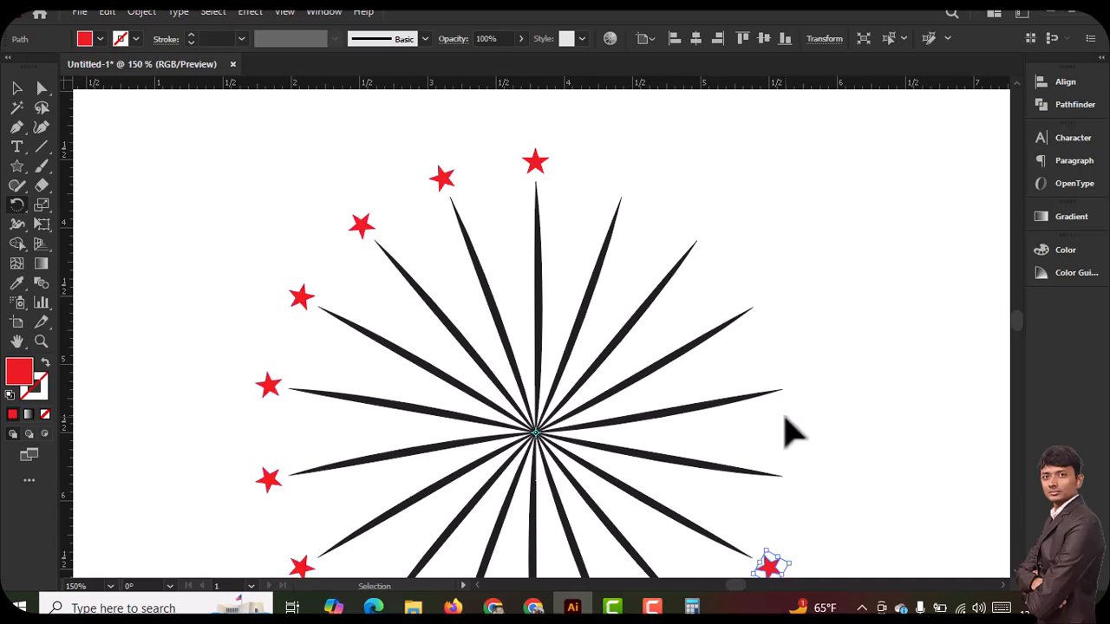
key("ctrl+d")
key("ctrl+d")
key("ctrl+d")
key("ctrl+d")
key("ctrl+d")
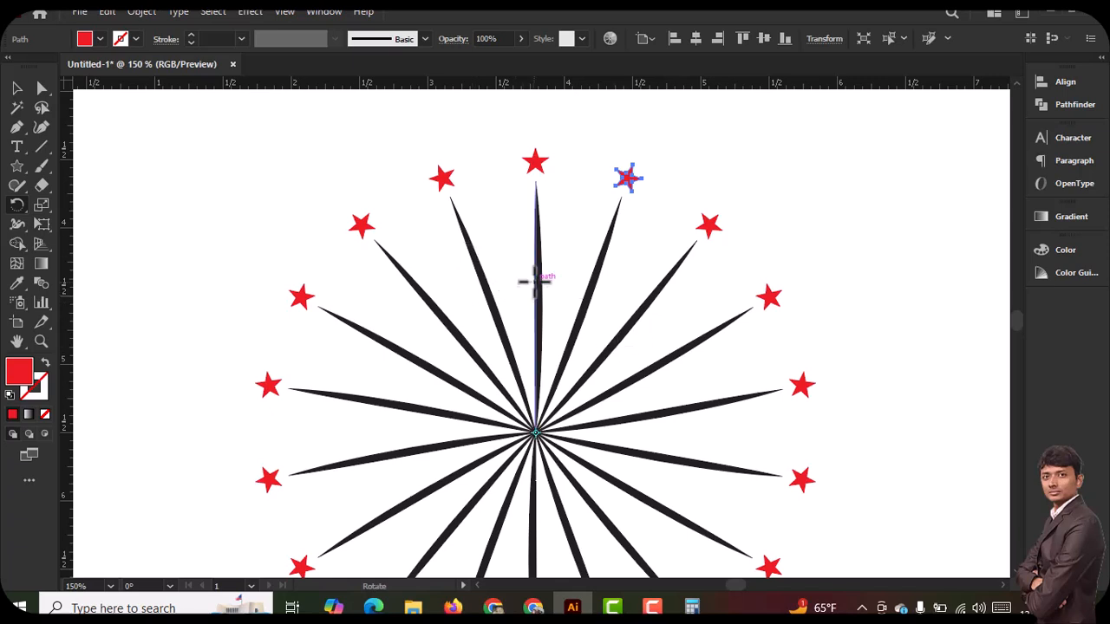
Paint a short red S-shaped stroke with the Paintbrush tool just beside the top spoke, and select it
left_click(16, 171)
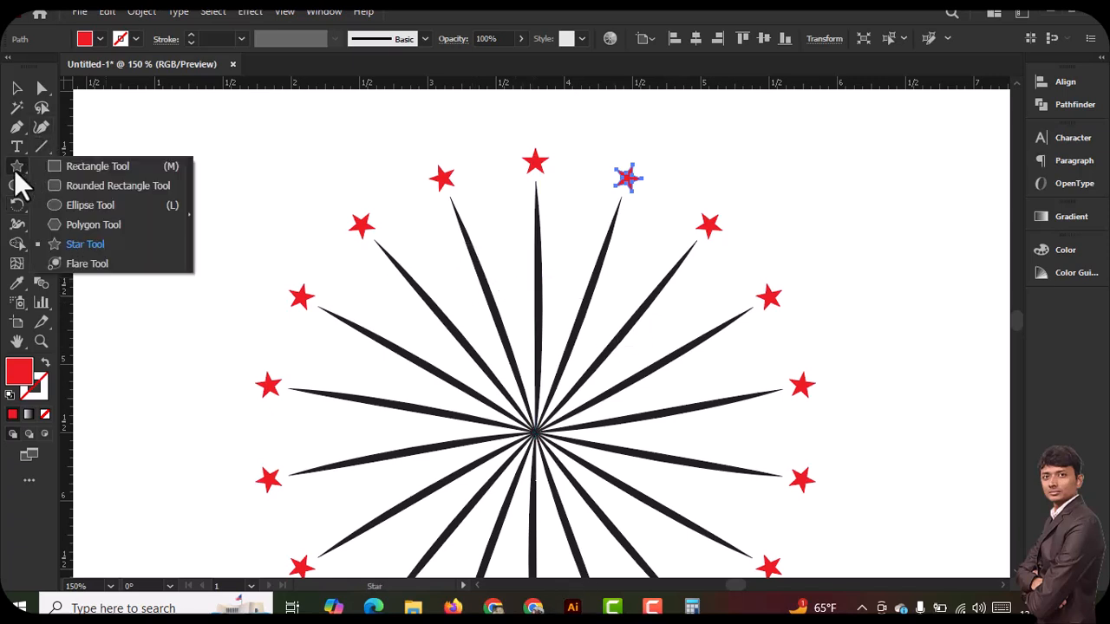
left_click(13, 168)
left_click(43, 165)
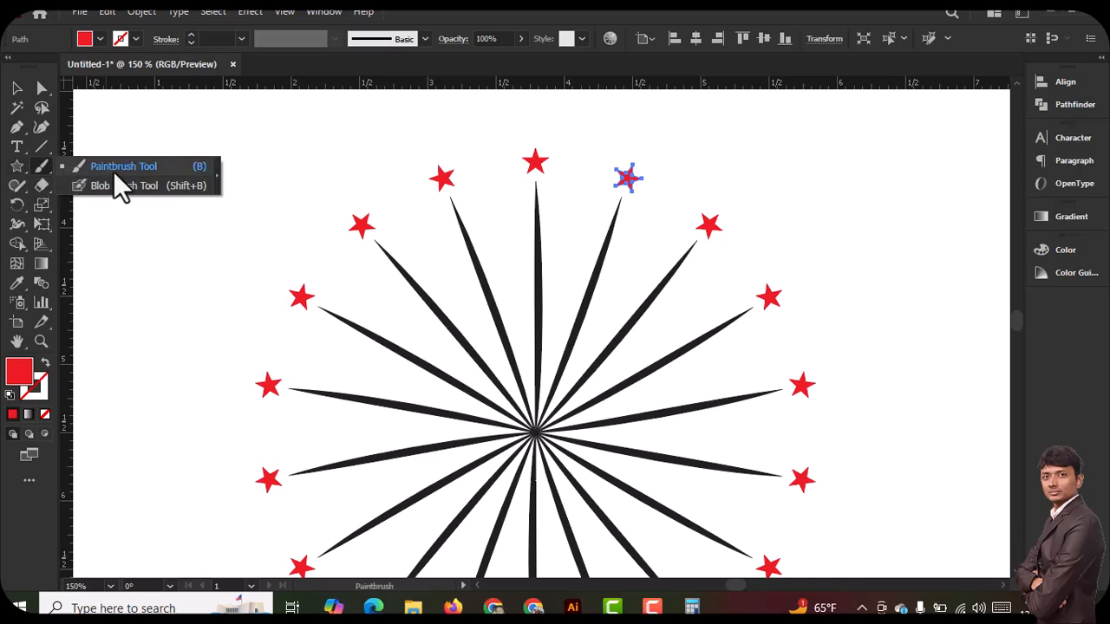
left_click(126, 165)
left_click_drag(503, 215, 512, 303)
left_click(17, 88)
left_click(513, 258)
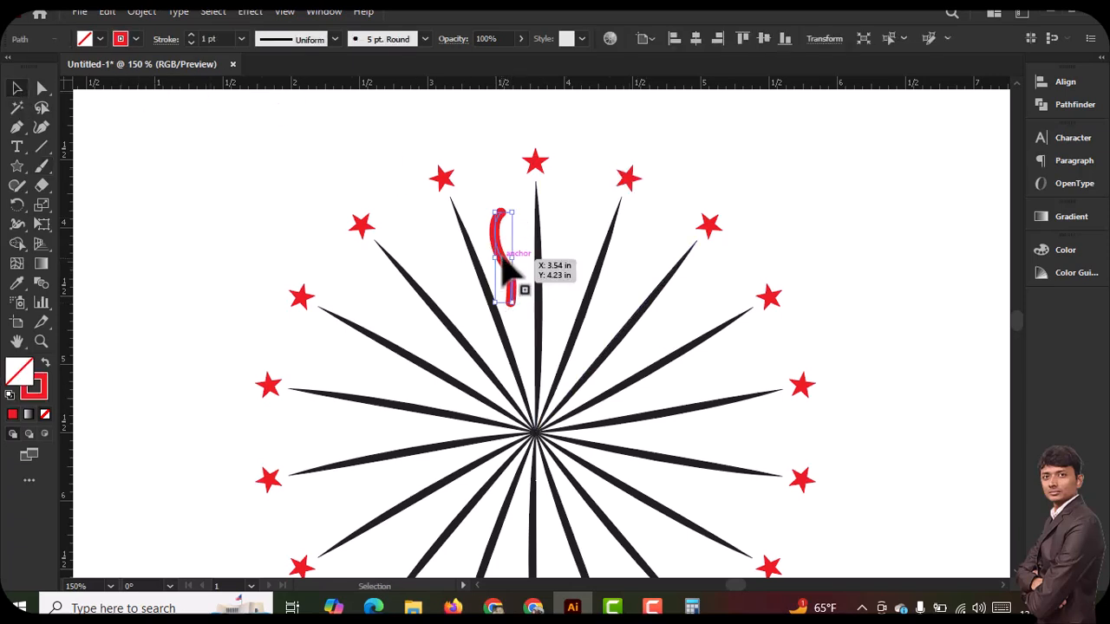
Apply the double-bulge width profile to the wavy stroke and nudge it slightly toward the top spoke
left_click(291, 39)
left_click(269, 112)
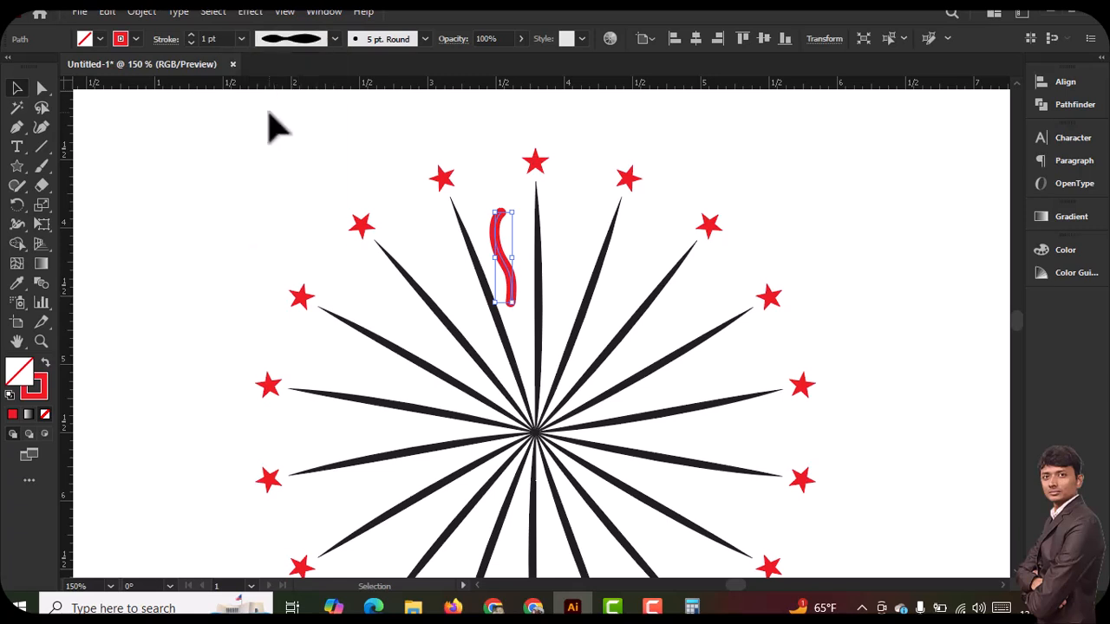
mouse_move(498, 251)
left_mouse_down()
mouse_move(520, 281)
mouse_move(501, 249)
left_mouse_up()
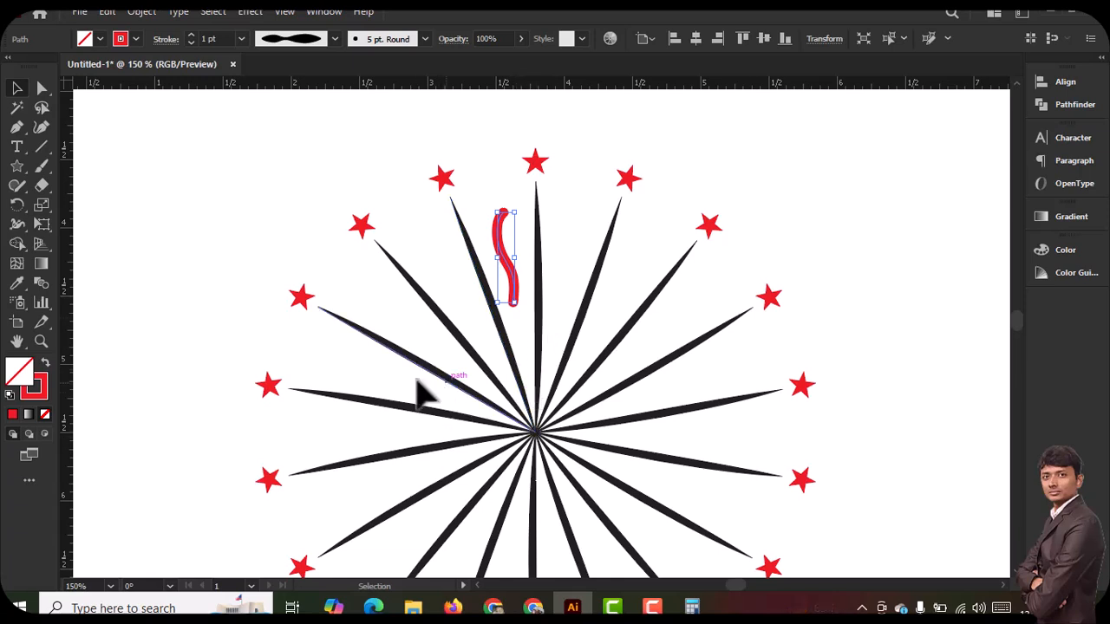
Create a copy of the wavy stroke rotated by 20° around the burst's center
left_click(14, 206)
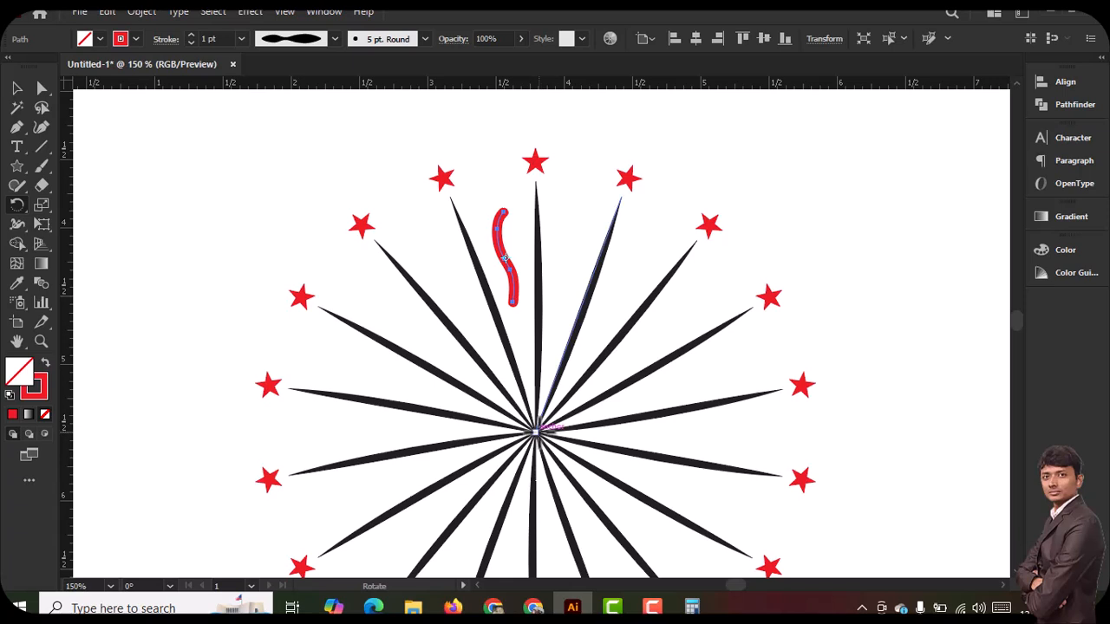
left_click(538, 427, "alt")
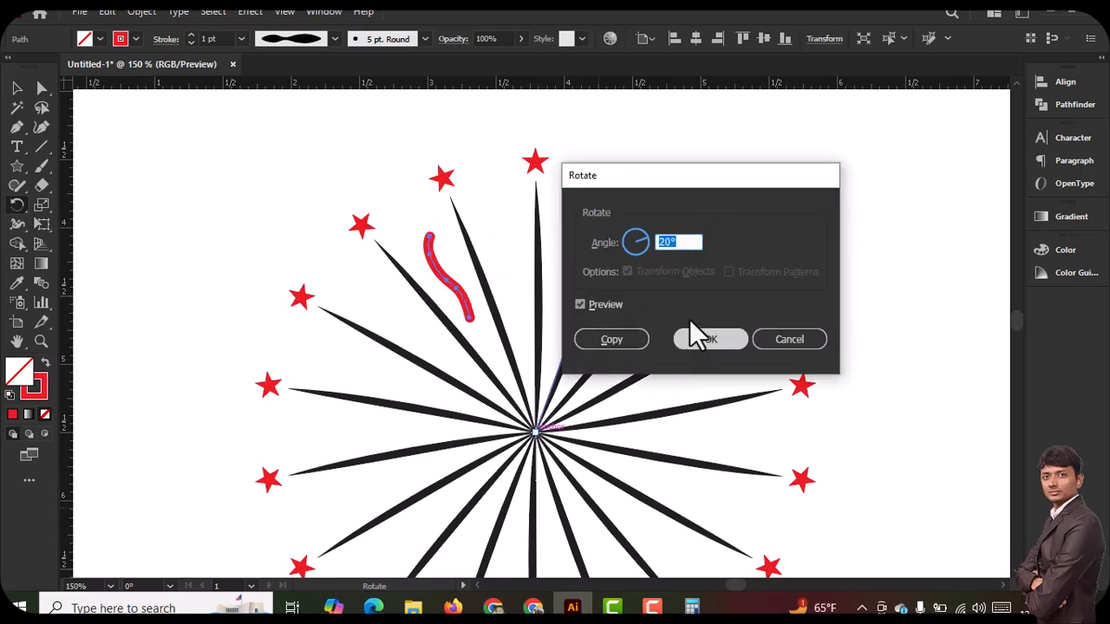
left_click(630, 337)
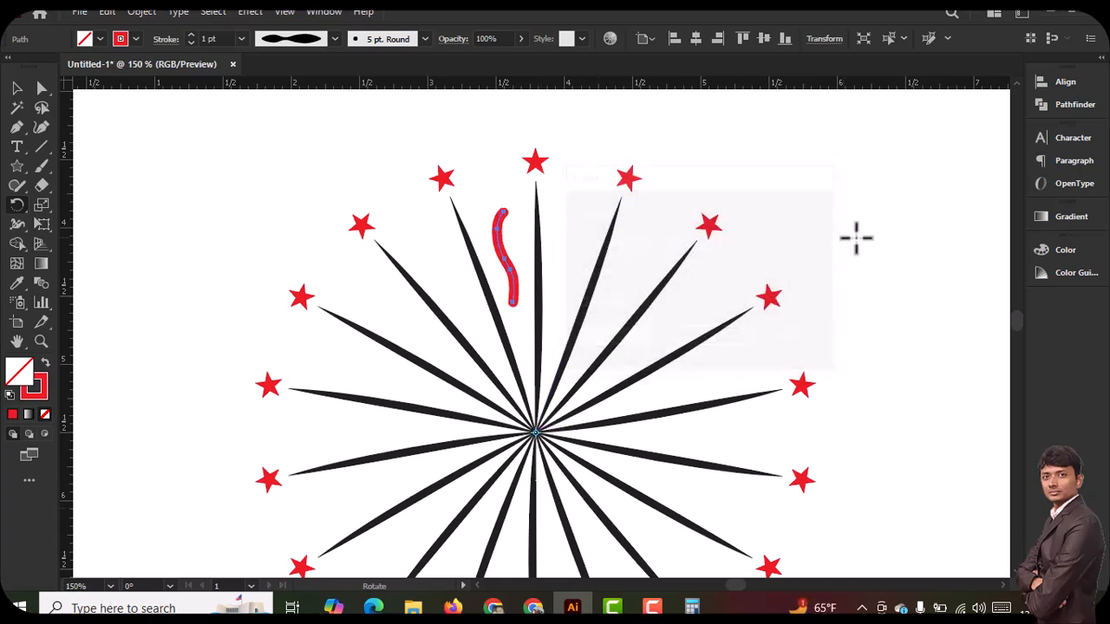
Repeat the rotated wavy stroke around the burst's center until every gap between the spokes is filled
key("ctrl+d")
key("ctrl+d")
key("ctrl+d")
key("ctrl+d")
key("ctrl+d")
key("ctrl+d")
key("ctrl+d")
key("ctrl+d")
key("ctrl+d")
key("ctrl+d")
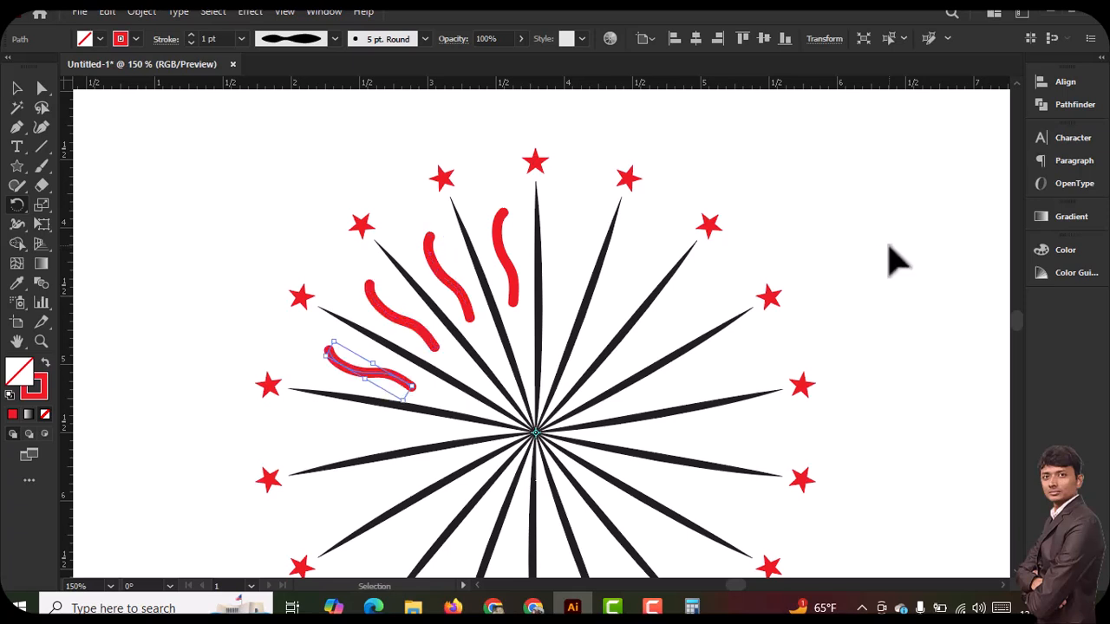
key("ctrl+d")
key("ctrl+d")
key("ctrl+d")
key("ctrl+d")
key("ctrl+d")
key("ctrl+d")
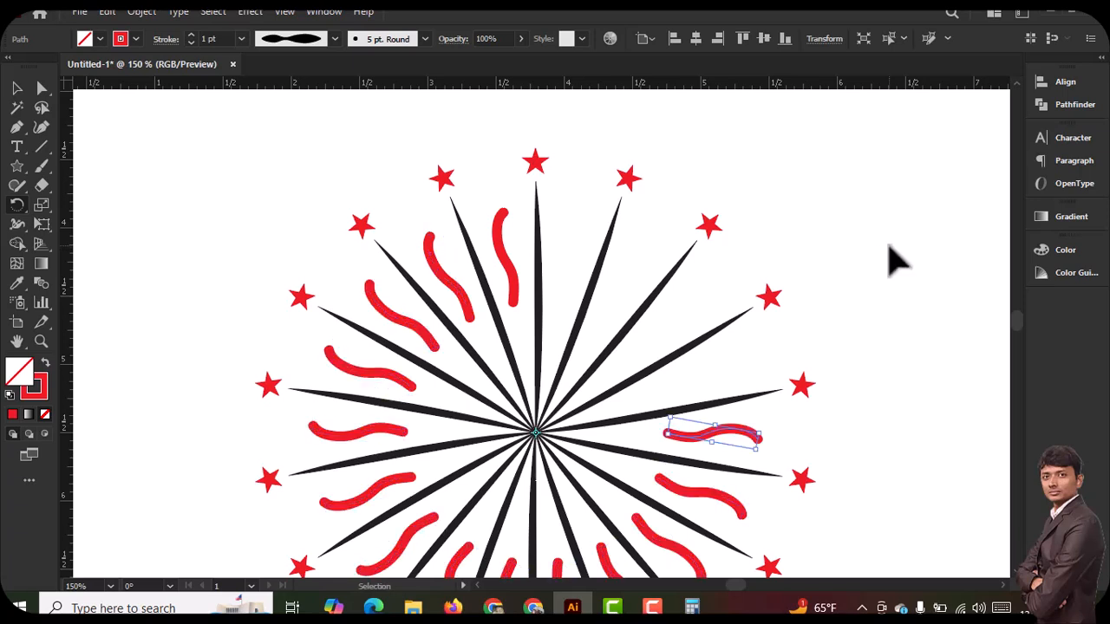
scroll(749, 275, "down", 5)
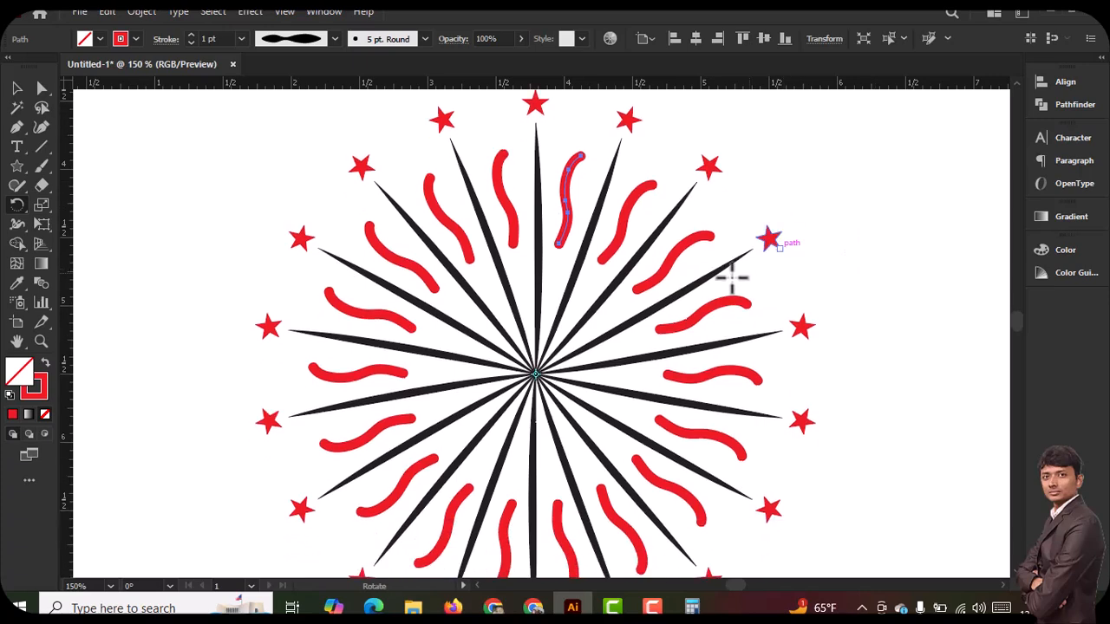
Select the whole burst artwork and expand its appearance so the strokes become filled shapes
scroll(672, 311, "up", 3)
key("ctrl+minus")
scroll(590, 270, "down", 4)
left_click(17, 89)
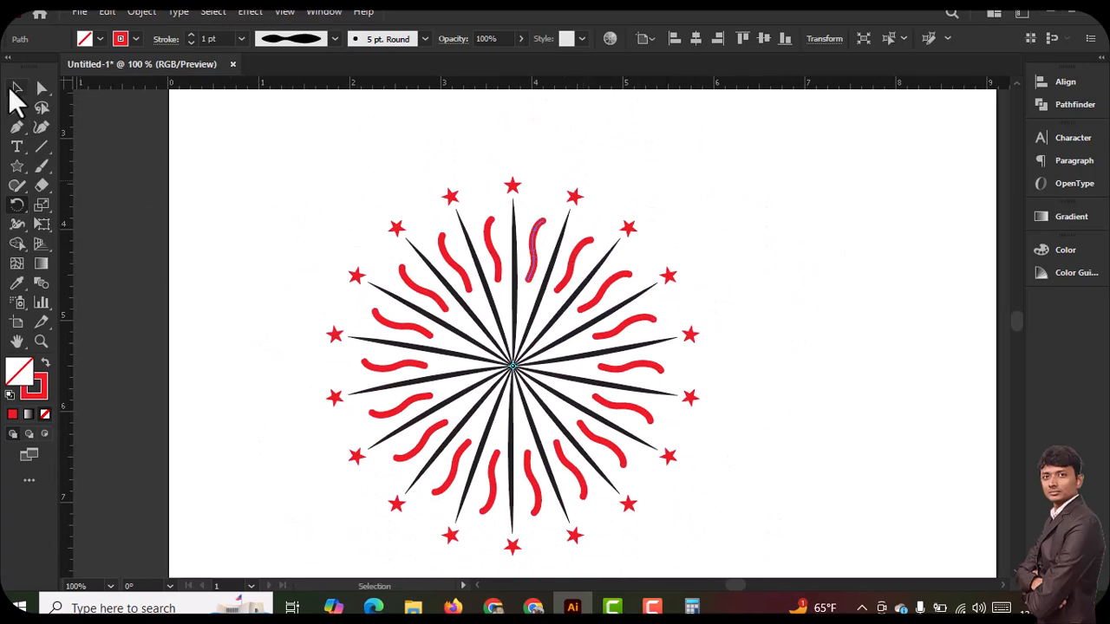
left_click(286, 145)
key("ctrl+a")
scroll(707, 538, "down", 6)
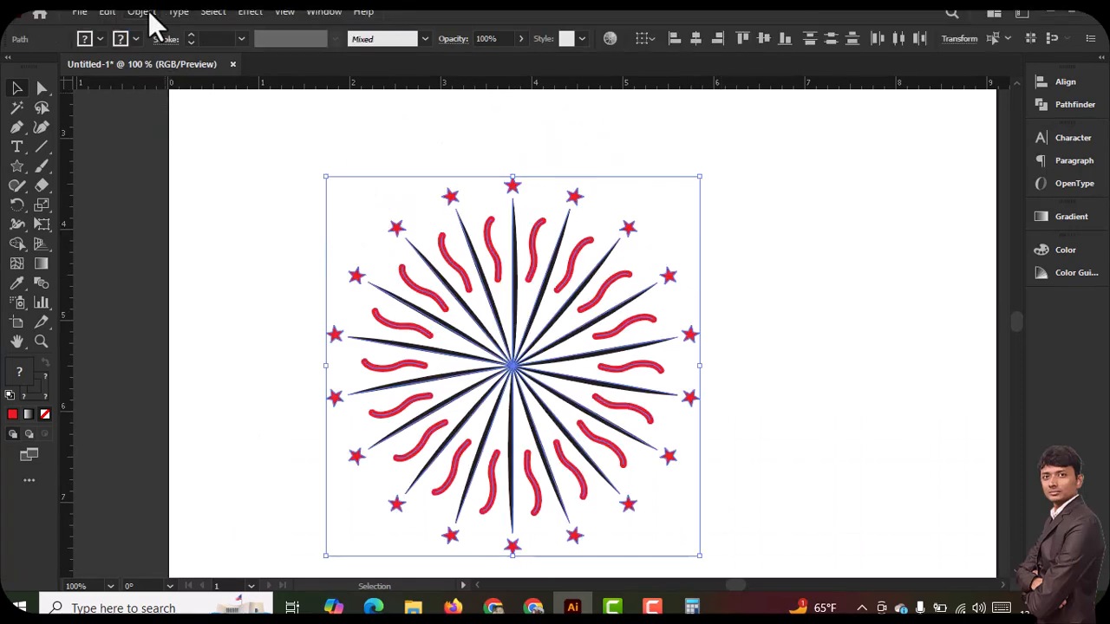
left_click(143, 12)
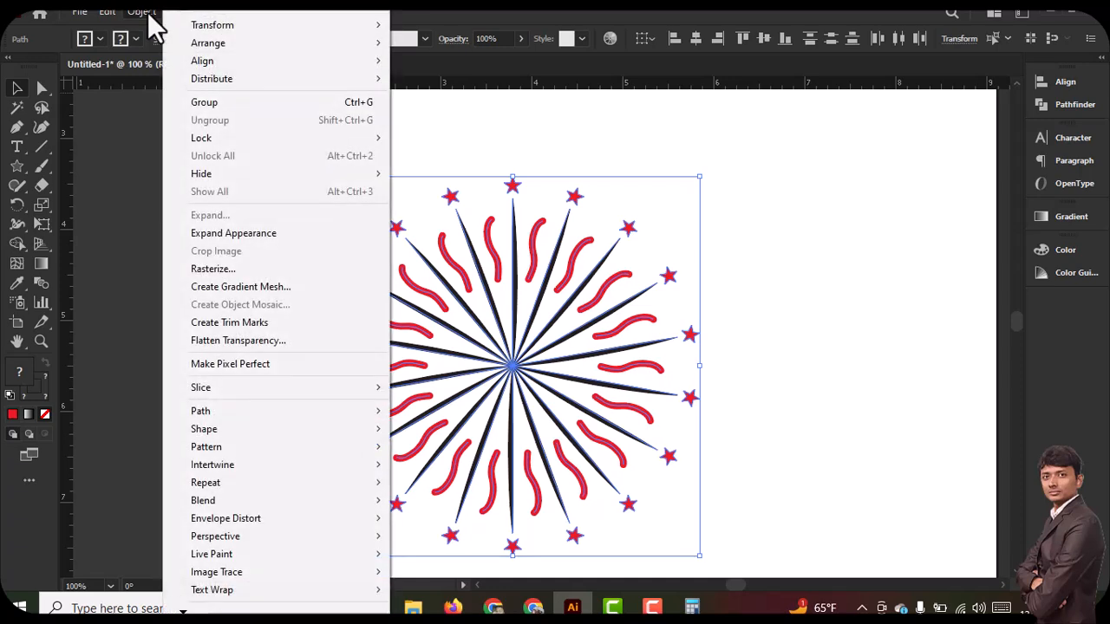
left_click(237, 234)
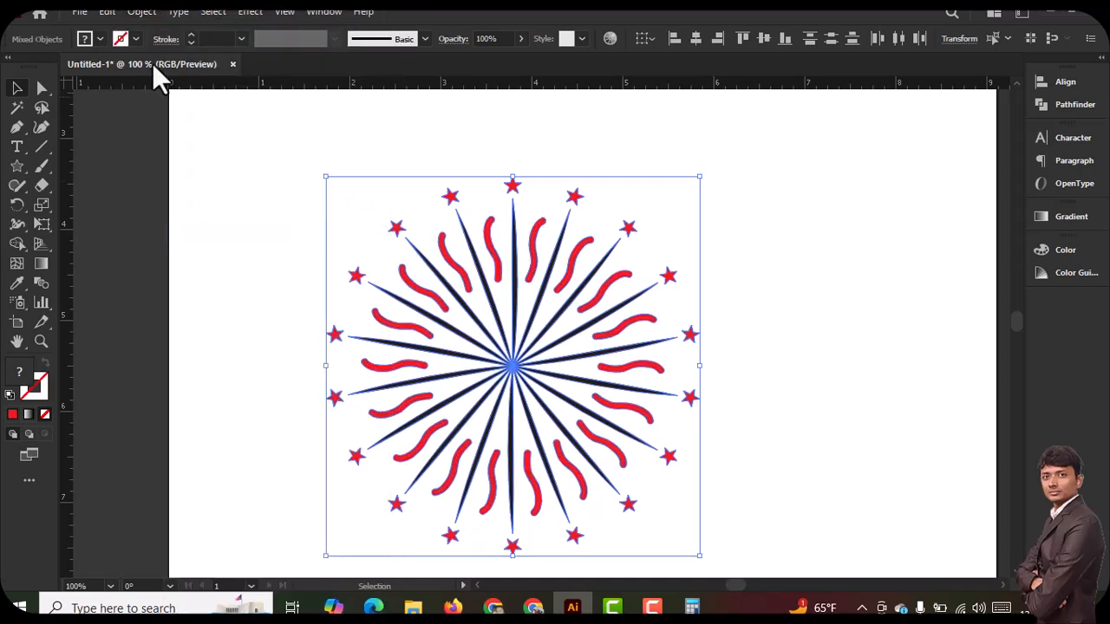
left_click(142, 11)
left_click(230, 216)
Scale the burst down to less than half its size, move it near the artboard's right edge, and deselect it
left_click_drag(317, 171, 440, 292)
left_click_drag(560, 340, 877, 287)
left_click(552, 241)
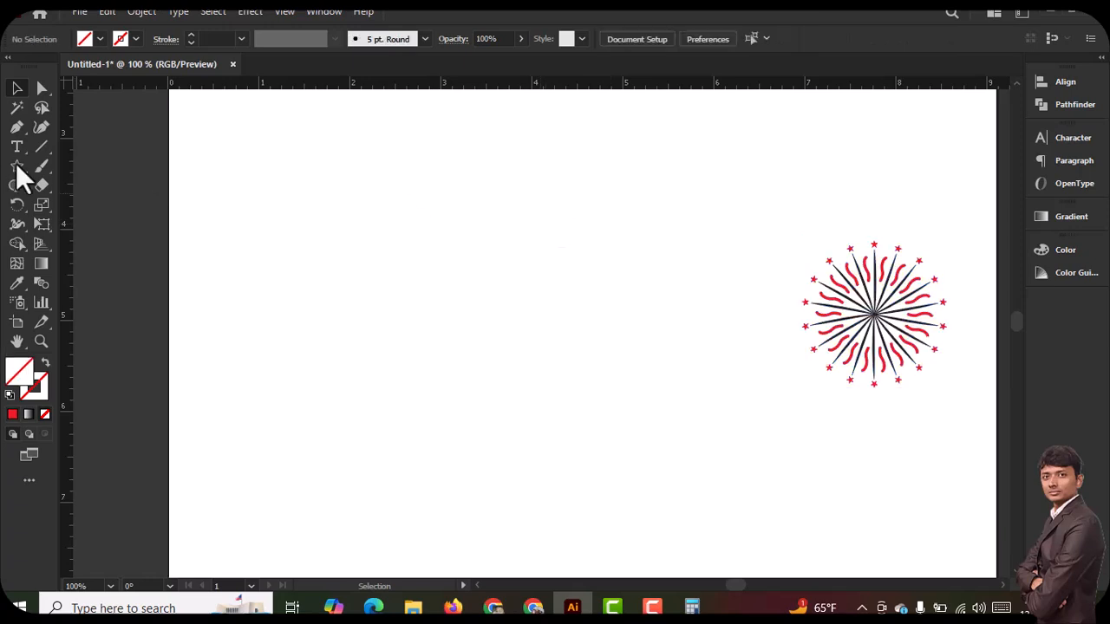
Draw a vertical line about 1 in long in the empty middle of the artboard with a red 5 pt stroke
left_click(41, 147)
left_click_drag(475, 260, 475, 354)
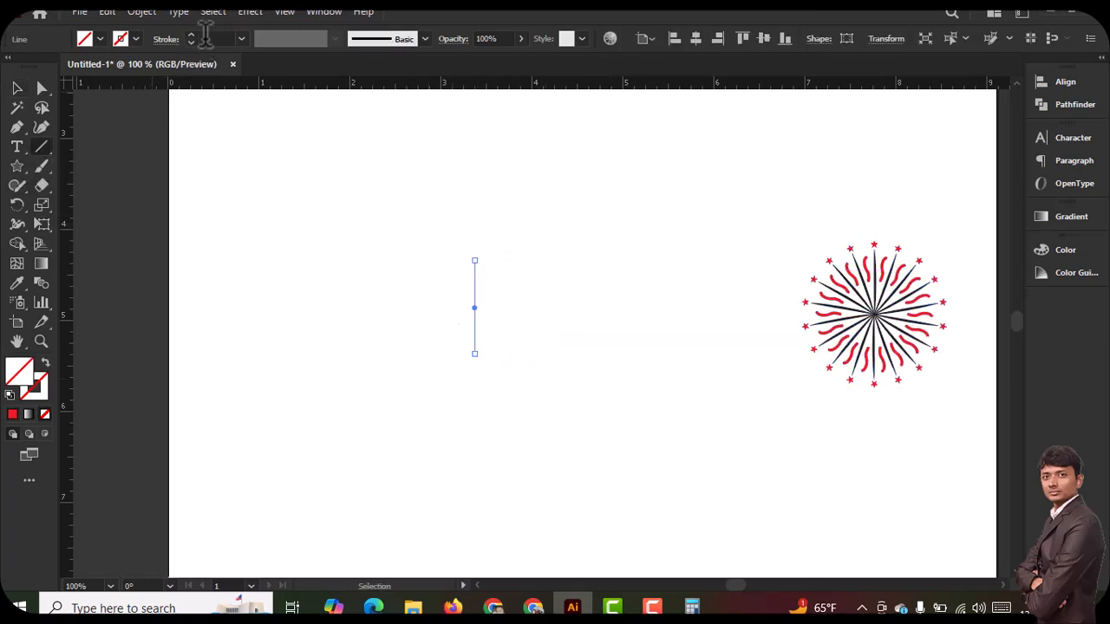
scroll(215, 43, "up", 8)
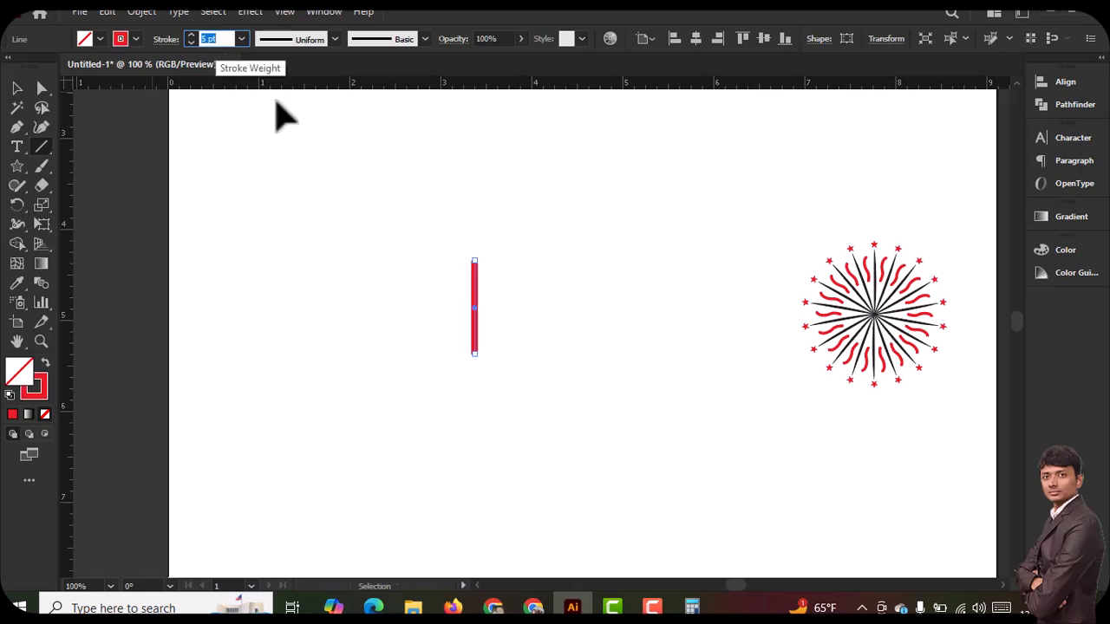
Reshape the red line with the Width tool into several bulges near its upper end and a thin taper near its lower end
left_click(486, 324)
left_click_drag(545, 364, 480, 295)
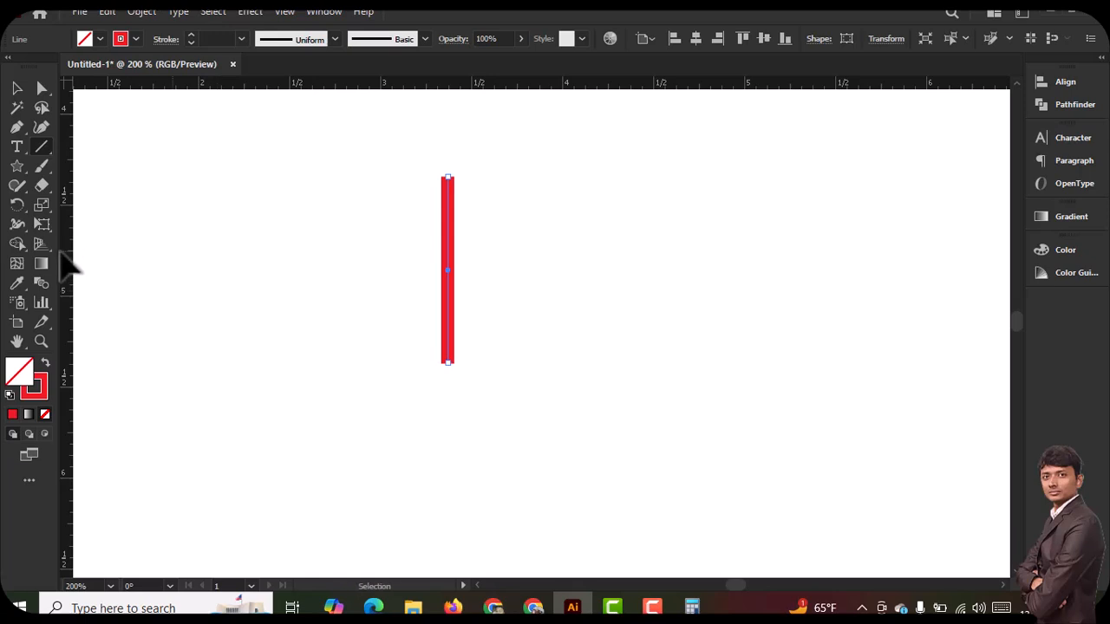
left_click(18, 227)
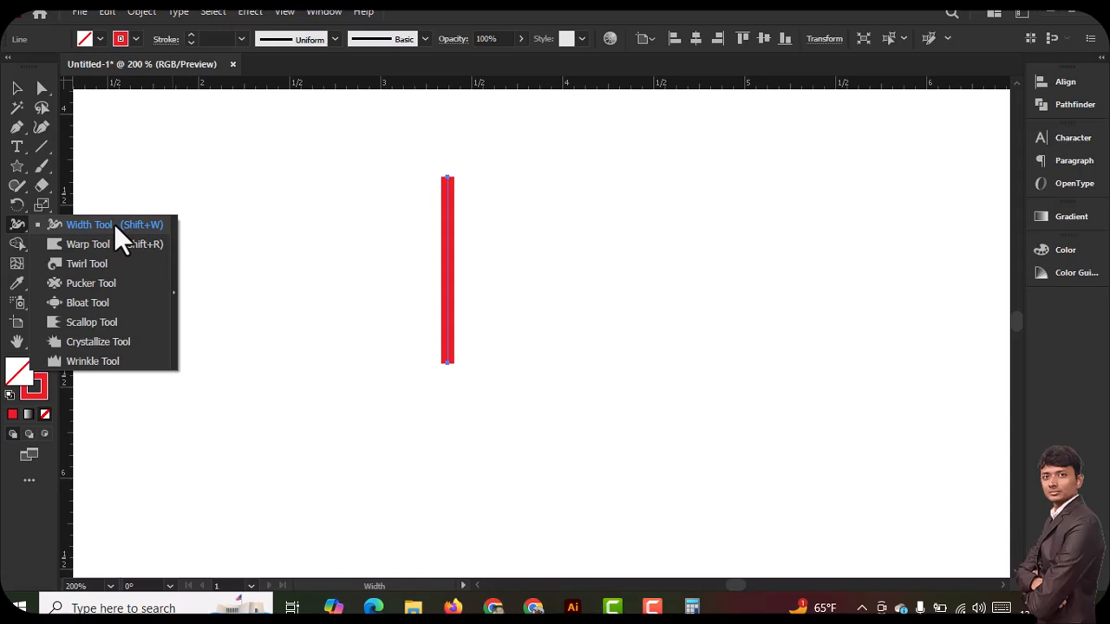
left_click(64, 224)
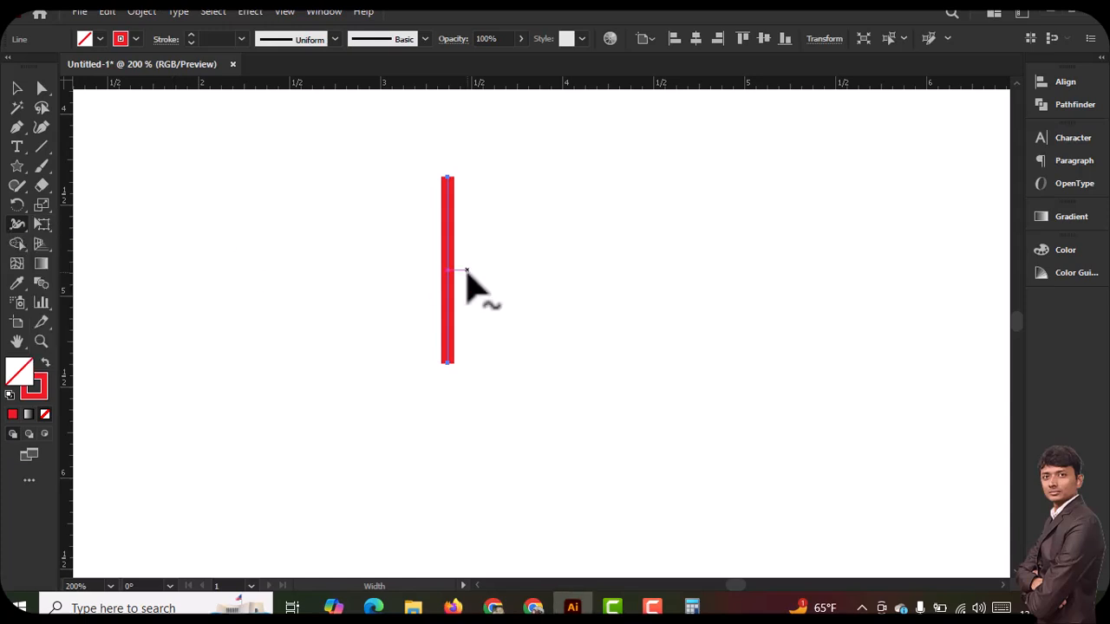
mouse_move(450, 184)
left_mouse_down()
mouse_move(465, 183)
mouse_move(454, 361)
left_mouse_up()
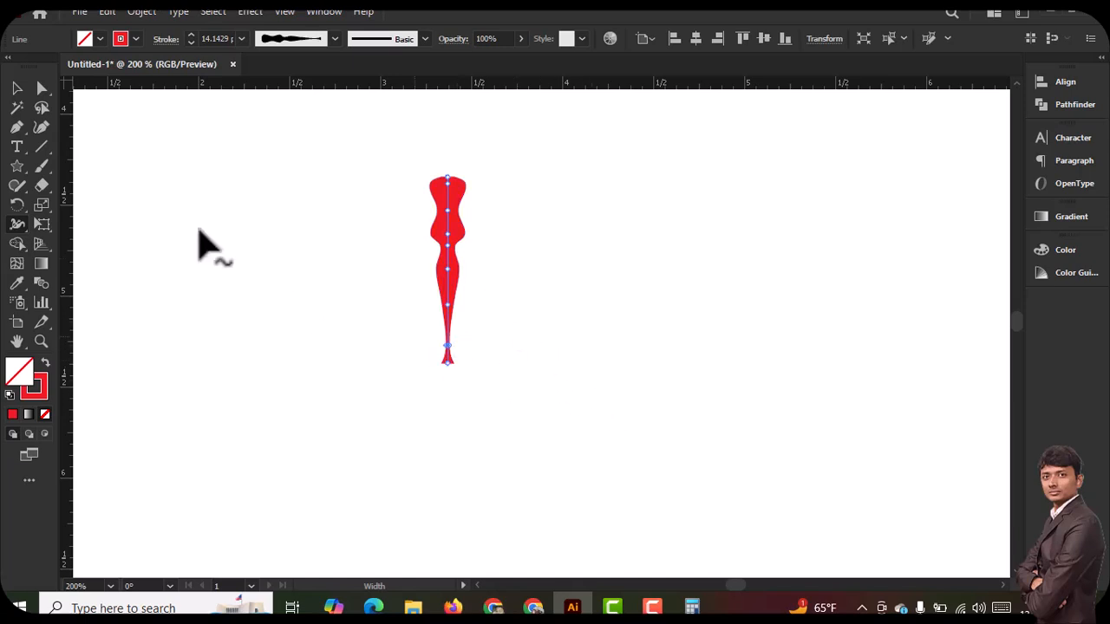
Create a copy of the red width-shaped line rotated 15° about the anchor point at its lower end
left_click(17, 204)
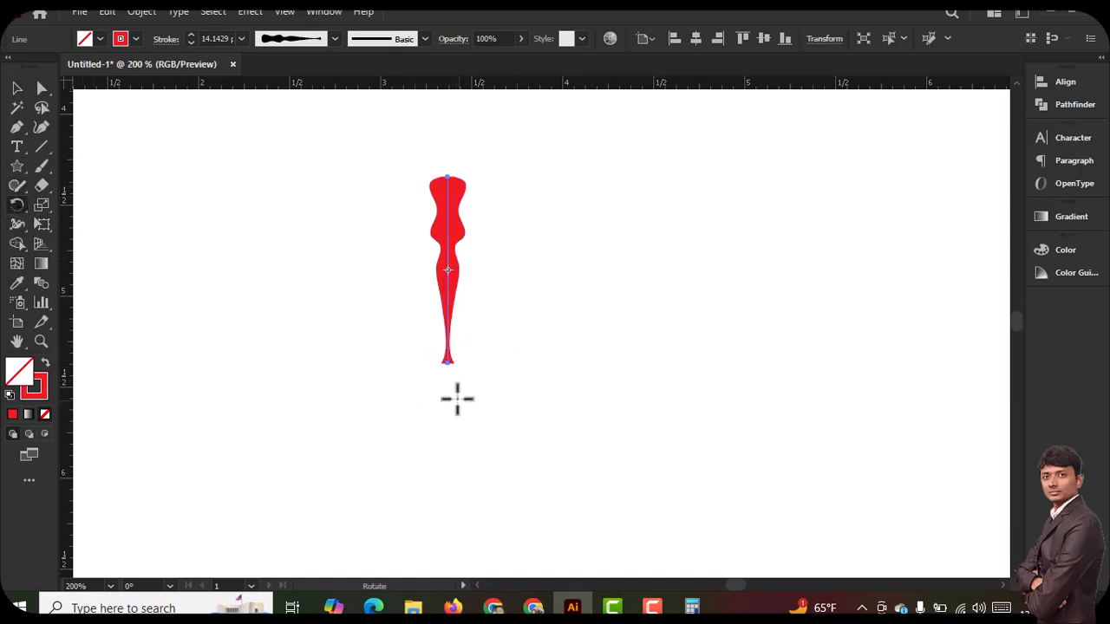
left_click(447, 363, "alt")
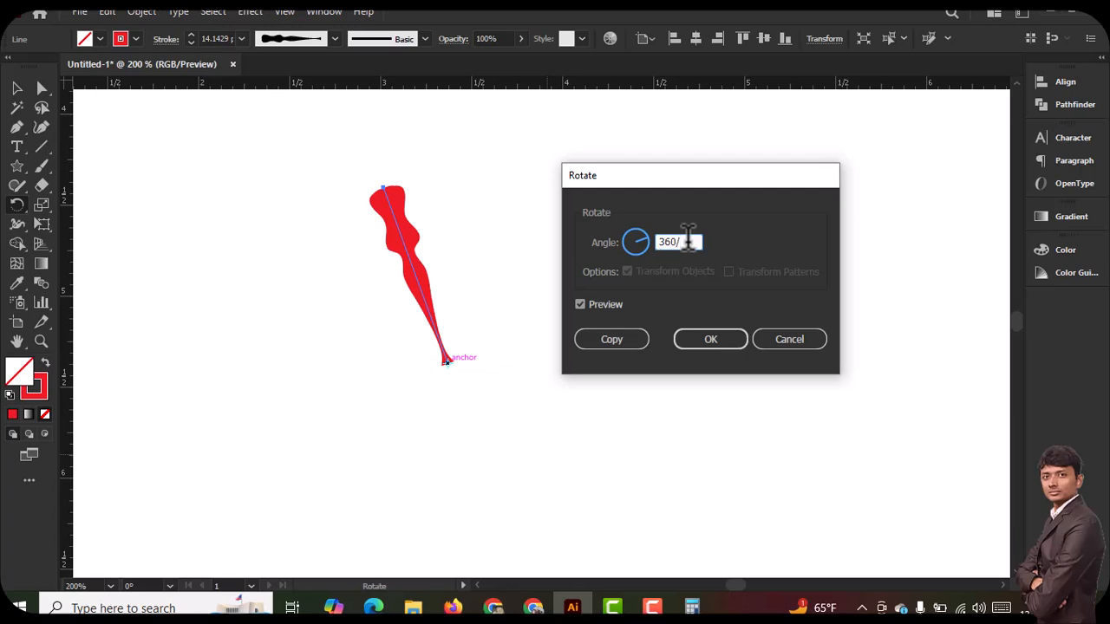
left_click(611, 341)
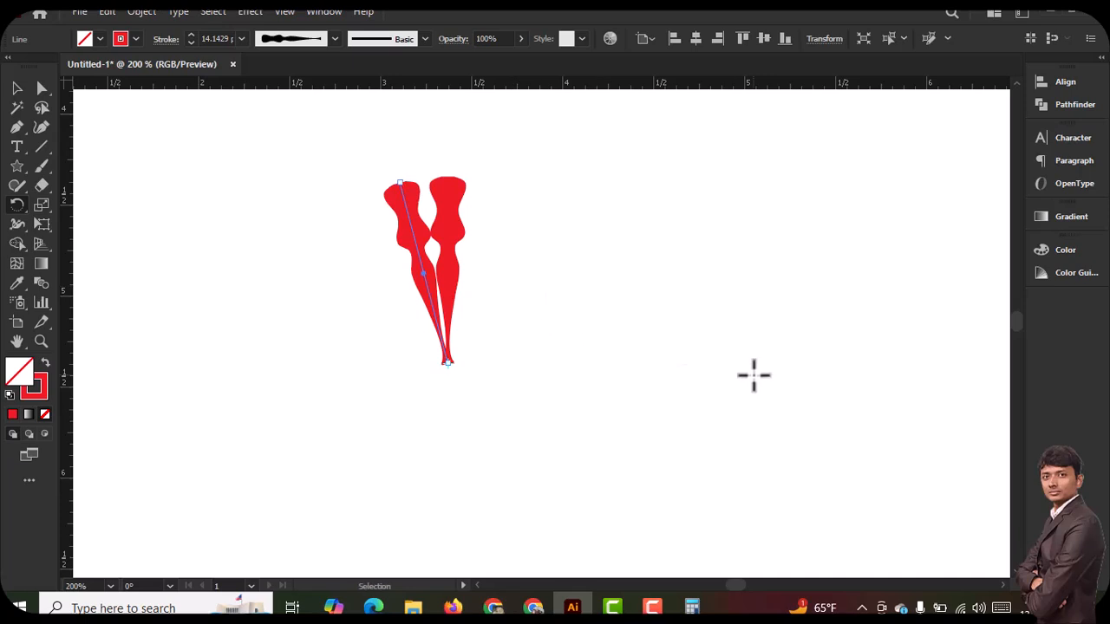
Repeat the rotated copy until 24 evenly spaced red spokes complete the full circle
key("ctrl+d")
key("ctrl+d")
key("ctrl+d")
key("ctrl+d")
key("ctrl+d")
key("ctrl+d")
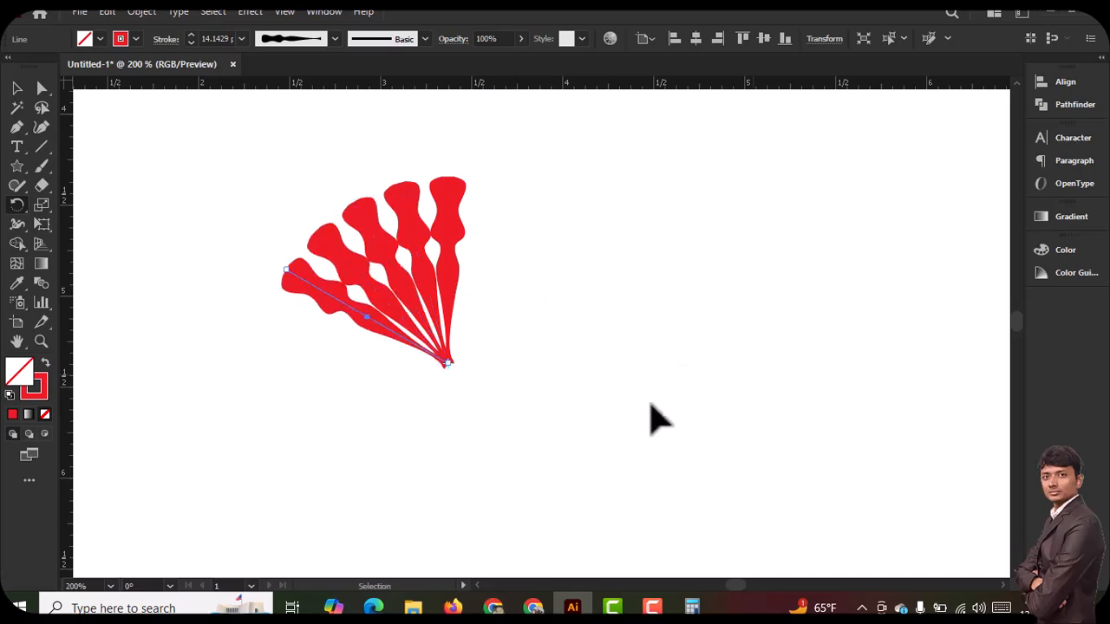
key("ctrl+d")
key("ctrl+d")
key("ctrl+d")
key("ctrl+d")
key("ctrl+d")
key("ctrl+d")
key("ctrl+d")
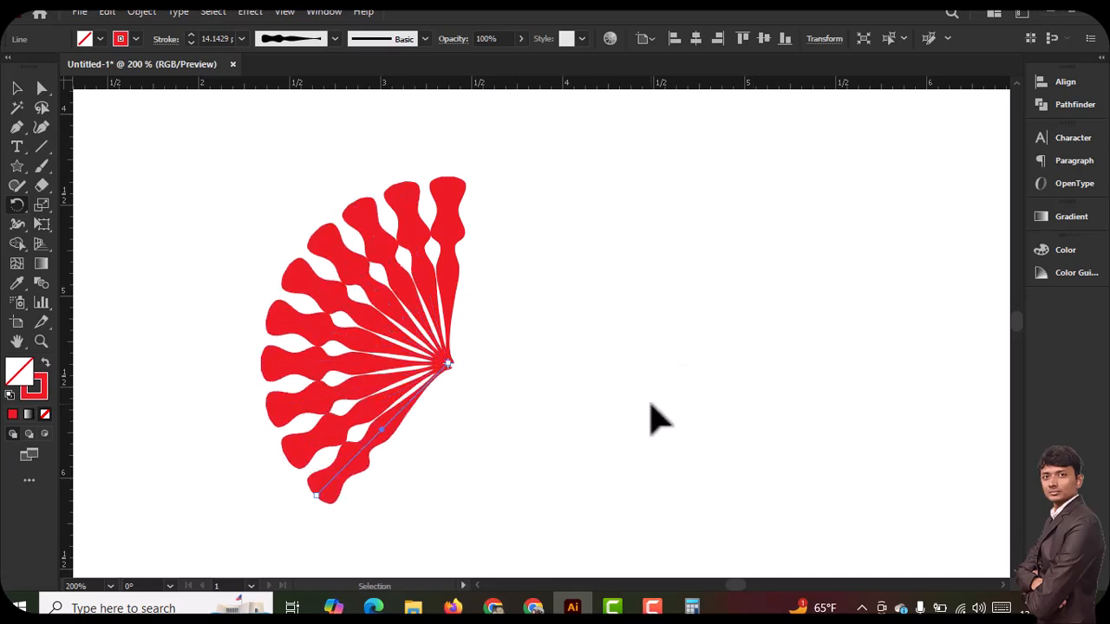
key("ctrl+d")
key("ctrl+d")
key("ctrl+d")
key("ctrl+d")
key("ctrl+d")
key("ctrl+d")
key("ctrl+d")
key("ctrl+d")
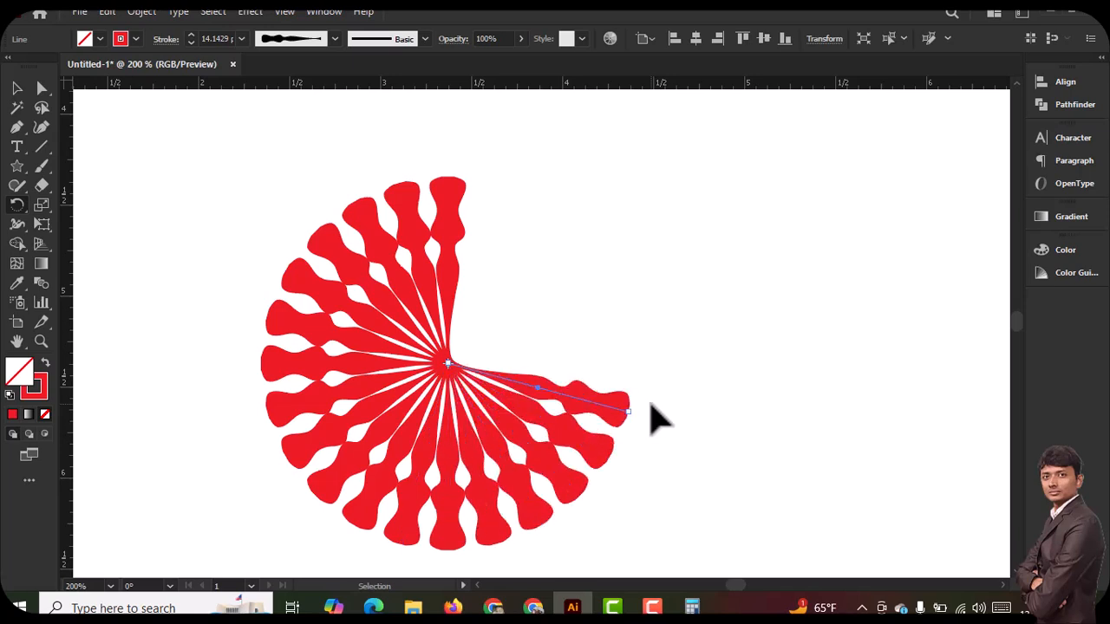
key("ctrl+d")
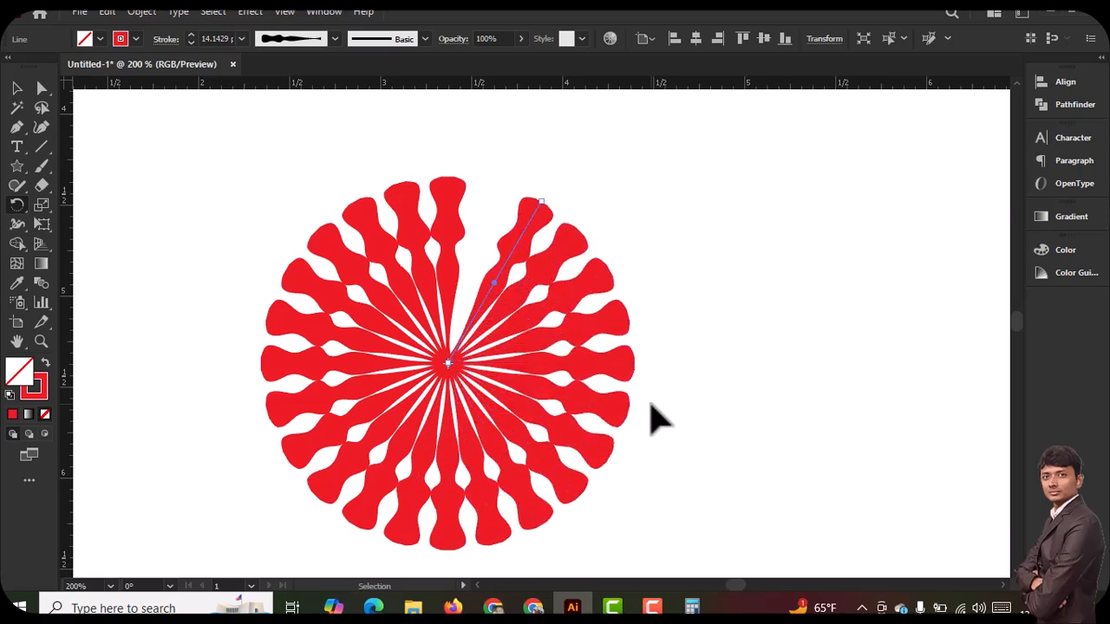
key("ctrl+d")
Select all spokes of the red wheel and expand their appearance so the strokes become filled shapes
left_click(17, 107)
left_click(14, 90)
left_click(215, 218)
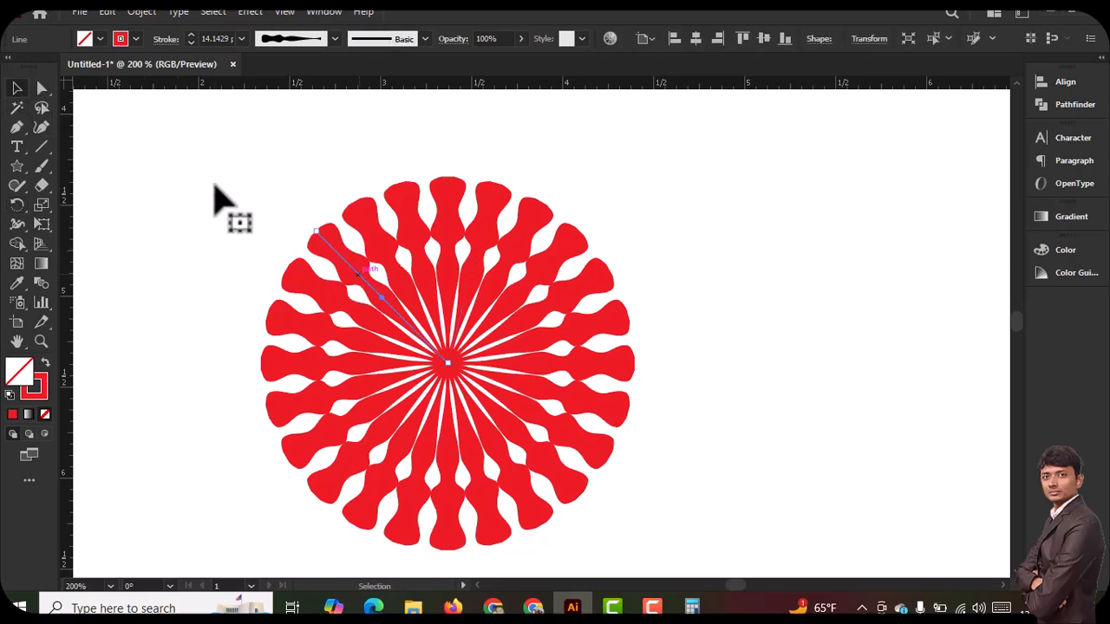
left_click_drag(213, 153, 644, 543)
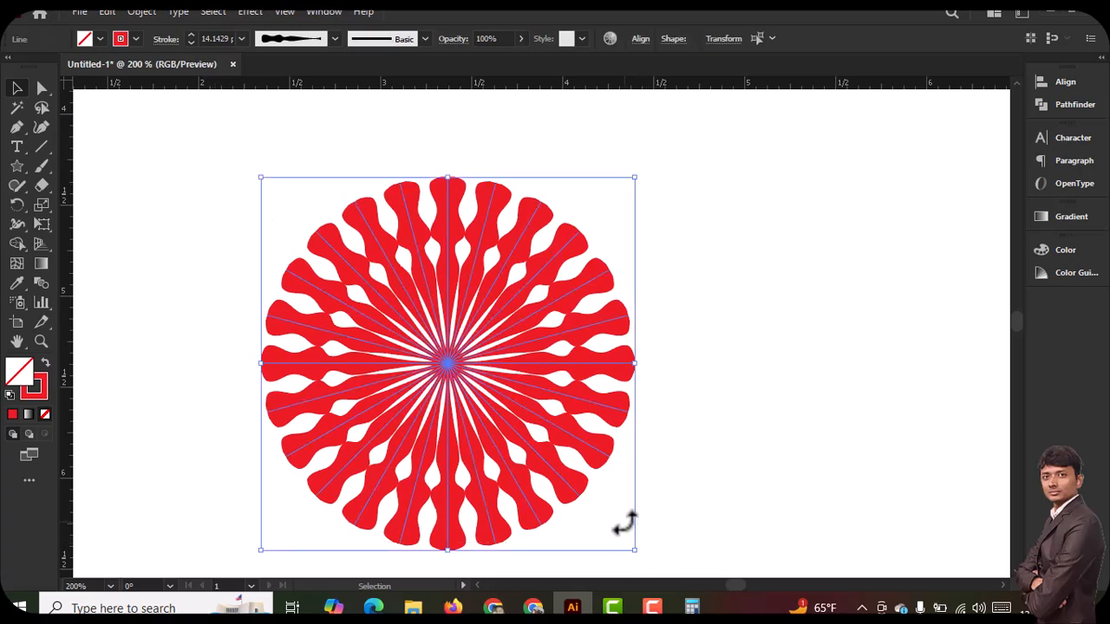
left_click(136, 39)
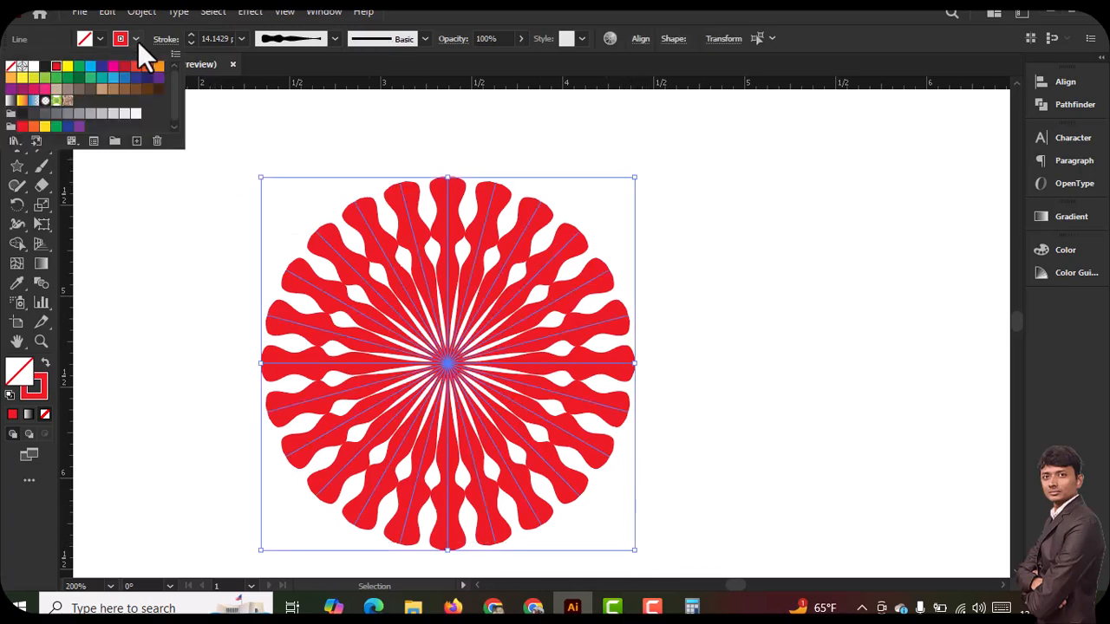
left_click(143, 12)
left_click(220, 236)
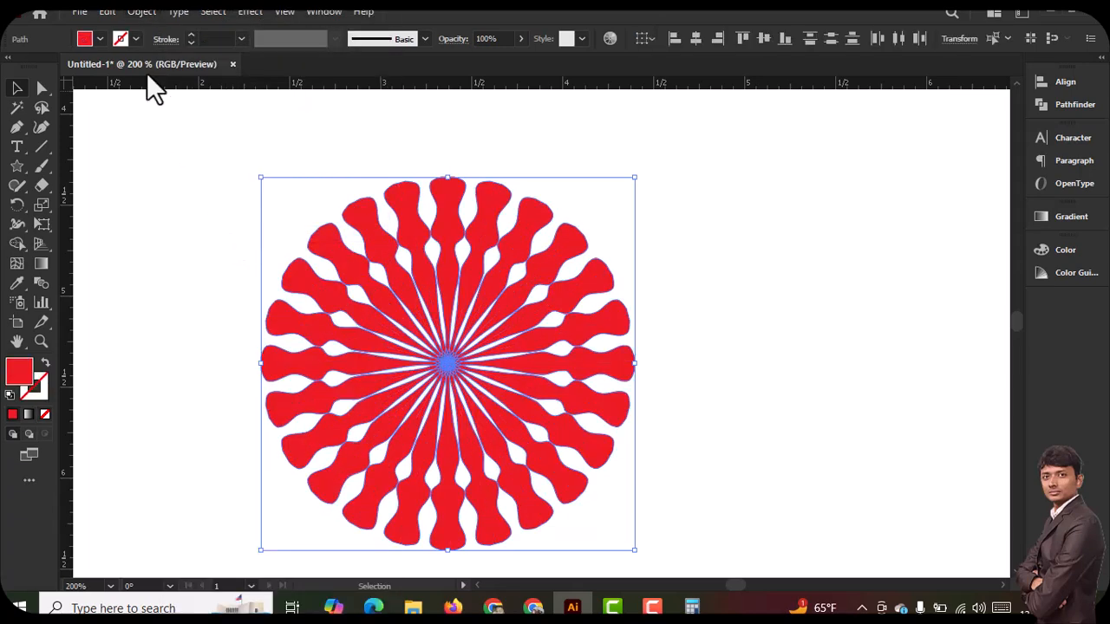
left_click(142, 12)
left_click(205, 217)
left_click(188, 214)
Fill the topmost spoke and the second spoke clockwise from it with yellow
left_click(452, 202)
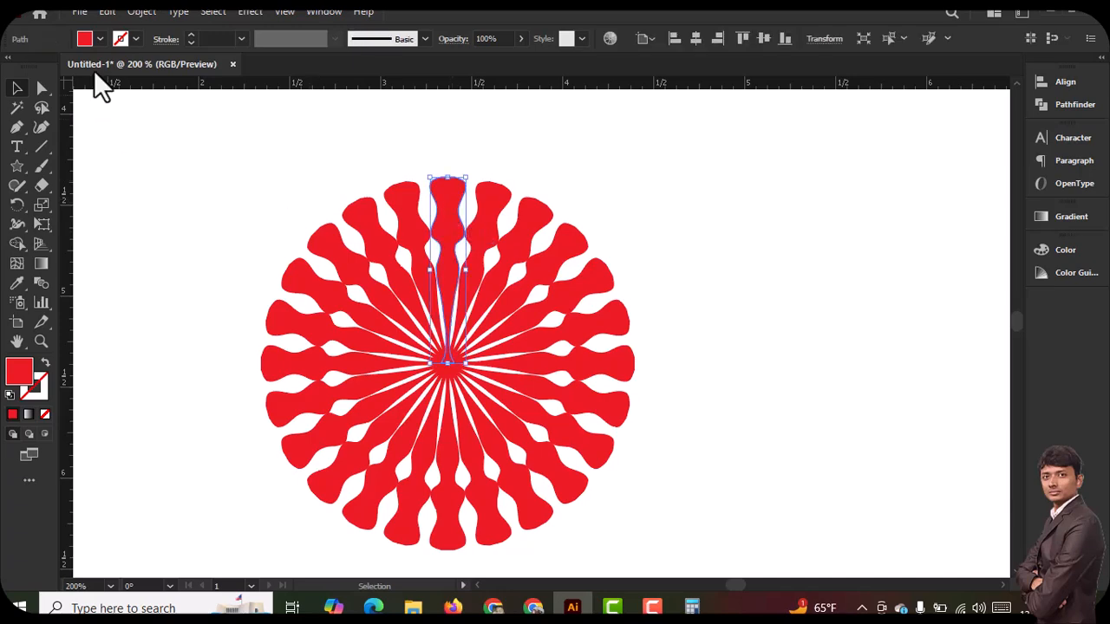
left_click(99, 39)
left_click(68, 66)
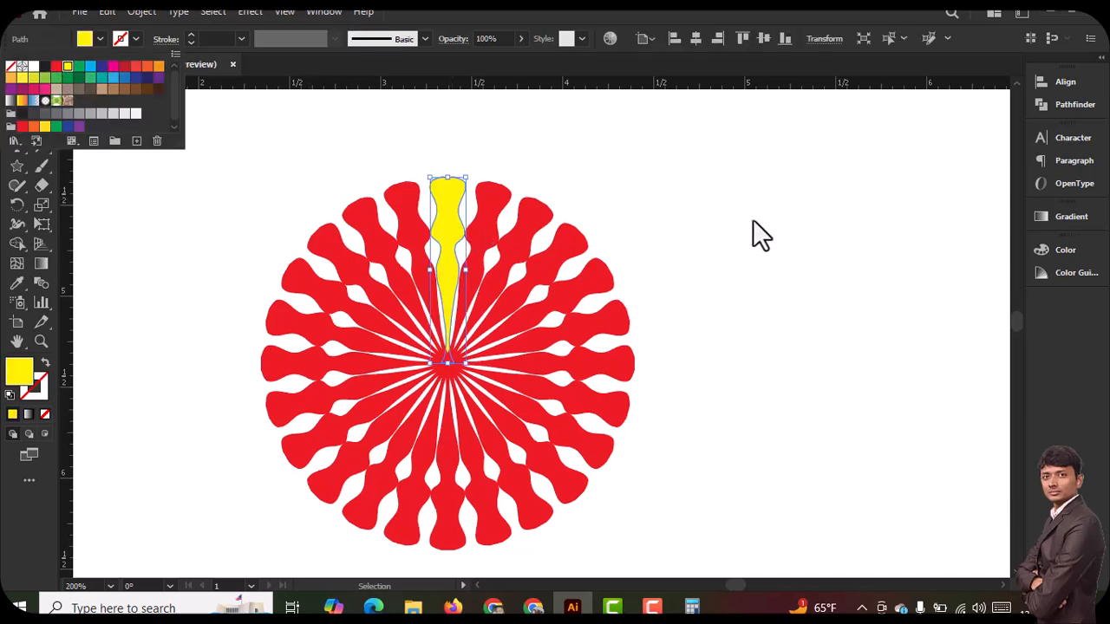
left_click(520, 245)
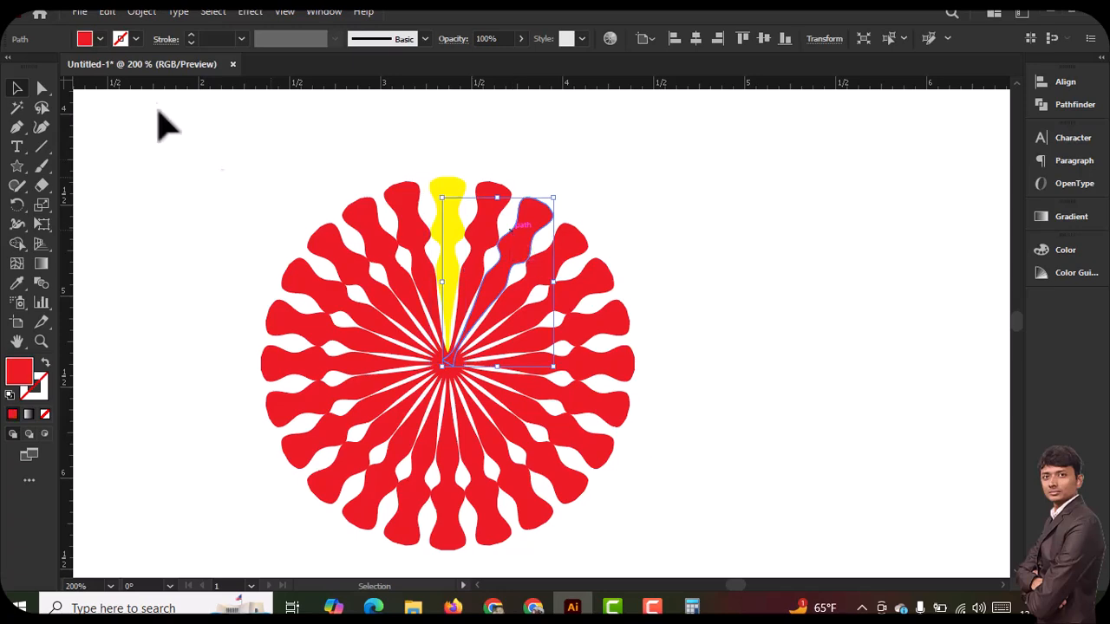
left_click(100, 40)
left_click(67, 66)
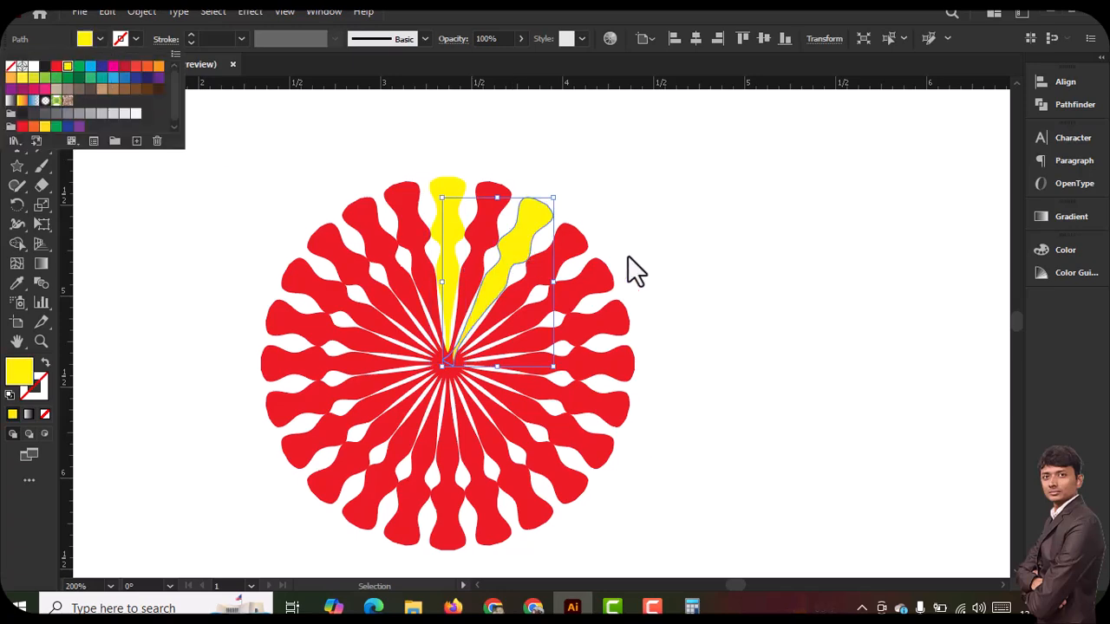
left_click(712, 280)
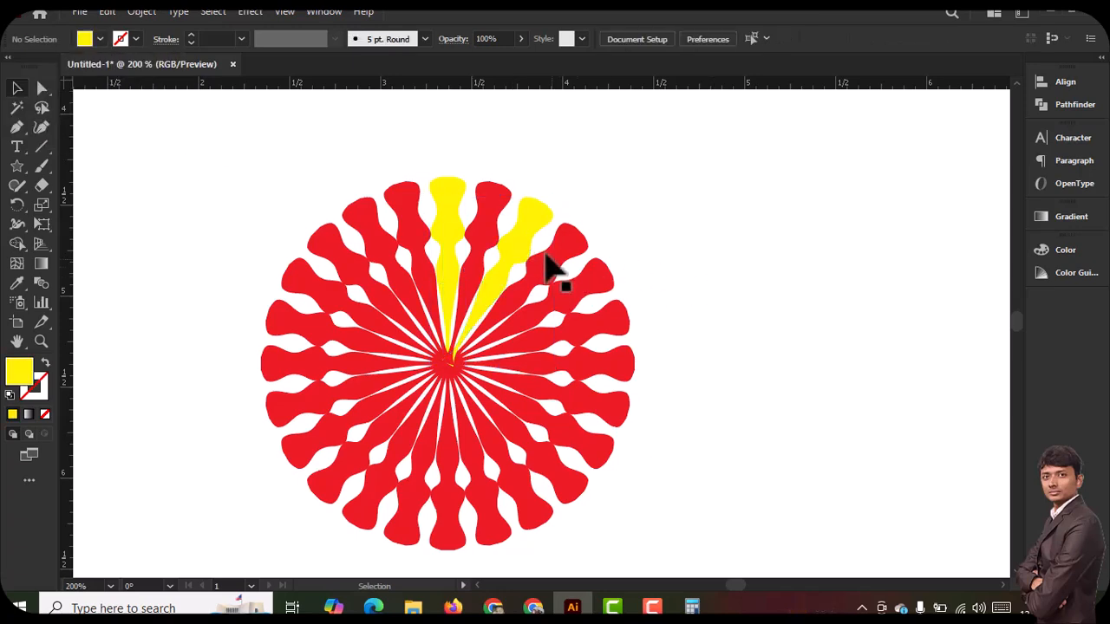
Select ten more spokes around the wheel, mostly every other one, fill them with yellow and deselect them
left_click(592, 304)
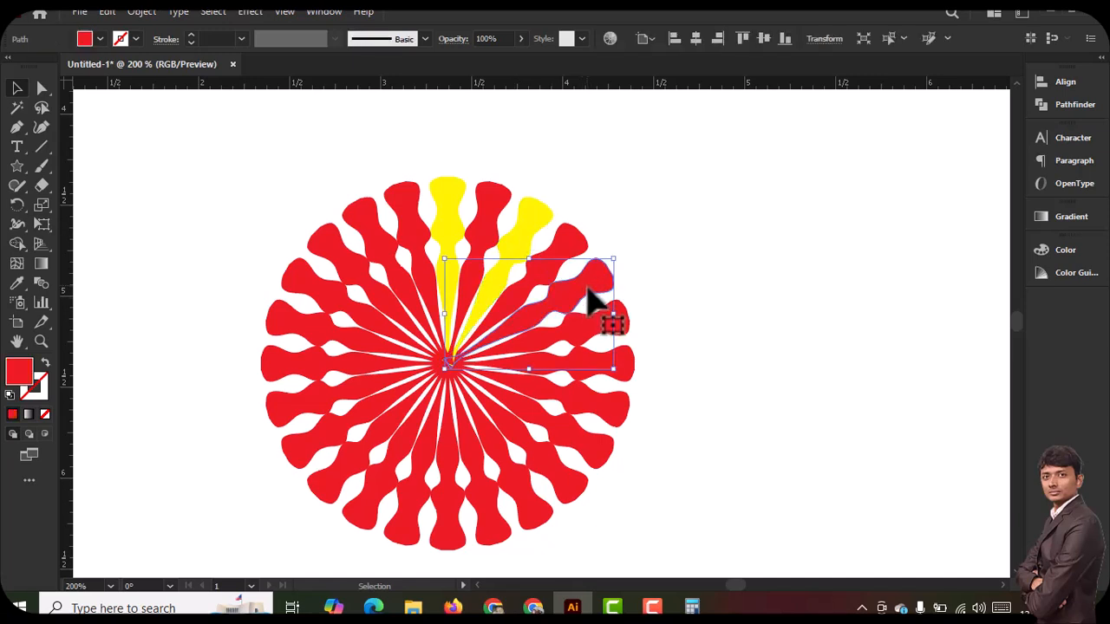
left_click(595, 329, "shift")
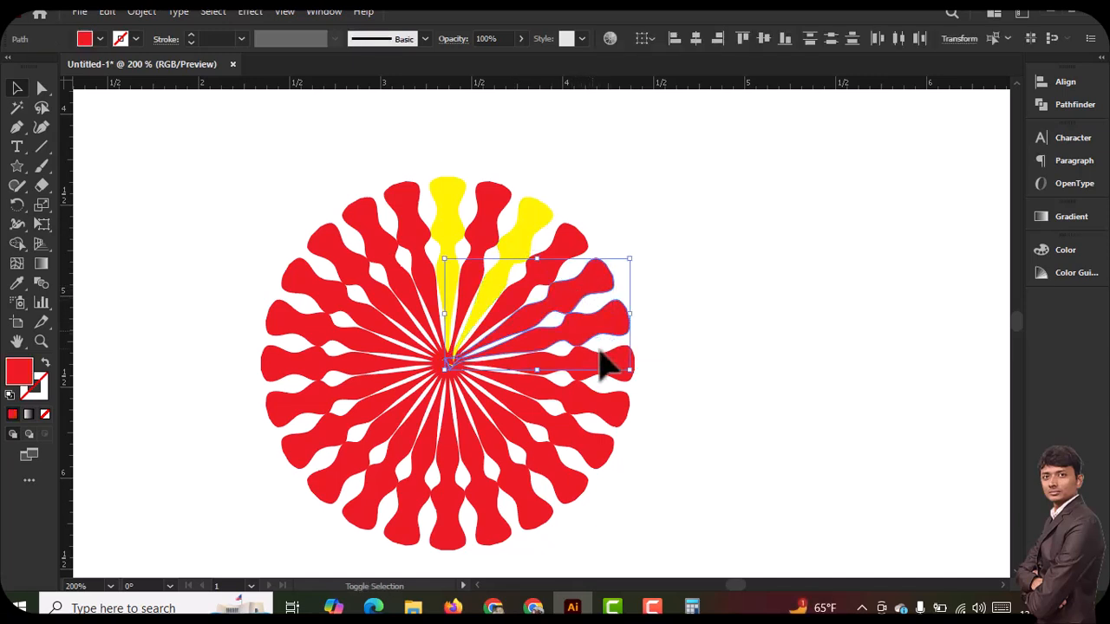
left_click(601, 405, "shift")
left_click(531, 508, "shift")
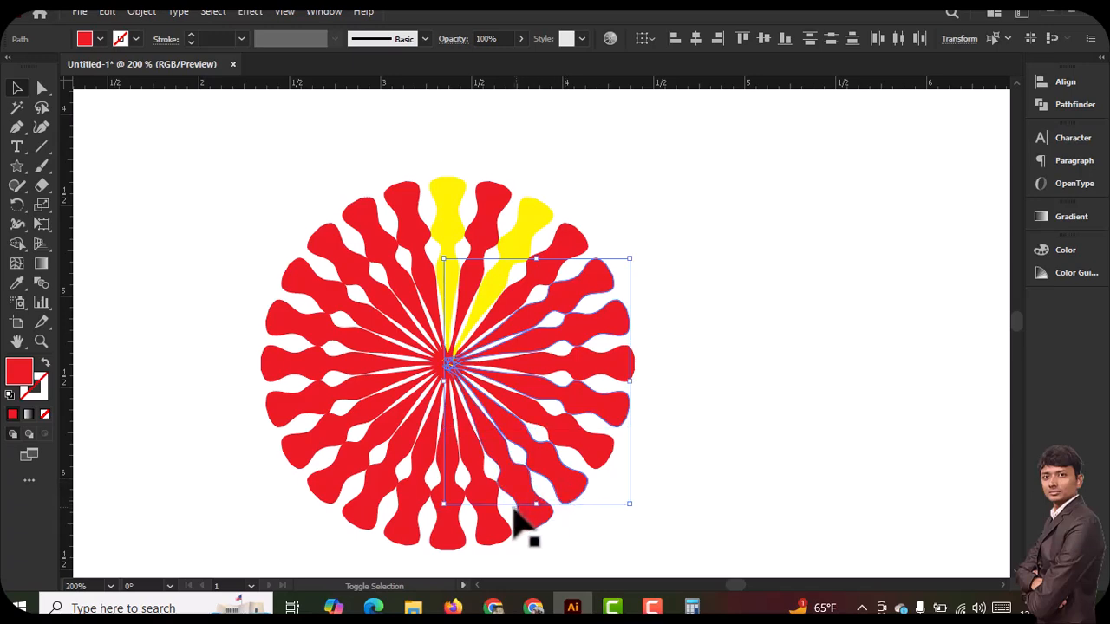
left_click(491, 530, "shift")
left_click(397, 519, "shift")
left_click(331, 484, "shift")
left_click(294, 405, "shift")
left_click(293, 317, "shift")
left_click(334, 246, "shift")
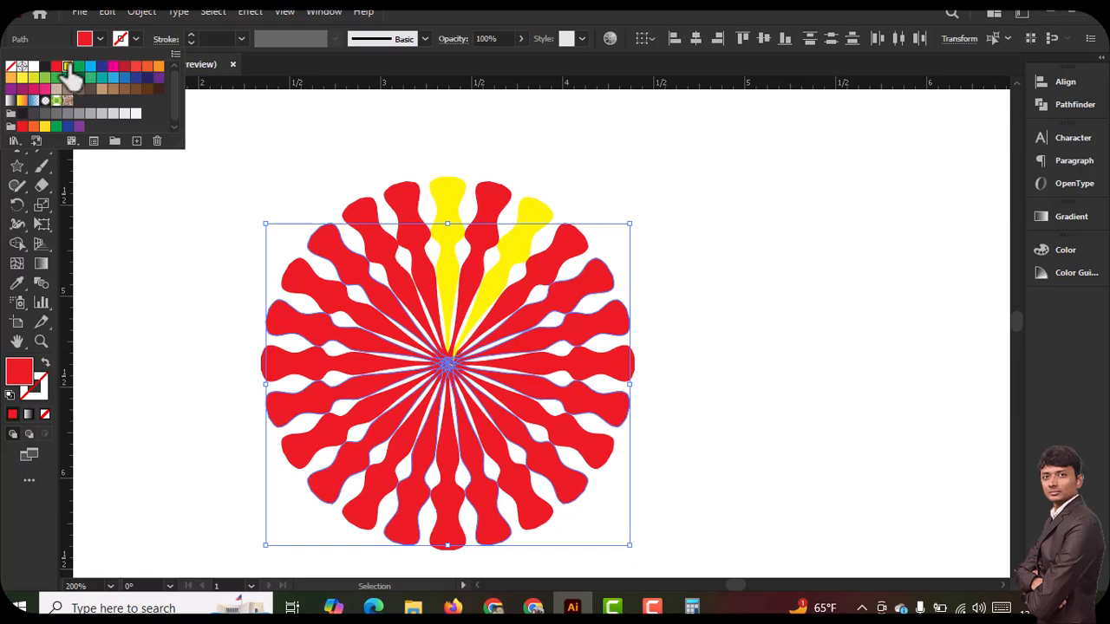
left_click(67, 67)
left_click(750, 379)
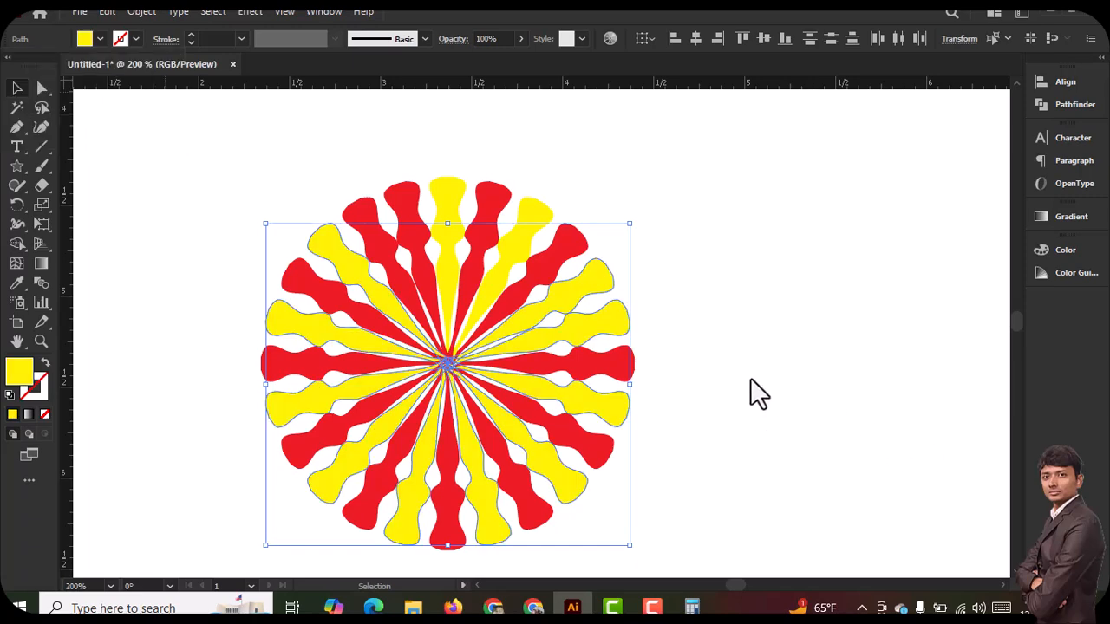
left_click(749, 378)
Select all yellow spokes at once by their matching fill with the Magic Wand, recolour them light blue and deselect
left_click(15, 107)
left_click(330, 238)
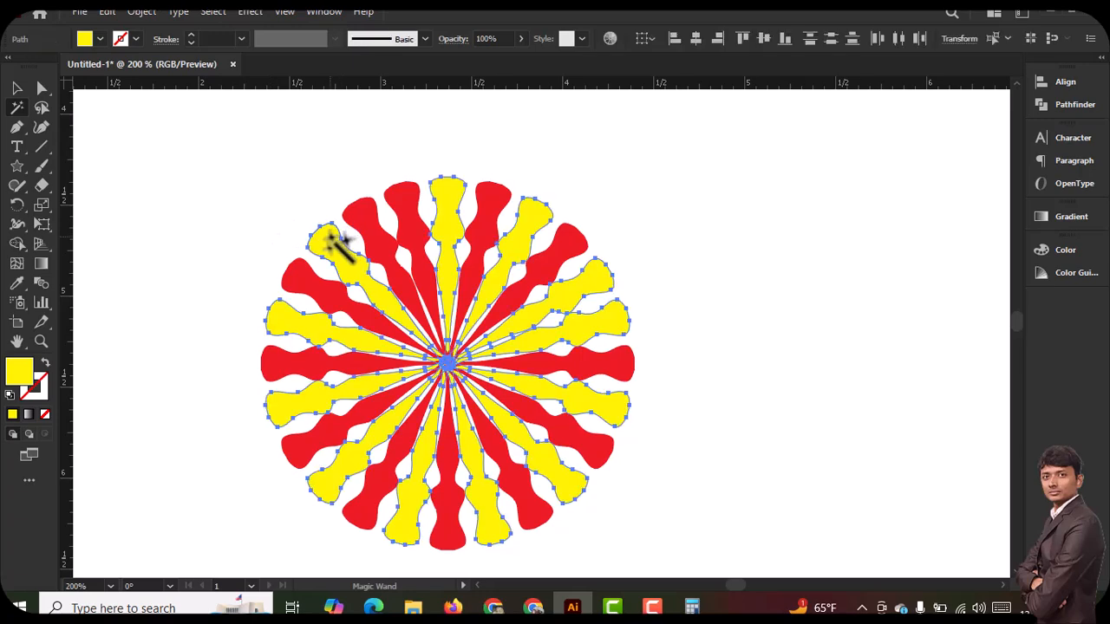
left_click(101, 38)
left_click(90, 65)
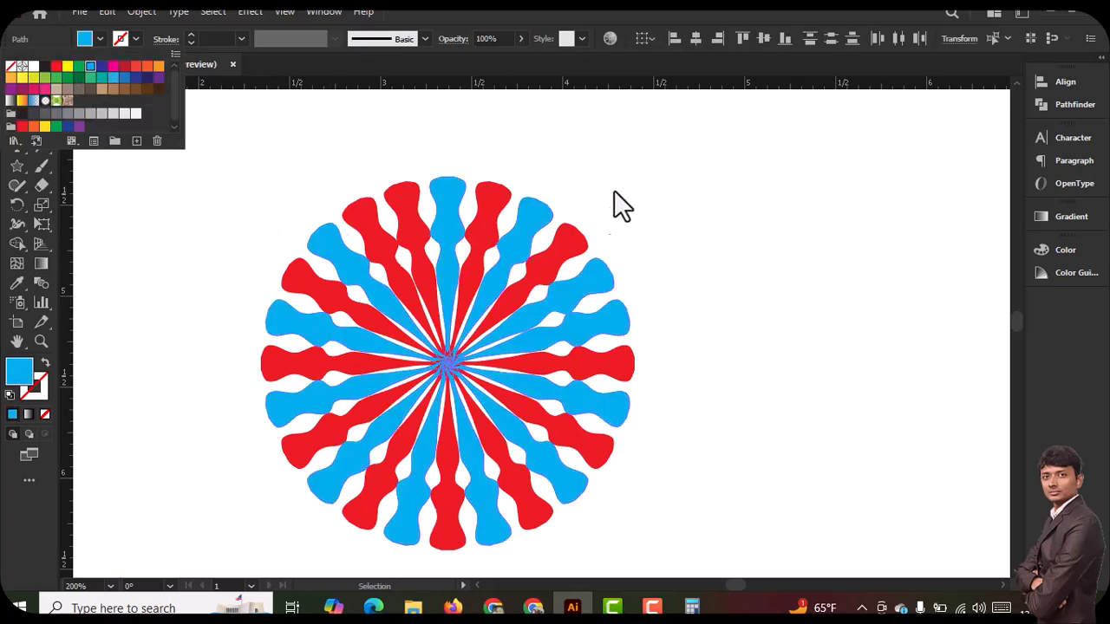
left_click(16, 88)
left_click(252, 243)
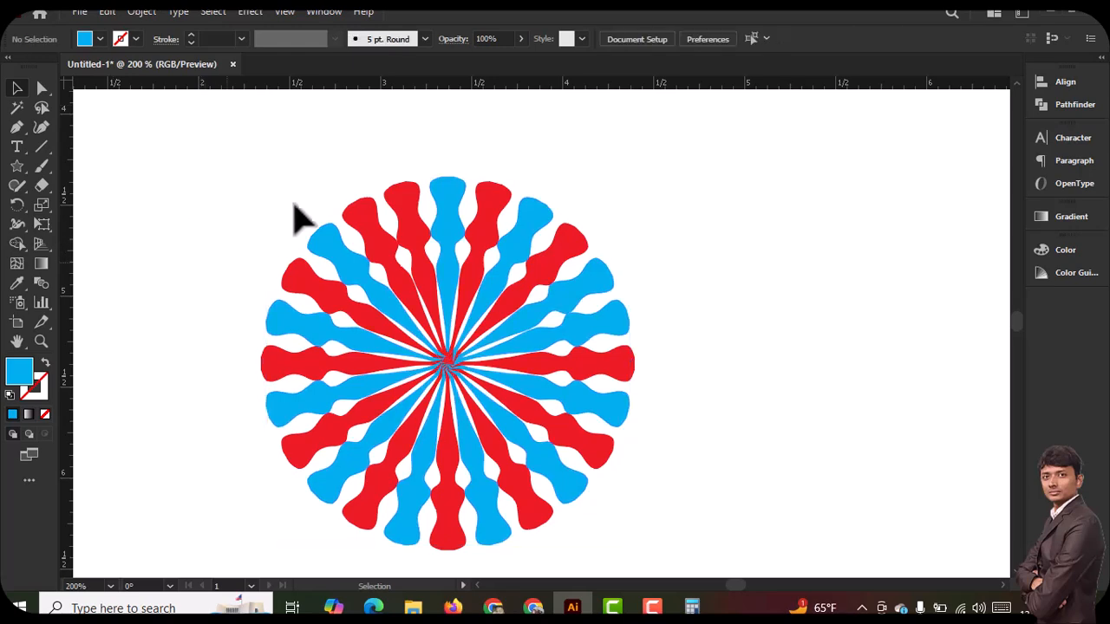
Draw a circle about 2.3 in in diameter from the wheel's centre outward, enclosing all the spokes
scroll(460, 406, "down", 2)
scroll(425, 358, "up", 1)
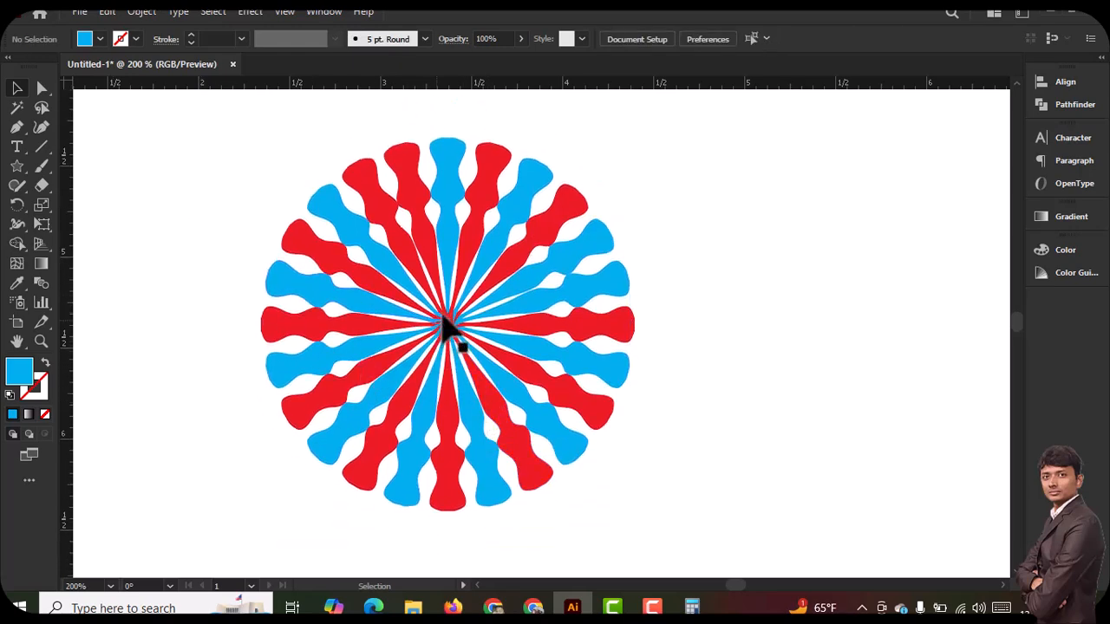
left_click(17, 166)
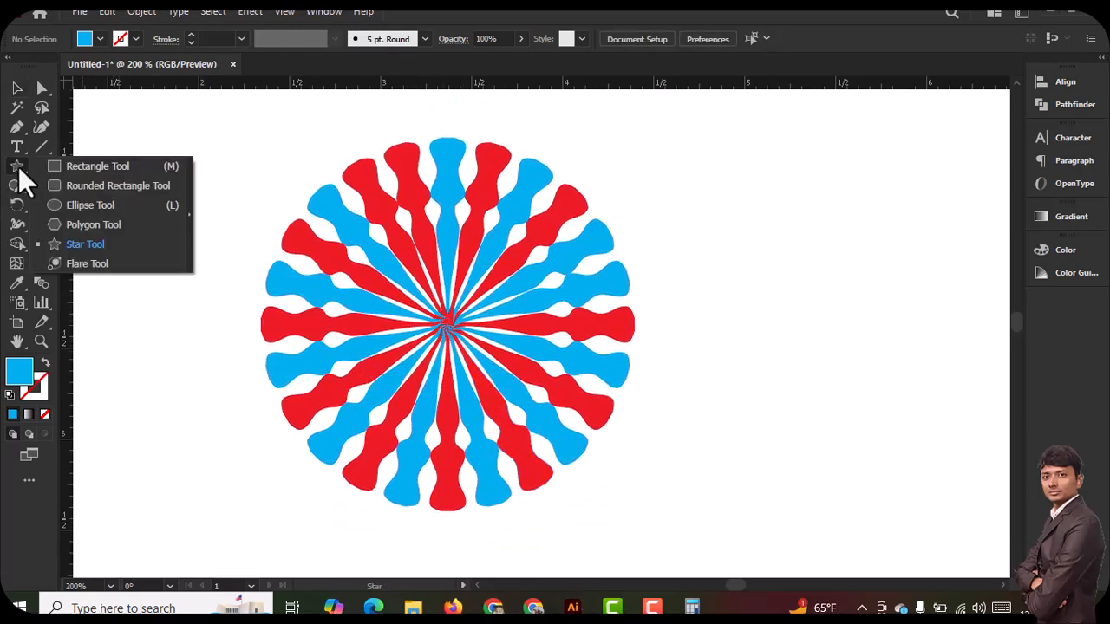
left_click(88, 206)
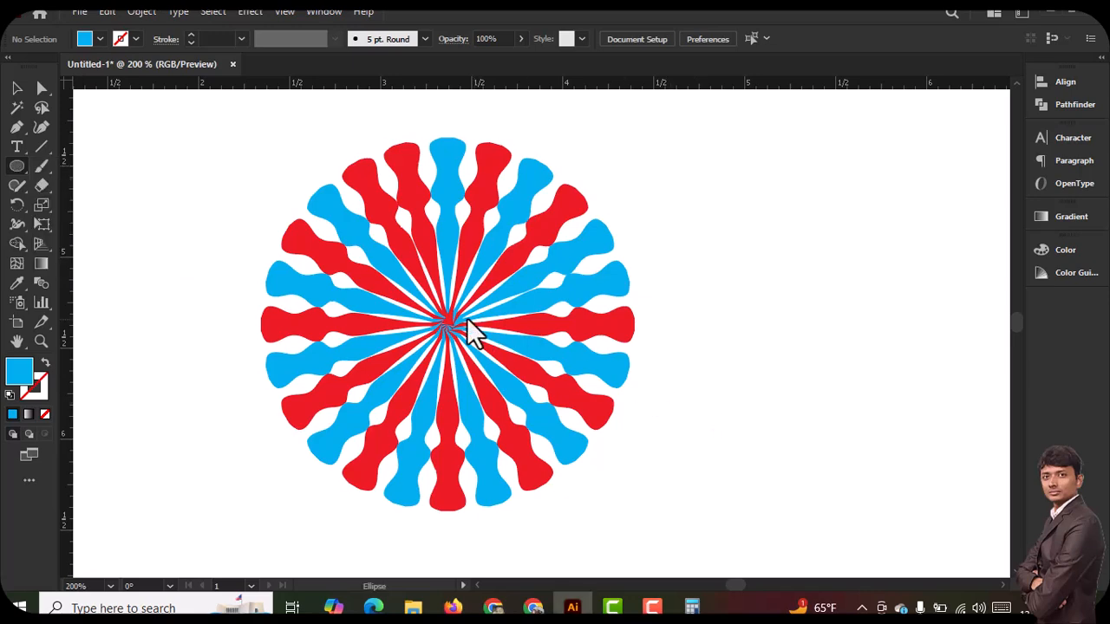
left_click_drag(447, 321, 357, 118)
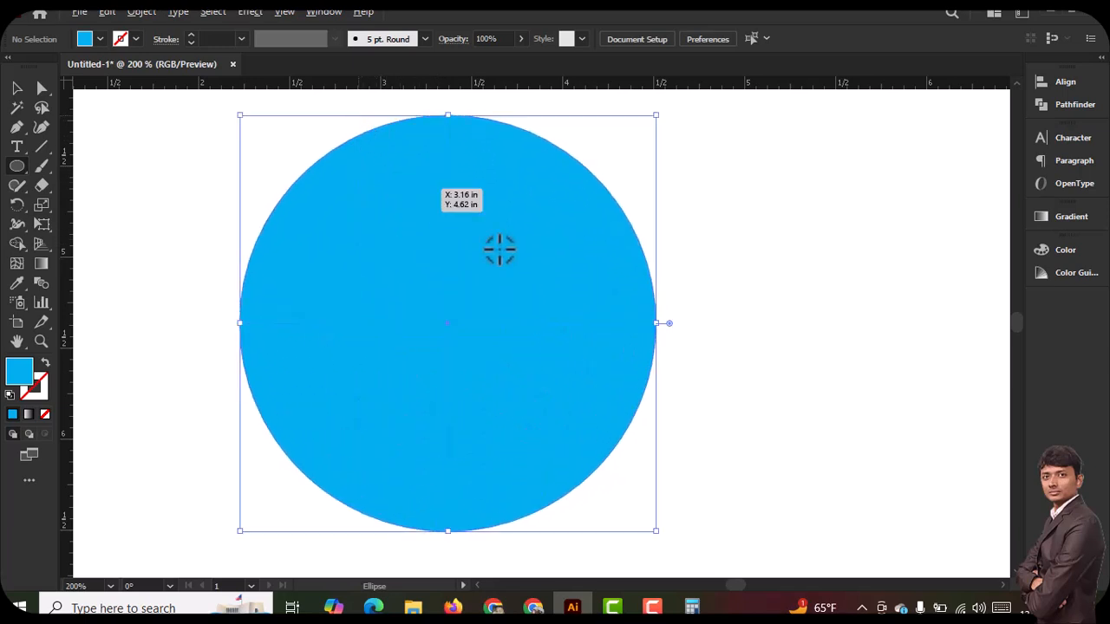
Remove the circle's fill and give it a red 1 pt stroke
left_click(100, 39)
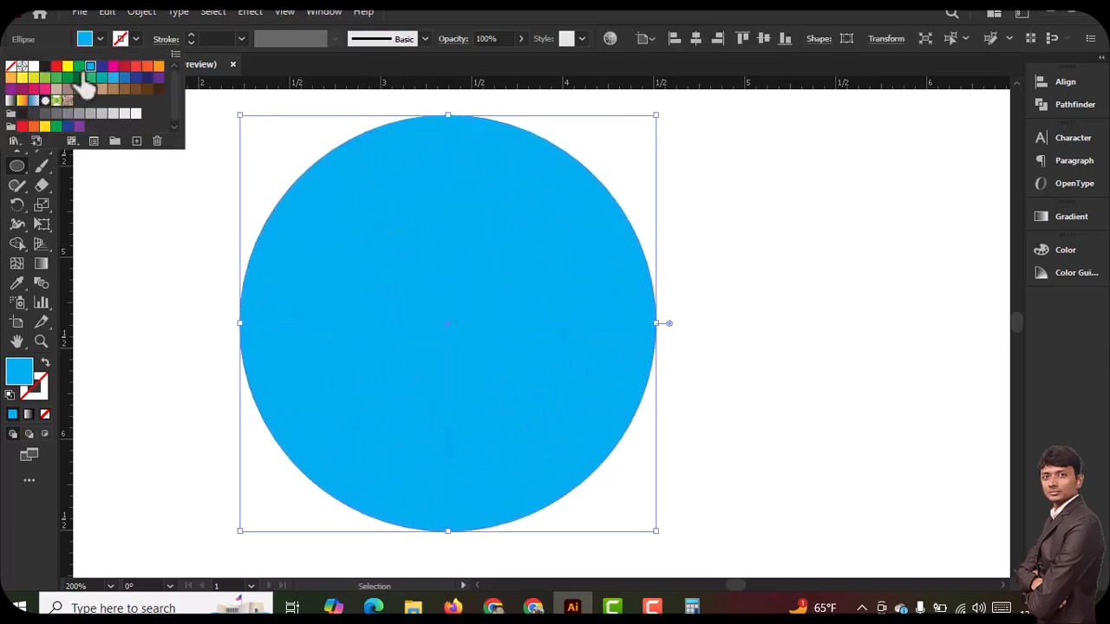
left_click(11, 65)
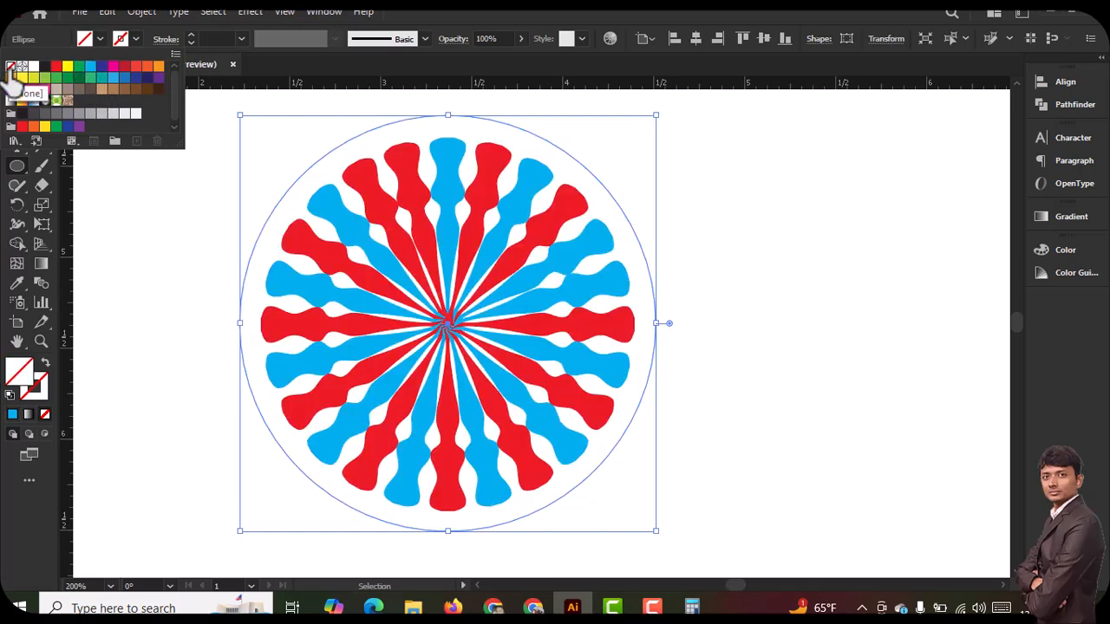
left_click(214, 37)
key("Up")
key("Up")
key("Up")
key("Up")
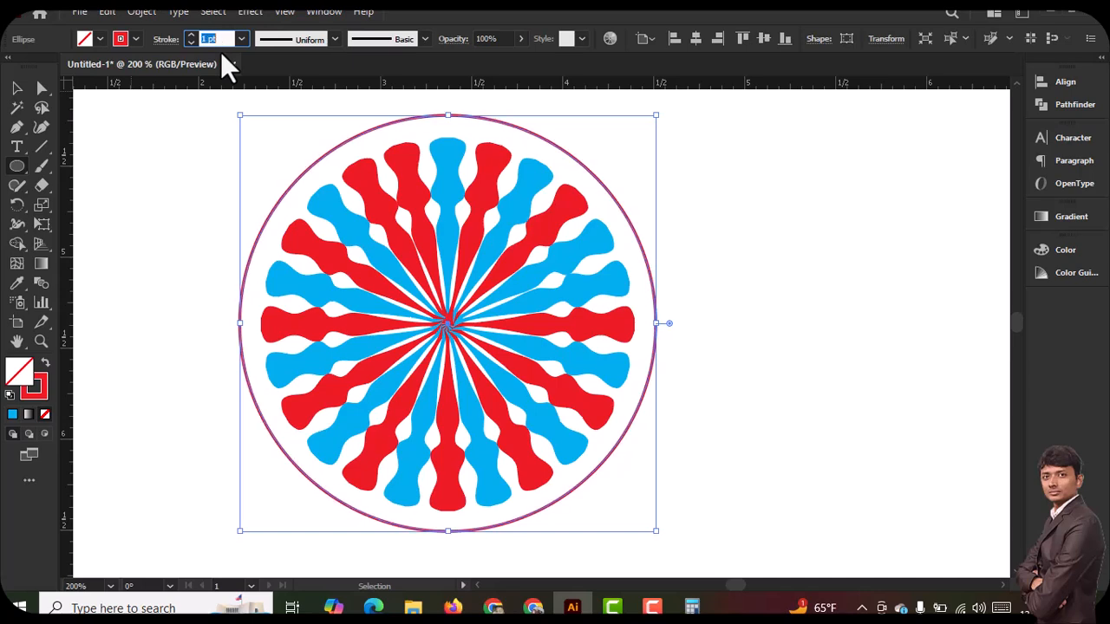
key("Up")
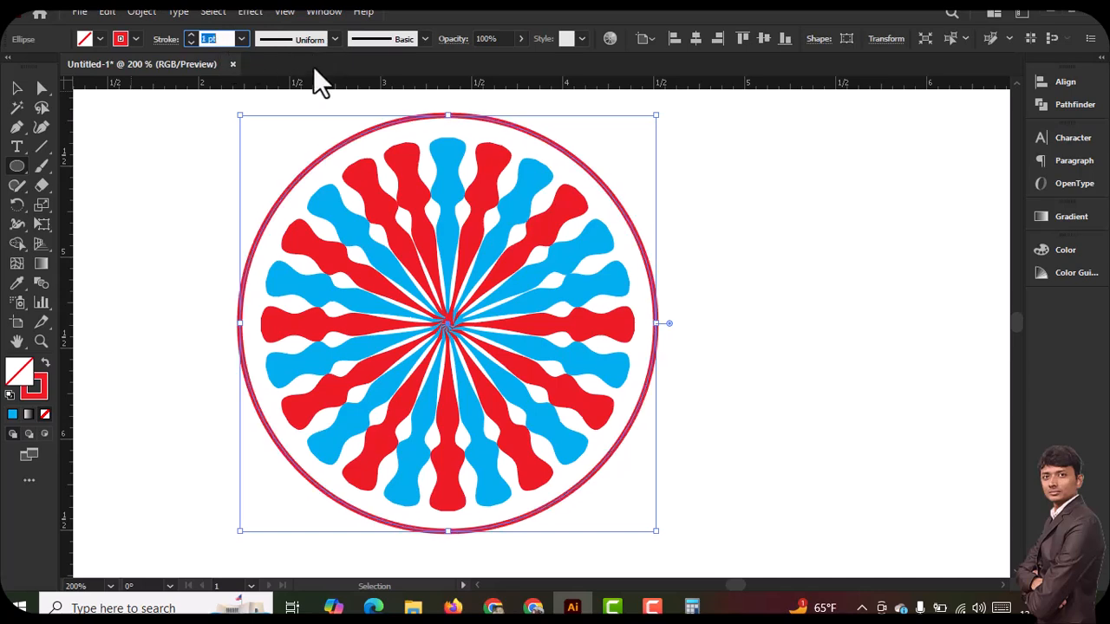
key("Down")
Scale the red circle down about its centre to roughly 2.2 in so it closely surrounds the spokes
left_click(16, 87)
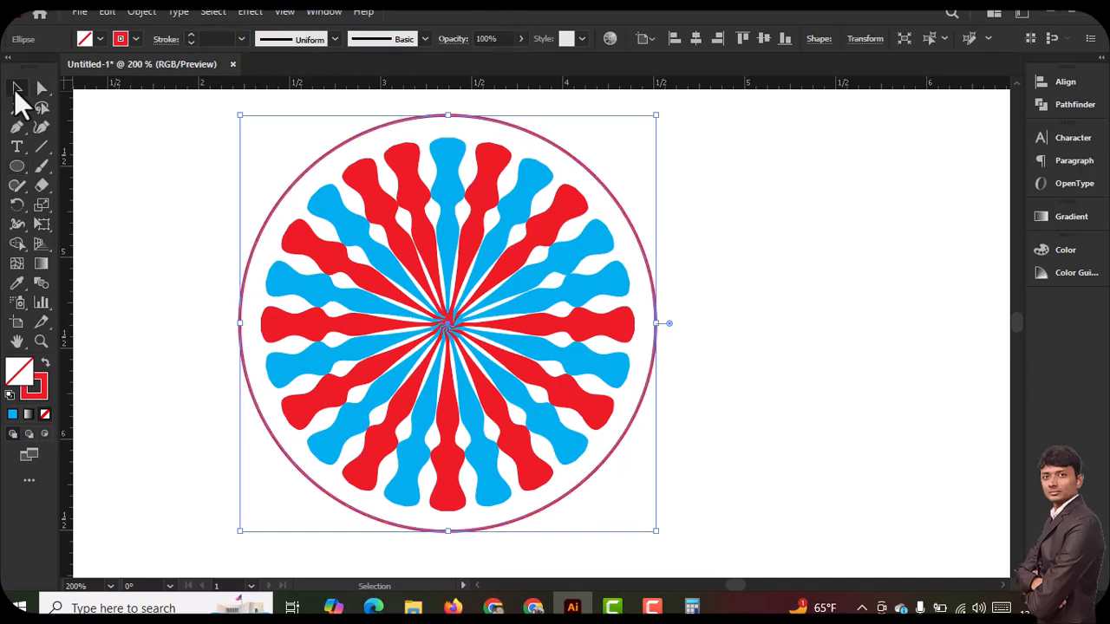
left_click_drag(240, 117, 249, 122)
left_click(735, 371)
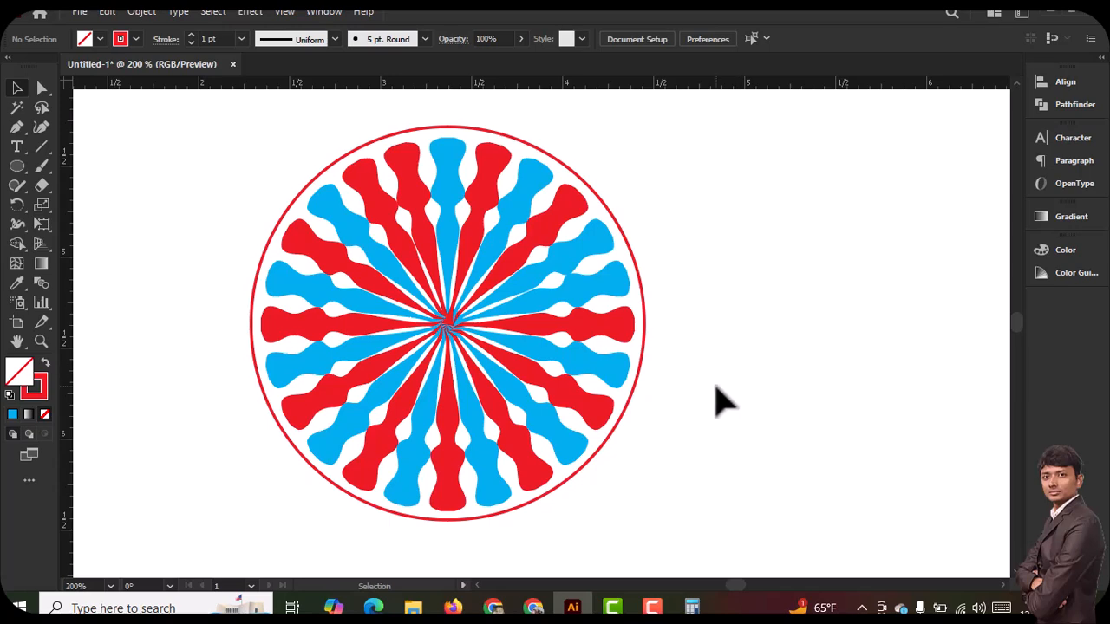
left_click(296, 183)
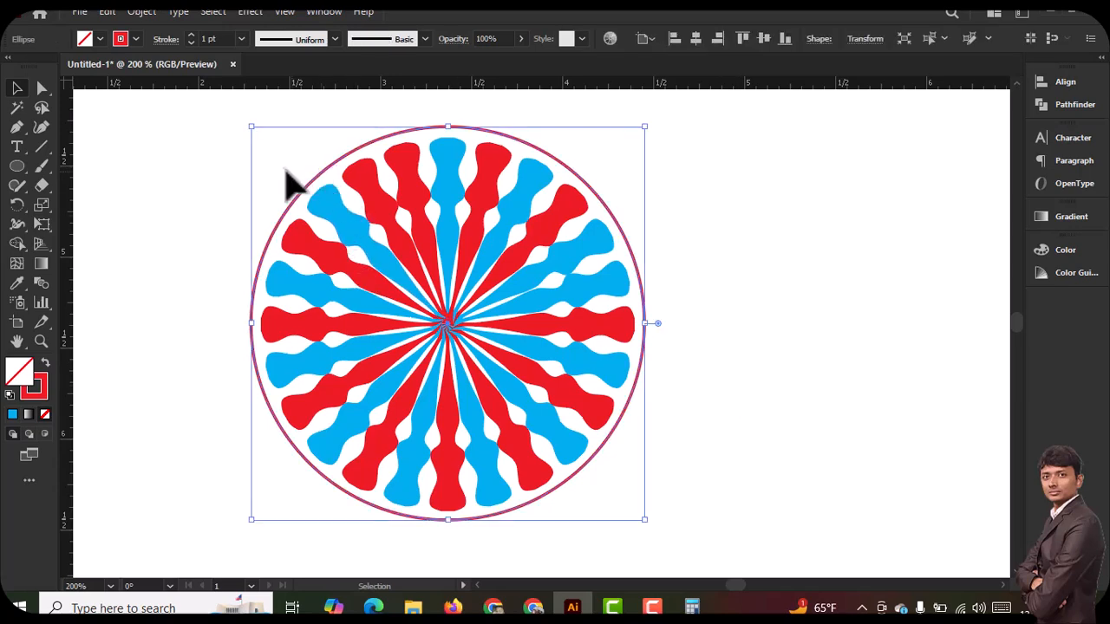
Shrink the red circle slightly more about its centre so it fits tightly around the spokes, and deselect it
left_click_drag(252, 129, 257, 133)
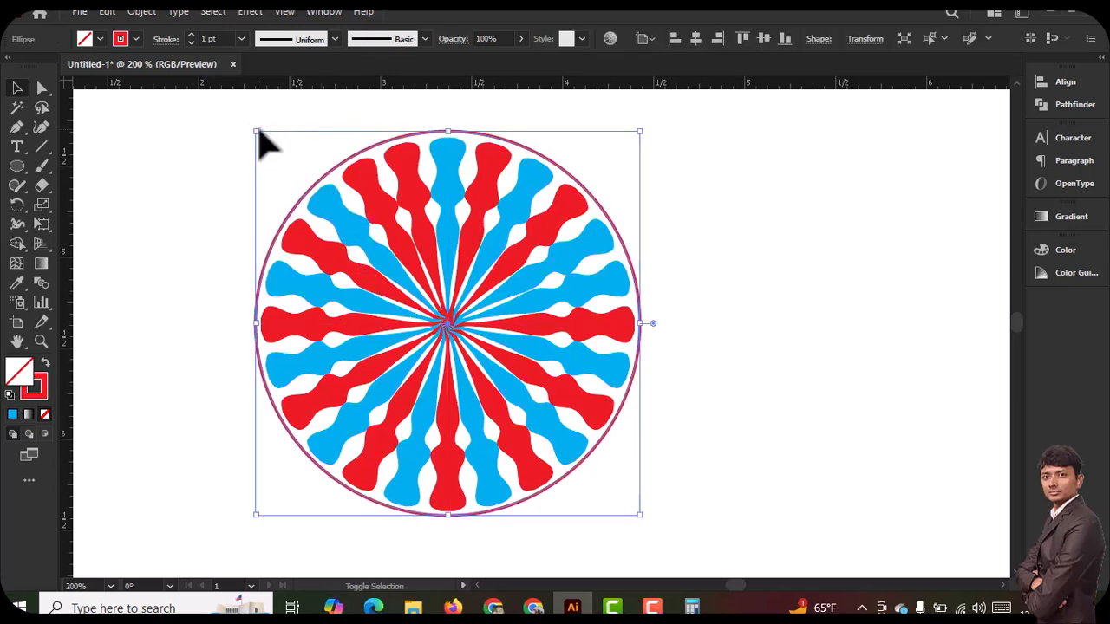
left_click(796, 424)
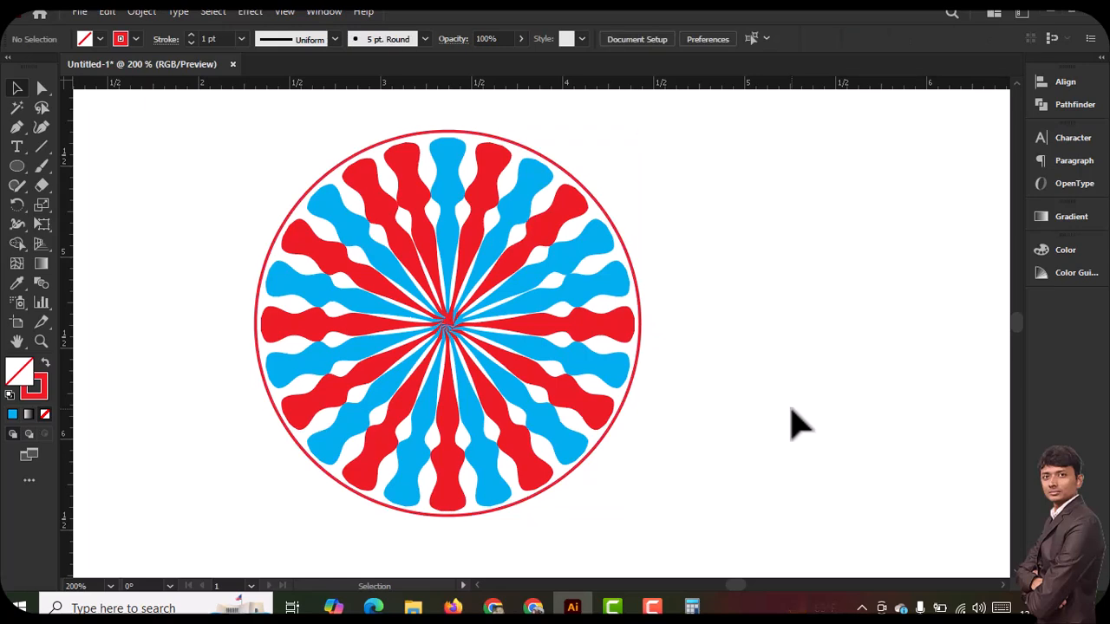
left_click(306, 208)
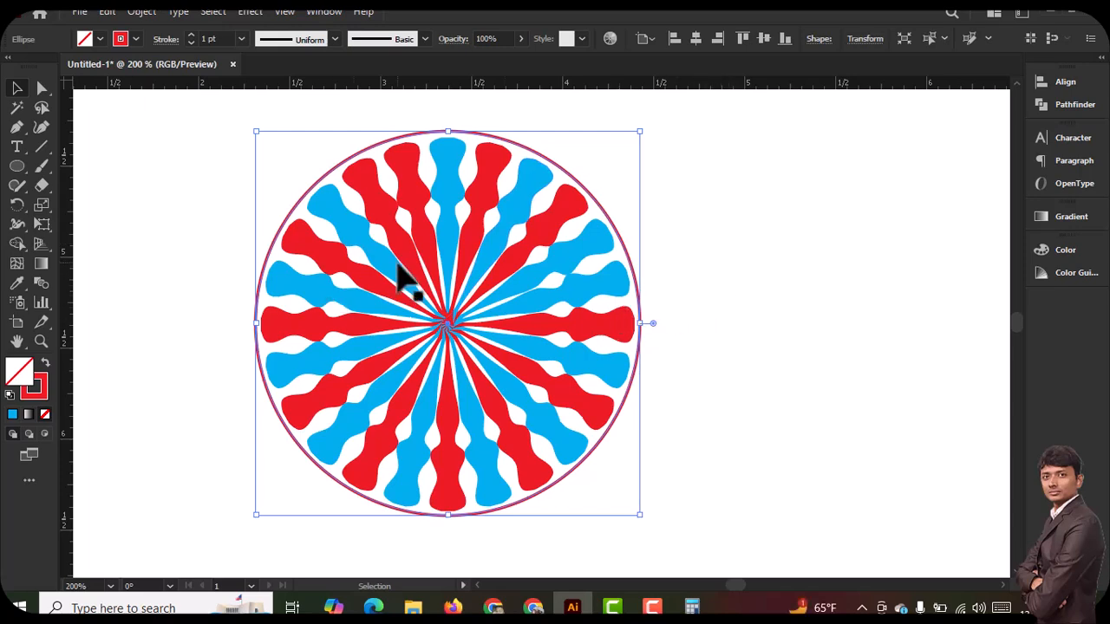
left_click(227, 204)
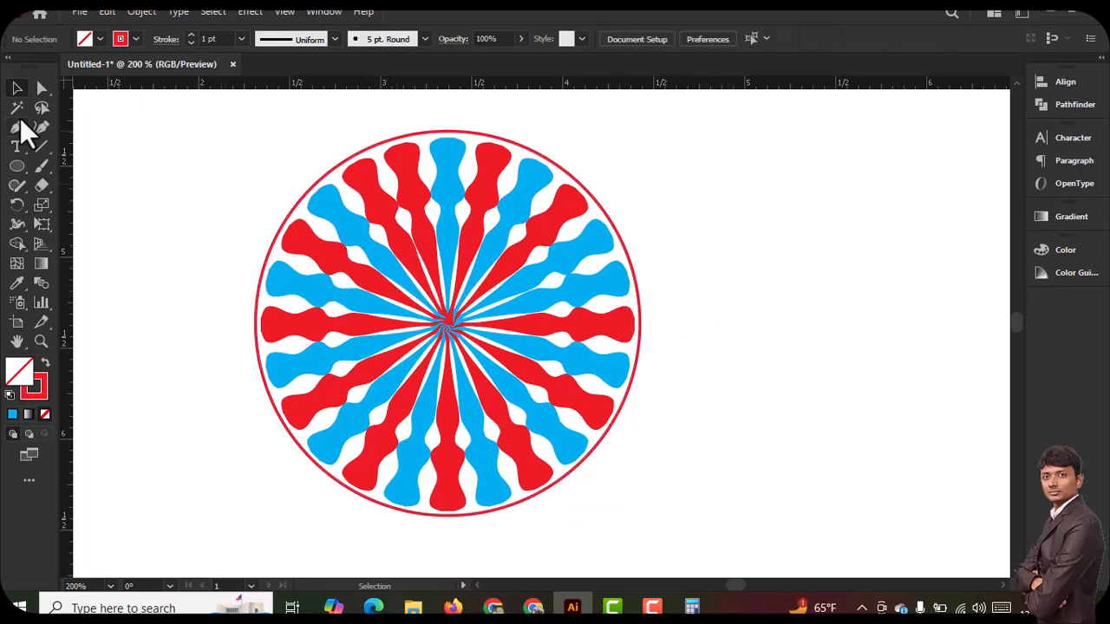
Draw a short vertical line with a red 1 pt stroke just above the top of the red circle
left_click(472, 134, "ctrl")
left_click(525, 335, "ctrl")
left_click(519, 331, "ctrl")
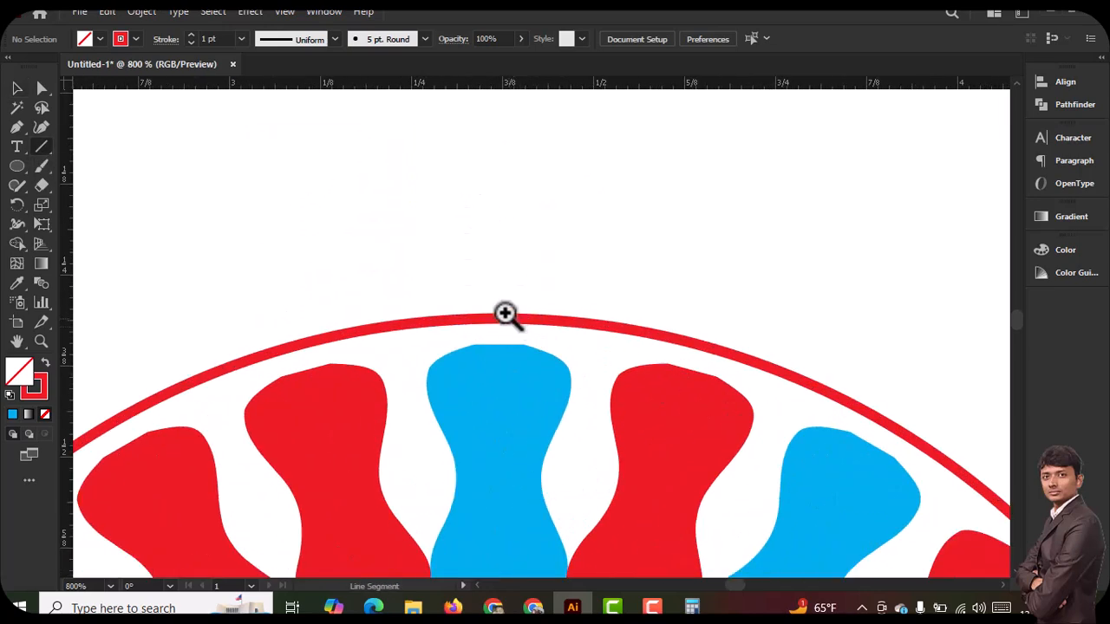
left_click_drag(489, 308, 491, 237)
key("v")
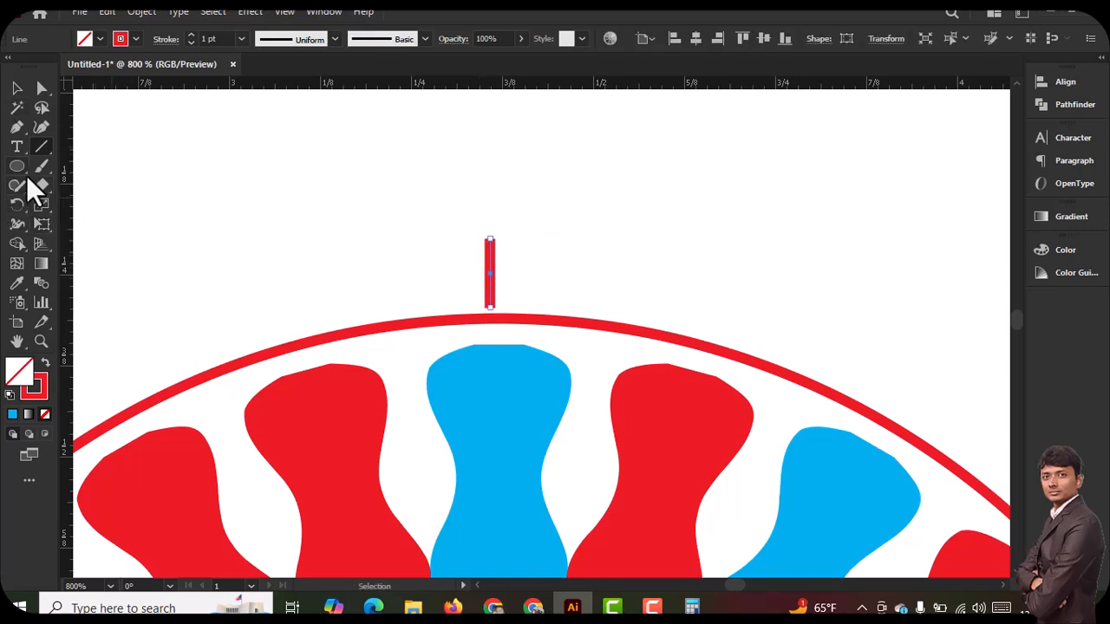
Shape the short line into a pin with the Width tool, widening its upper end and narrowing the stem below
left_click_drag(17, 222, 75, 219)
left_click_drag(491, 243, 505, 241)
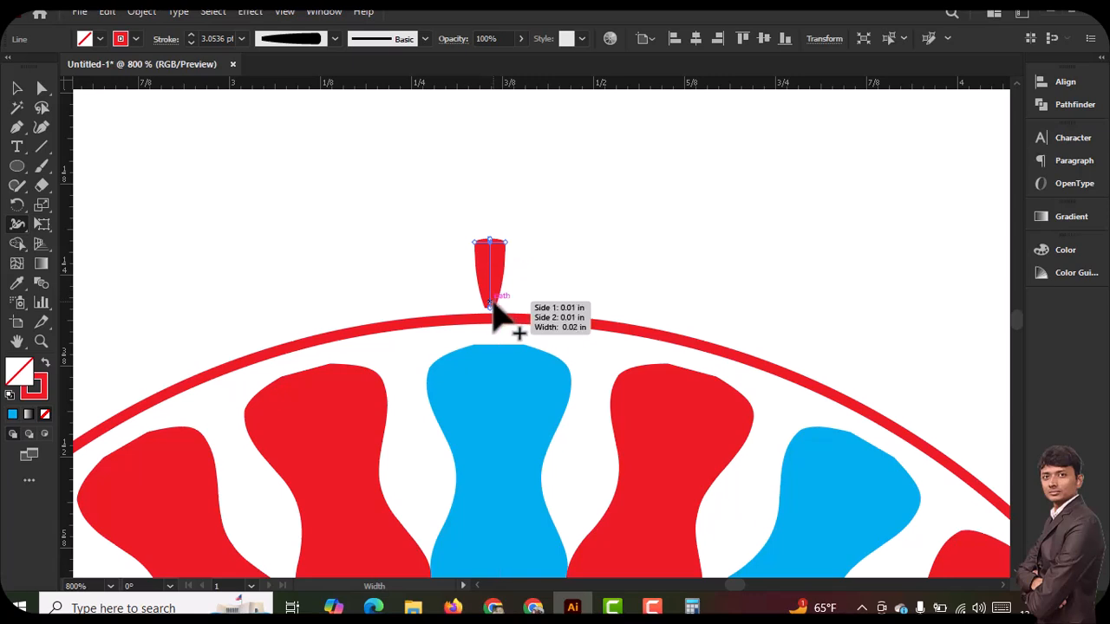
left_click_drag(494, 302, 491, 302)
left_click_drag(501, 263, 498, 265)
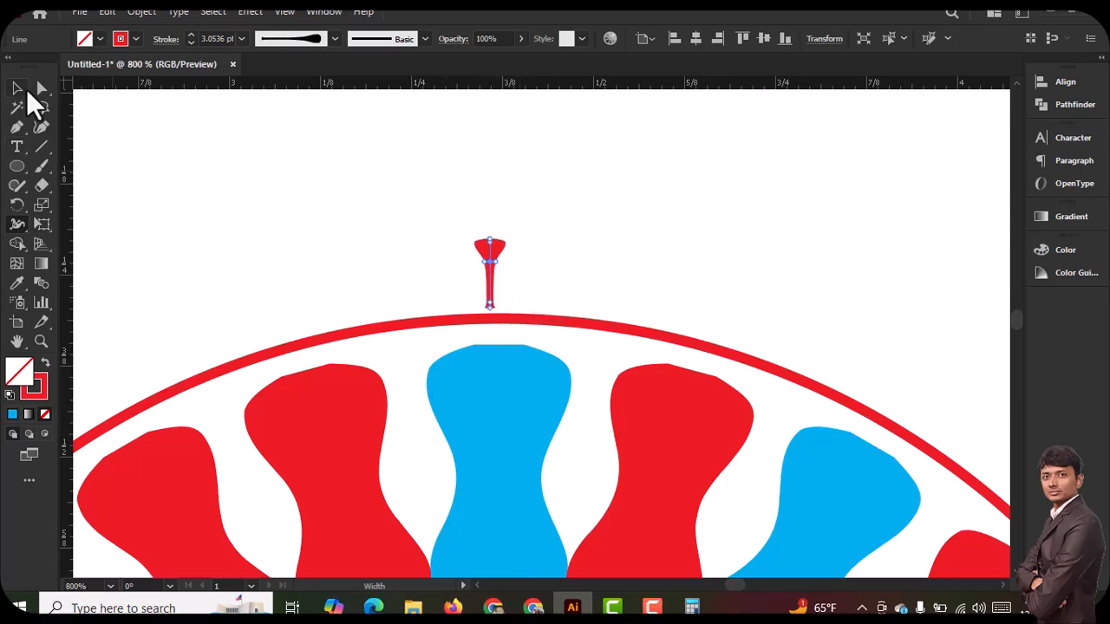
Select the pin-shaped line and recolour its stroke light blue
left_click(19, 89)
left_click(319, 106)
left_click(490, 252)
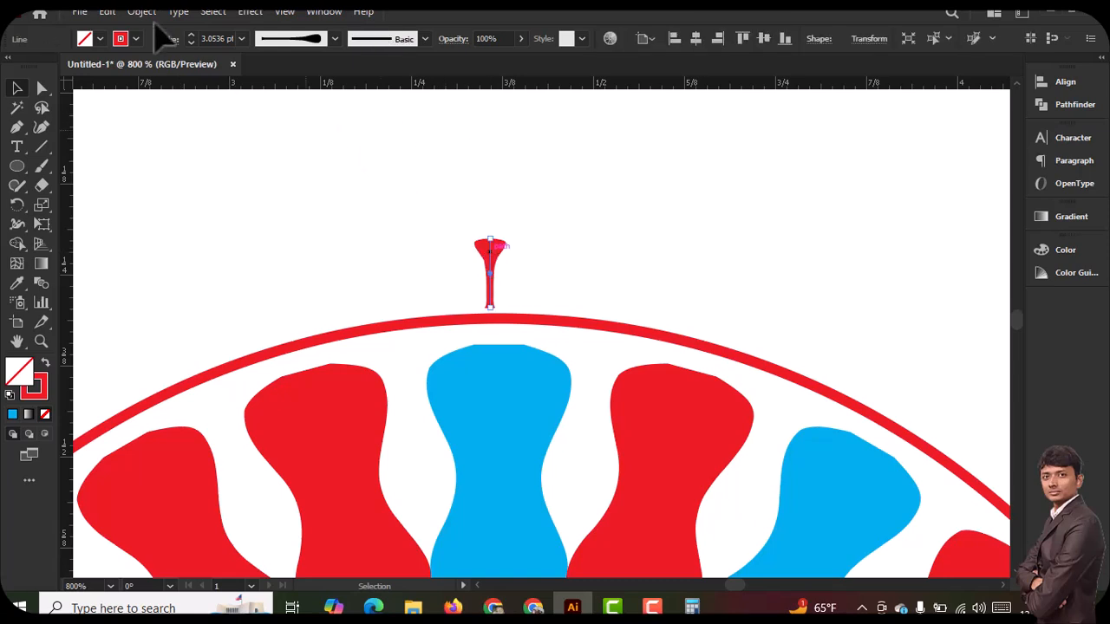
left_click(135, 39)
left_click(79, 66)
left_click(90, 66)
left_click(558, 199)
Move the blue pin so its base touches the circle directly above the wheel's centre, and activate the Rotate tool for it
left_click_drag(488, 260, 487, 268)
scroll(596, 205, "down", 1)
key("ctrl+minus")
key("ctrl+minus")
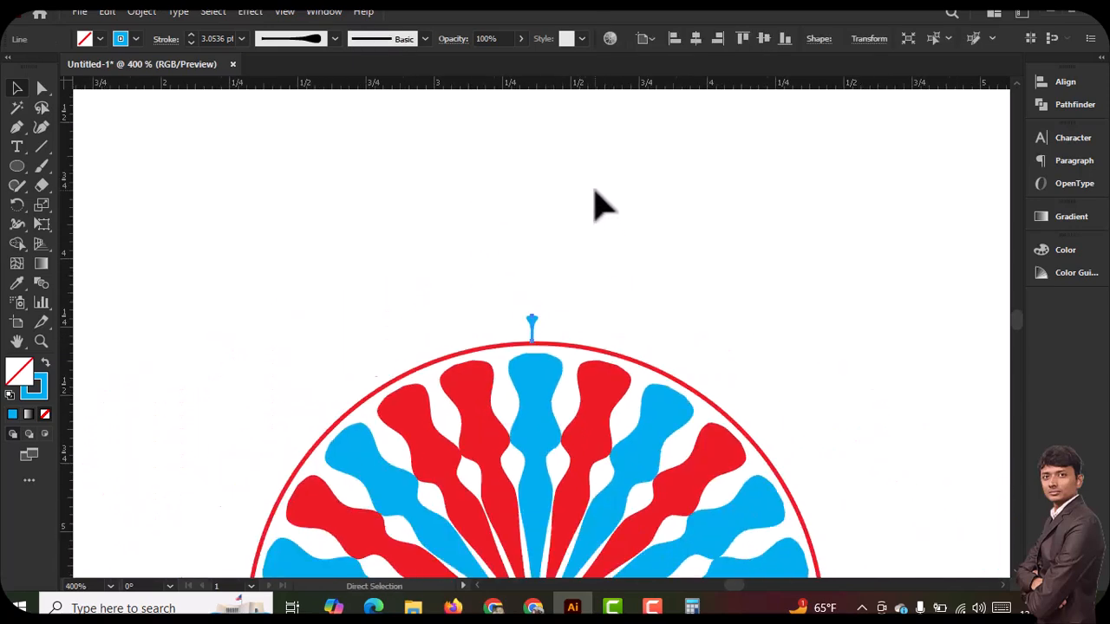
key("ctrl+minus")
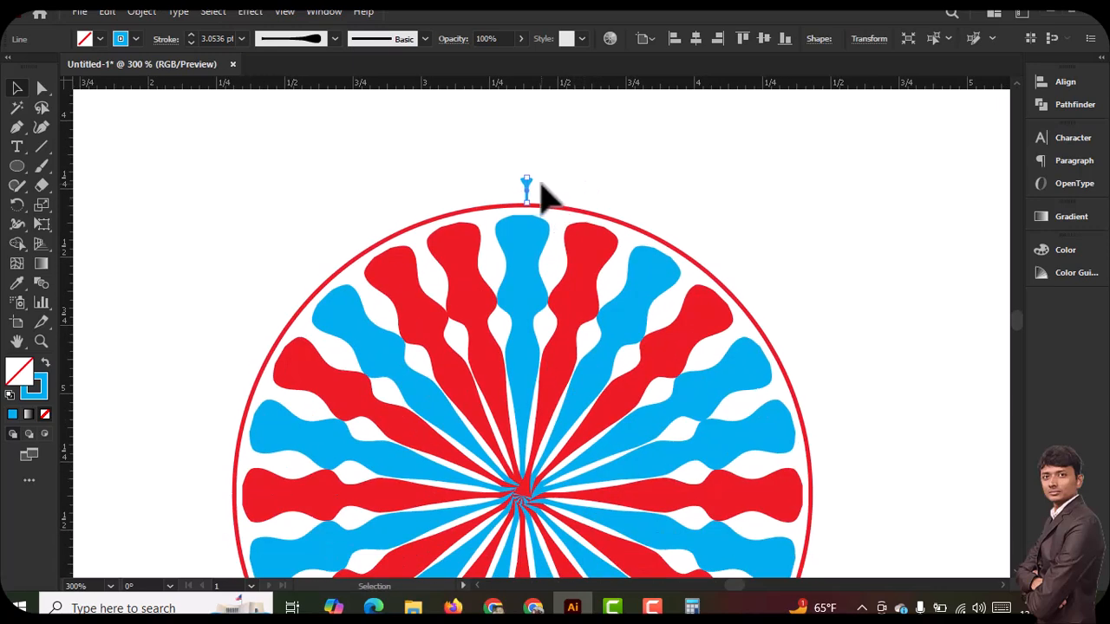
scroll(548, 195, "down", 6)
scroll(548, 194, "up", 5)
key("ctrl+minus")
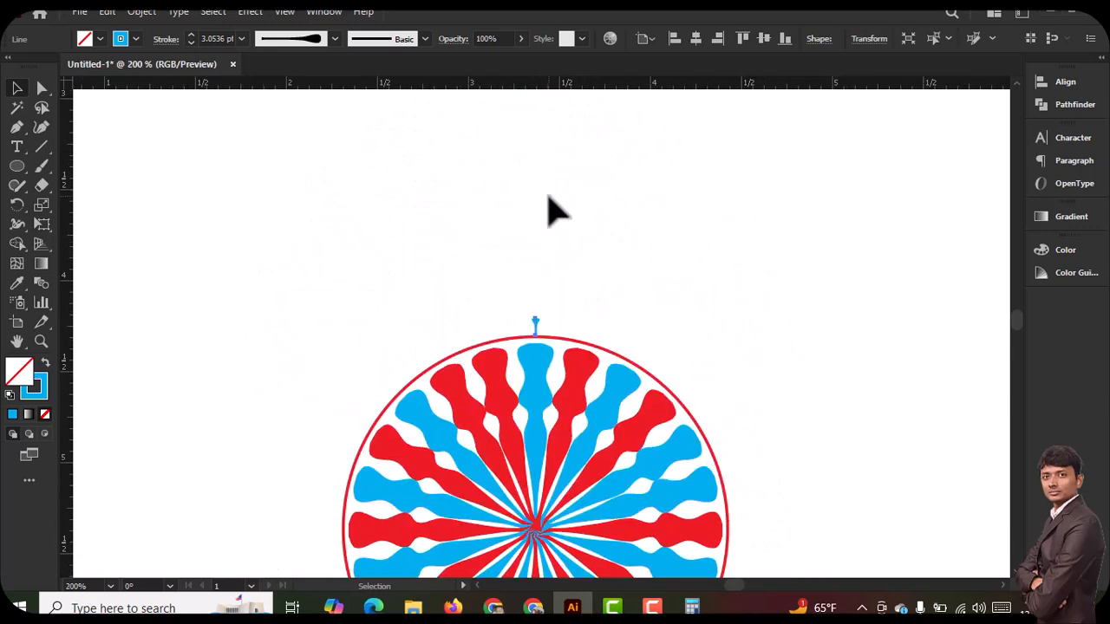
scroll(547, 207, "down", 5)
left_click_drag(537, 223, 536, 220)
left_click(621, 218)
left_click(536, 221)
scroll(634, 205, "down", 1)
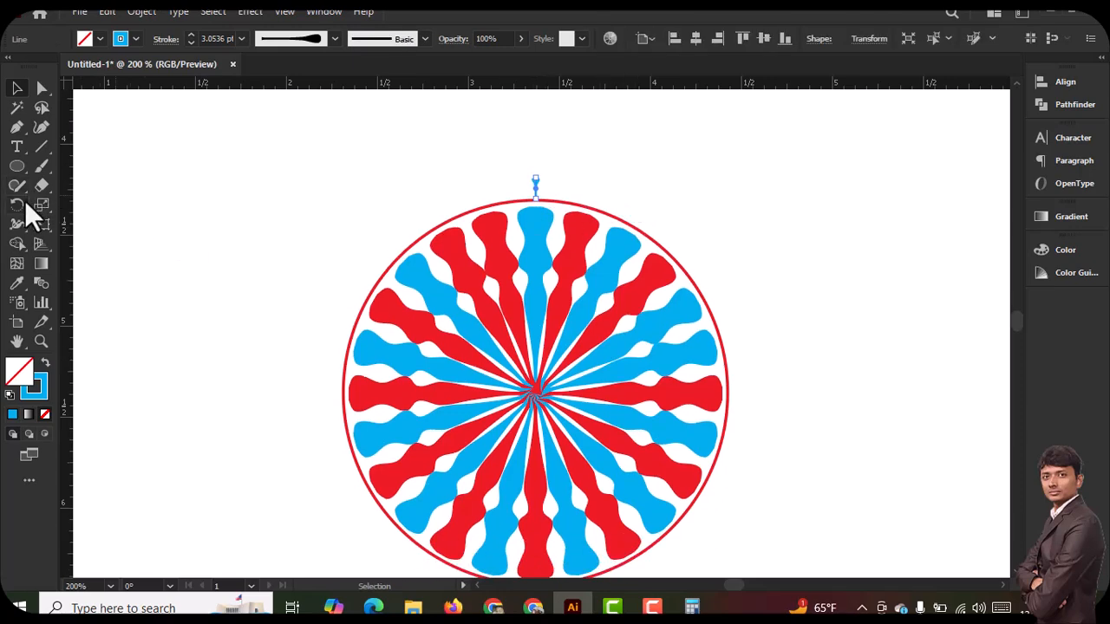
left_click(23, 202)
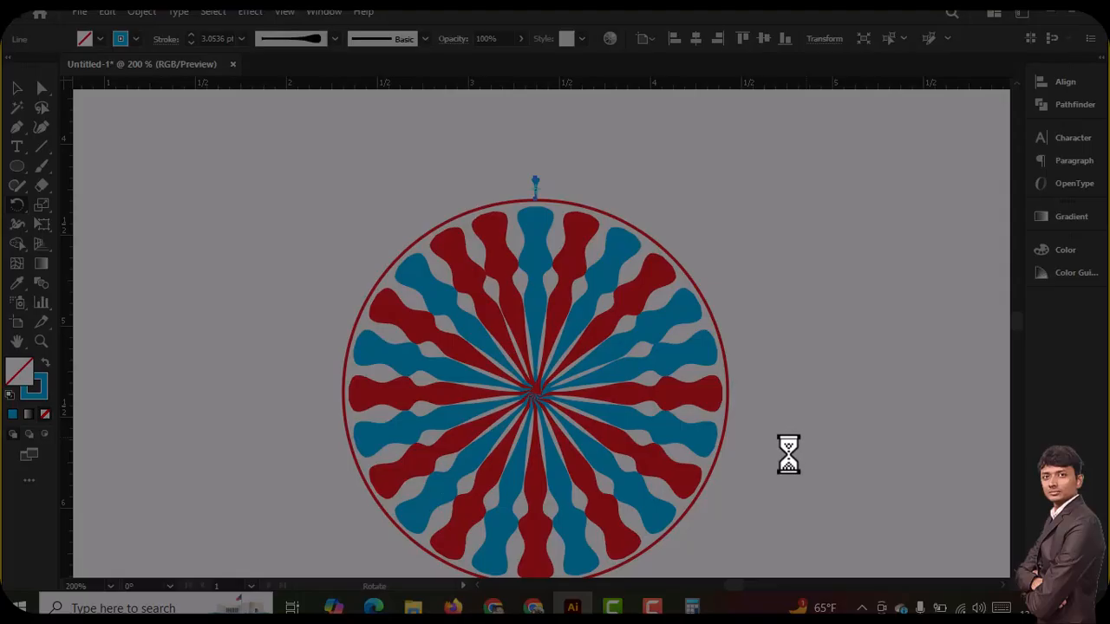
left_click_drag(519, 162, 565, 213)
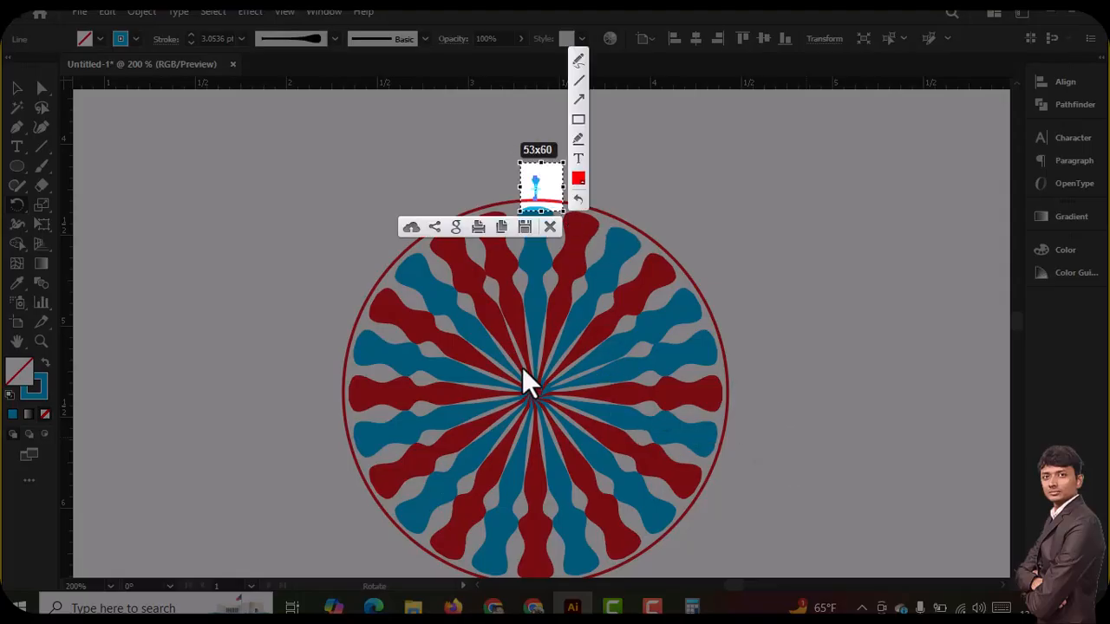
left_click_drag(522, 376, 555, 416)
key("Escape")
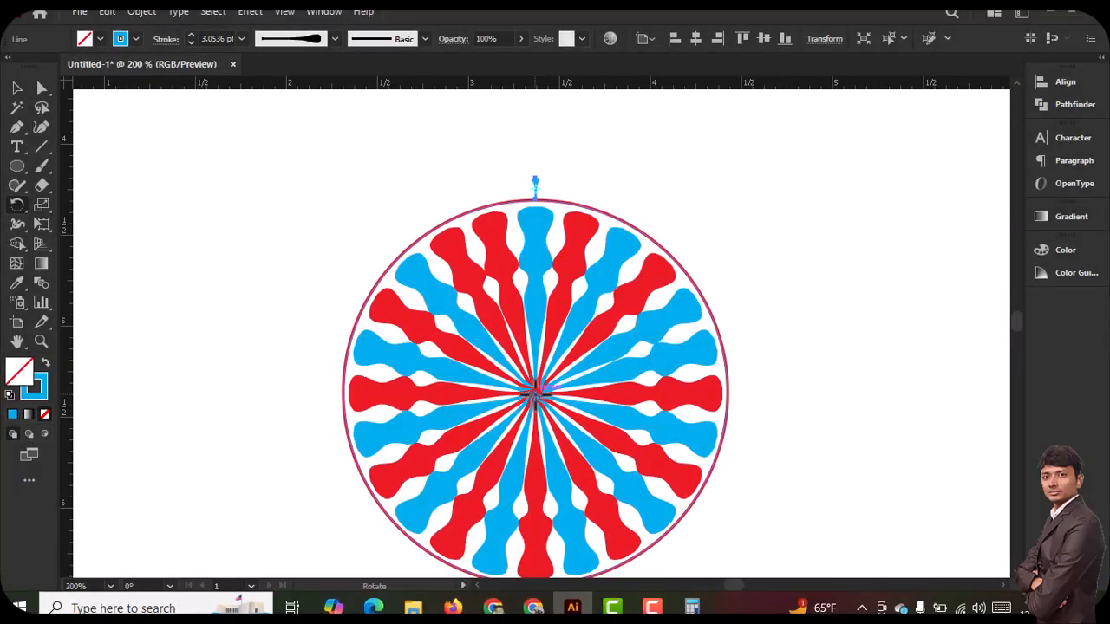
Create a copy of the blue pin rotated 8° about the wheel's centre
left_click(536, 394, "alt")
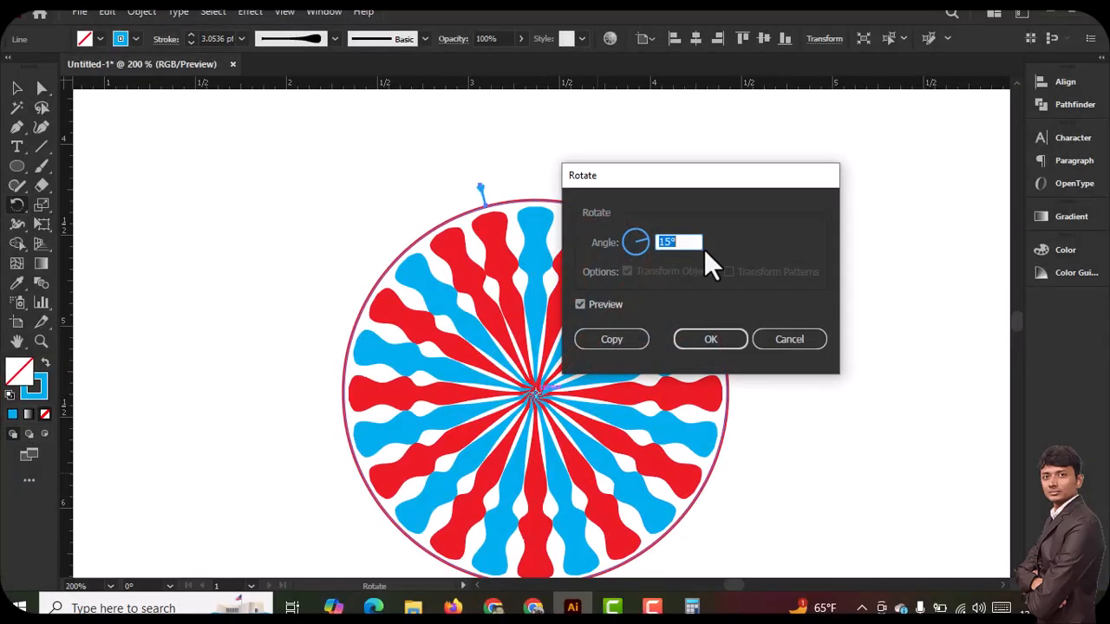
key("Down")
key("Down")
key("Down")
key("Down")
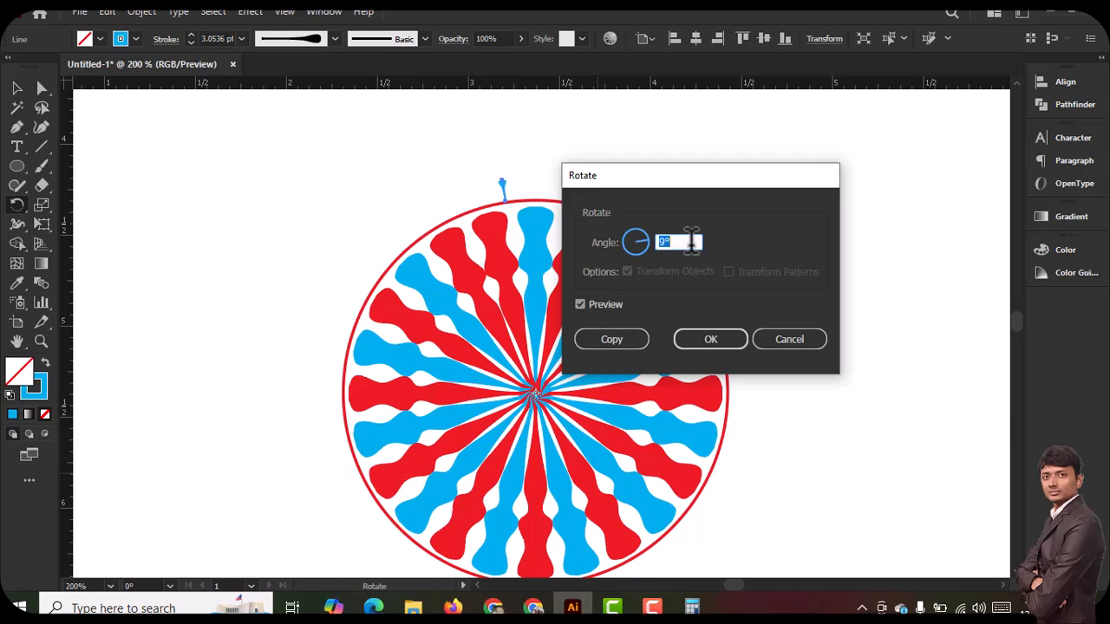
left_click(618, 341)
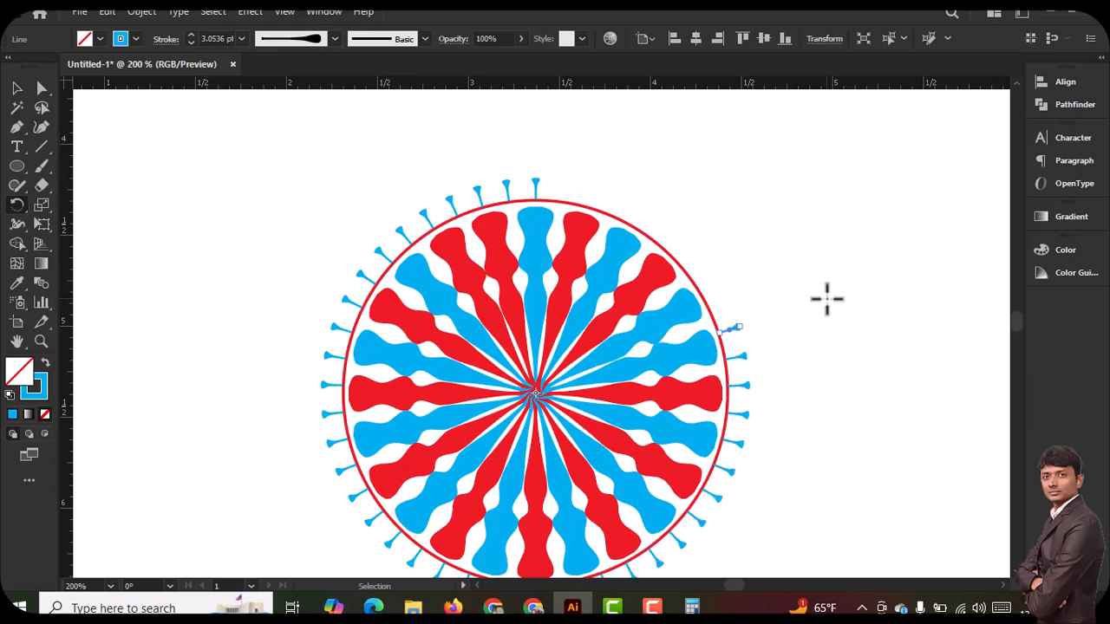
Repeat the rotated copy until blue pins surround the whole red circle, and deselect
key("ctrl+d")
key("ctrl+d")
key("ctrl+d")
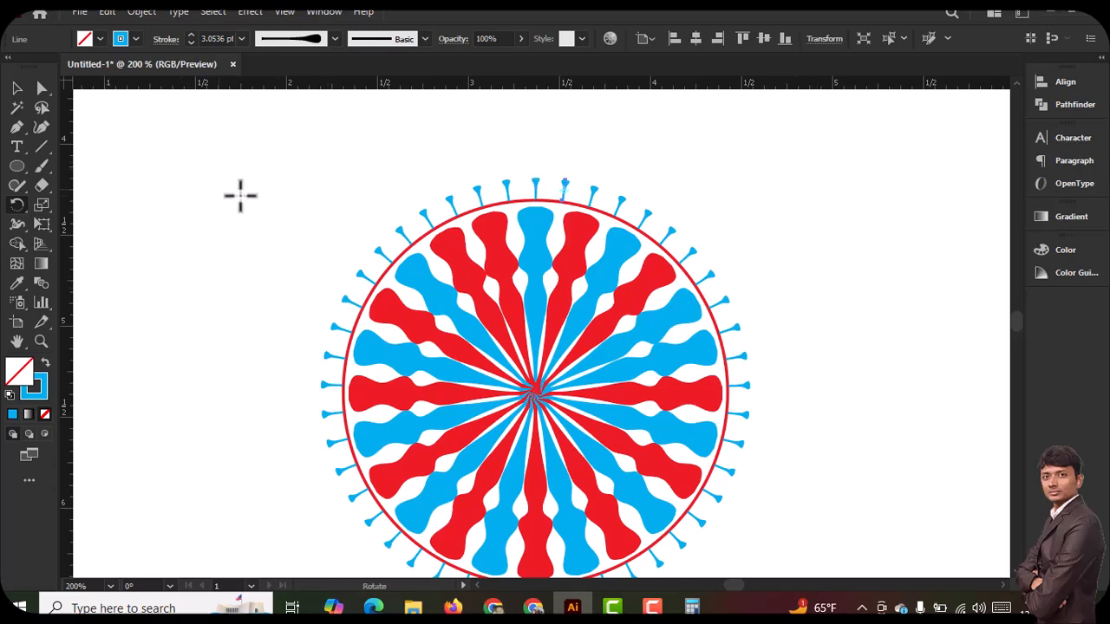
left_click(26, 88)
left_click(369, 201)
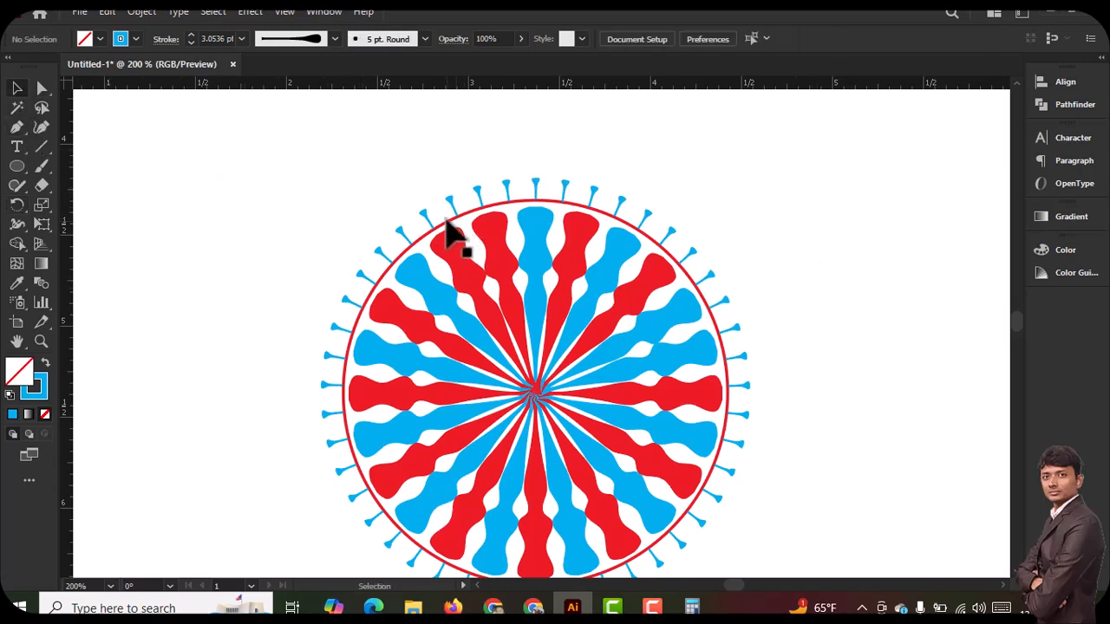
Duplicate the red circle and enlarge the copy about its centre so it encloses the ring of blue pins
left_click(442, 224)
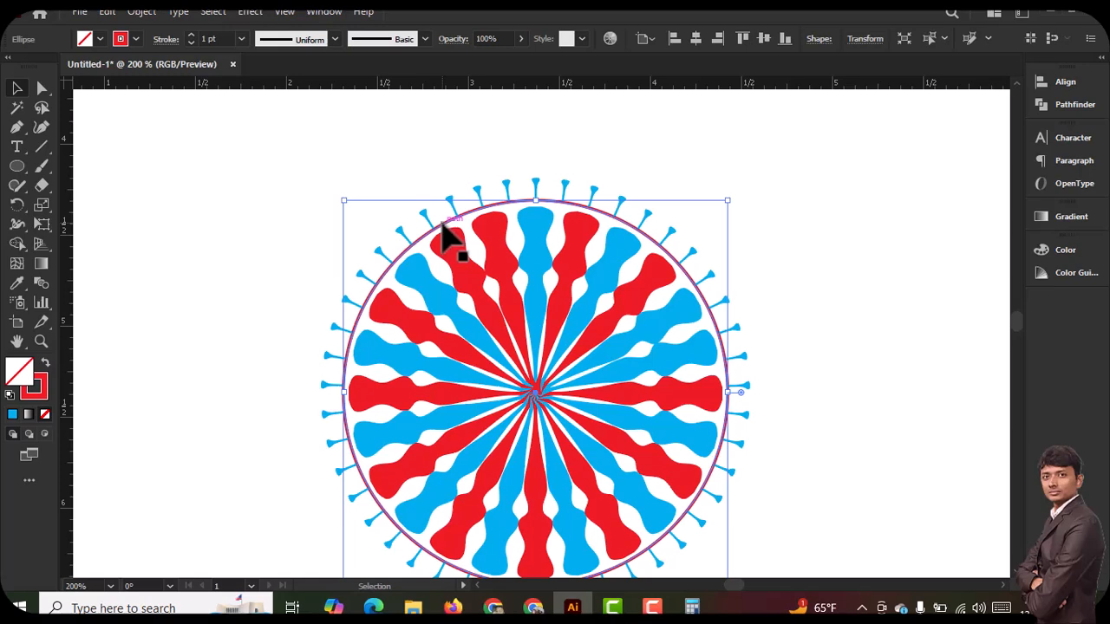
key("a")
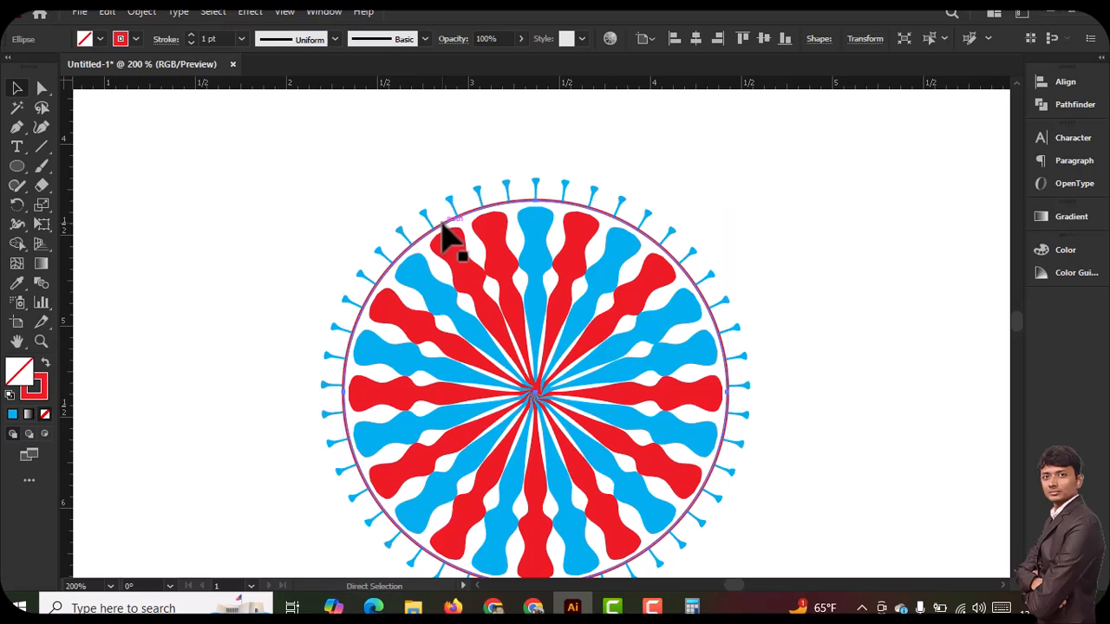
key("v")
left_click_drag(344, 202, 315, 169)
scroll(677, 248, "down", 3)
key("a")
key("v")
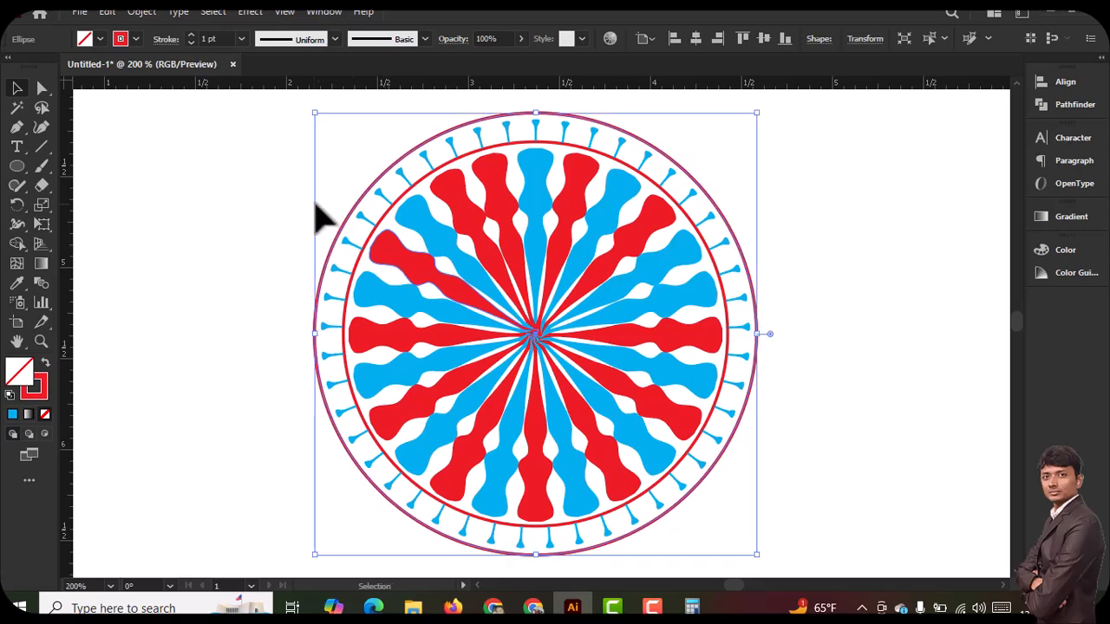
Add another copy of the outer red circle scaled to about 2.49 in for a double rim, undoing any further copy
left_click_drag(318, 113, 310, 114)
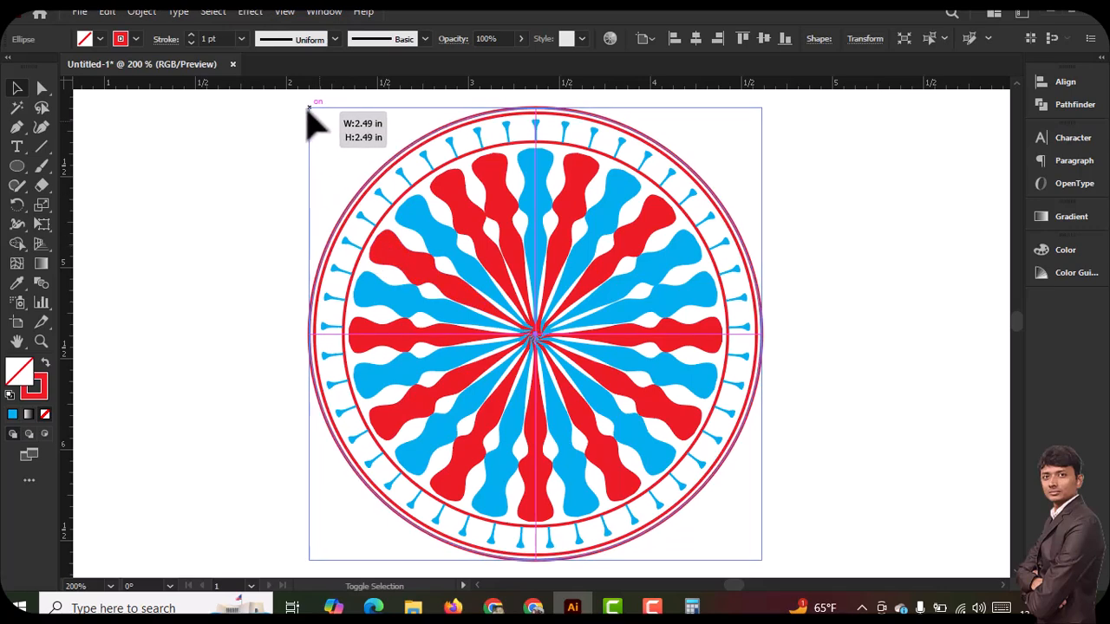
key("a")
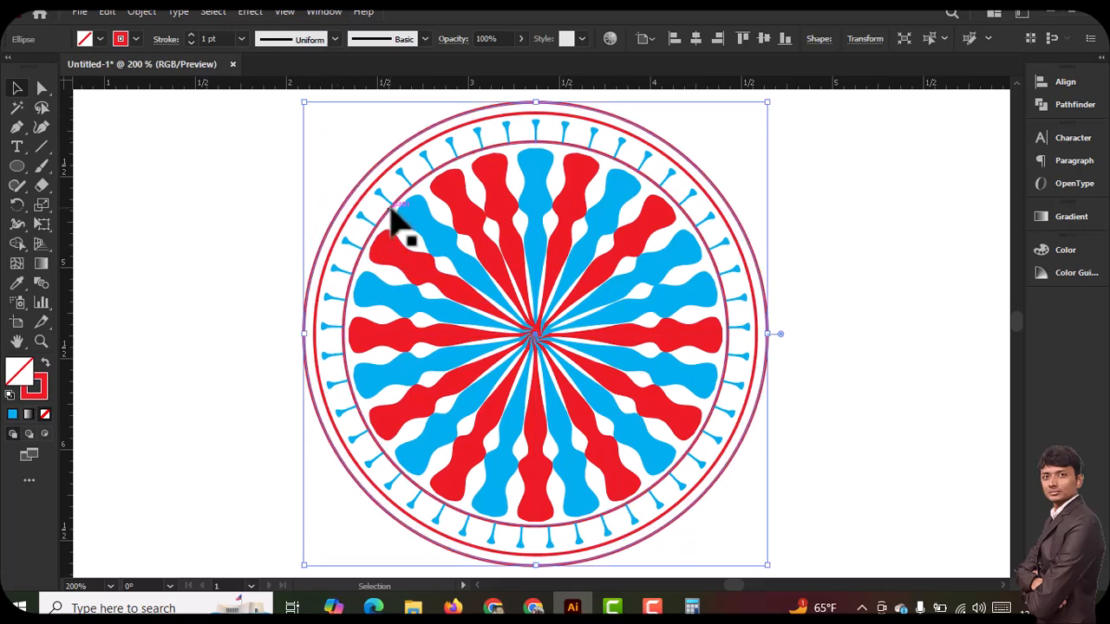
key("ctrl+z")
left_click(943, 367)
Examine the complete wheel design with its spokes, pin ring and double rim at different zoom levels
left_click_drag(818, 404, 793, 408)
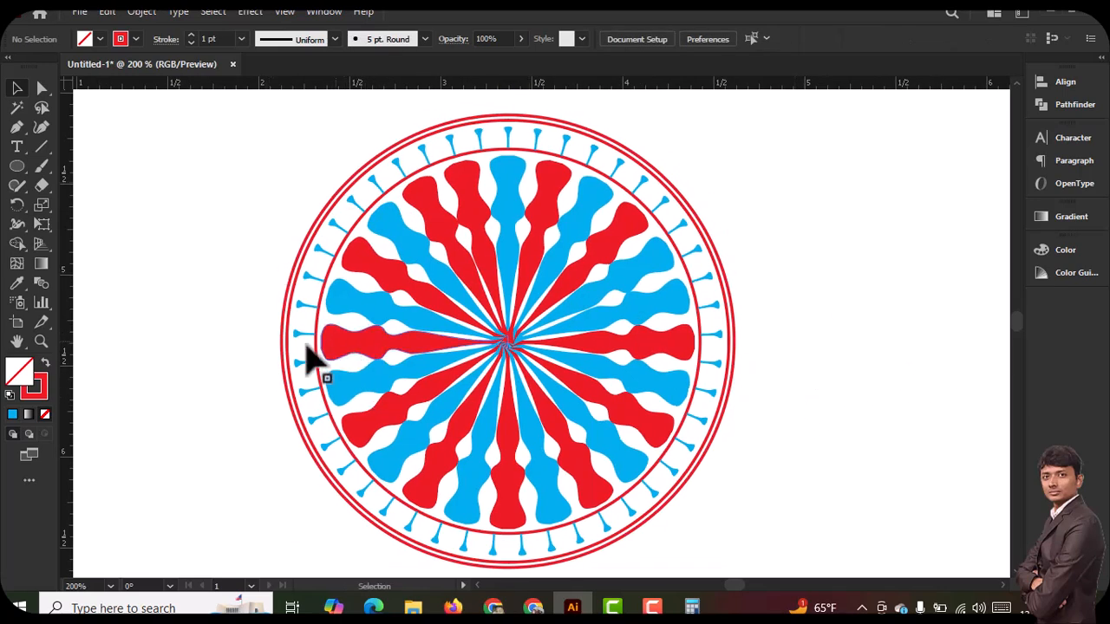
scroll(270, 338, "down", 1)
scroll(271, 339, "up", 1)
scroll(152, 244, "down", 1)
scroll(347, 296, "up", 1)
key("ctrl+minus")
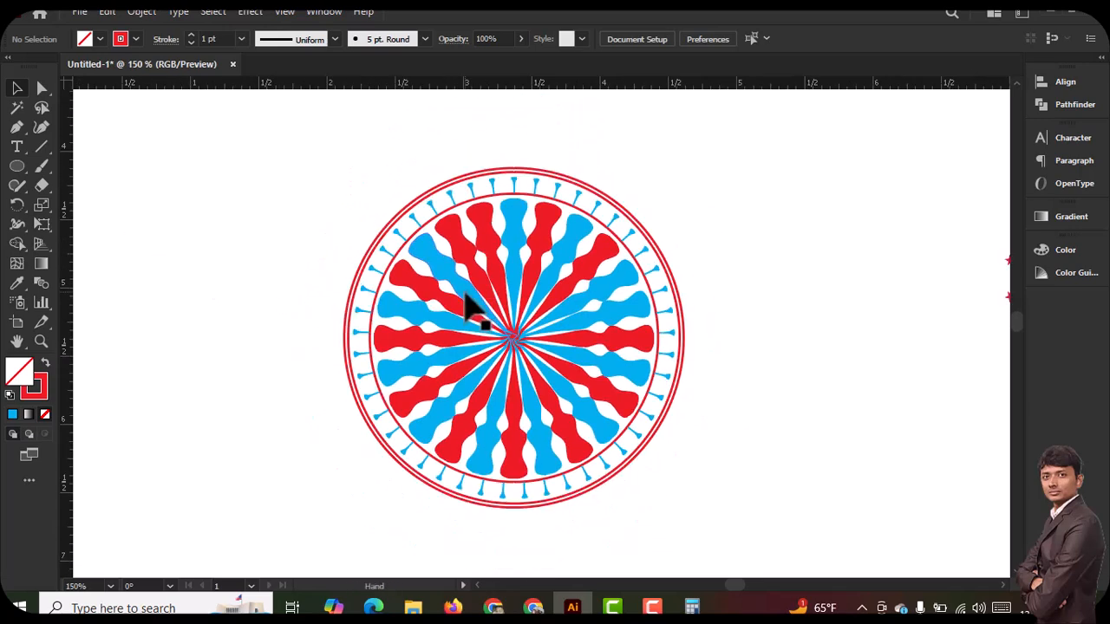
left_click_drag(545, 342, 523, 370)
key("ctrl+plus")
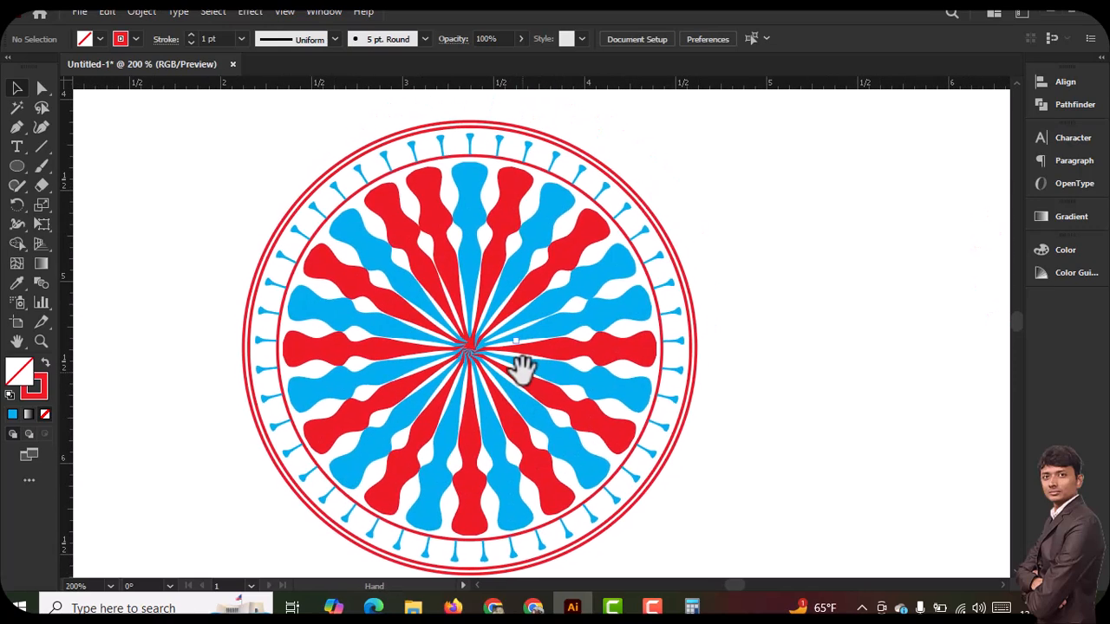
key("ctrl+minus")
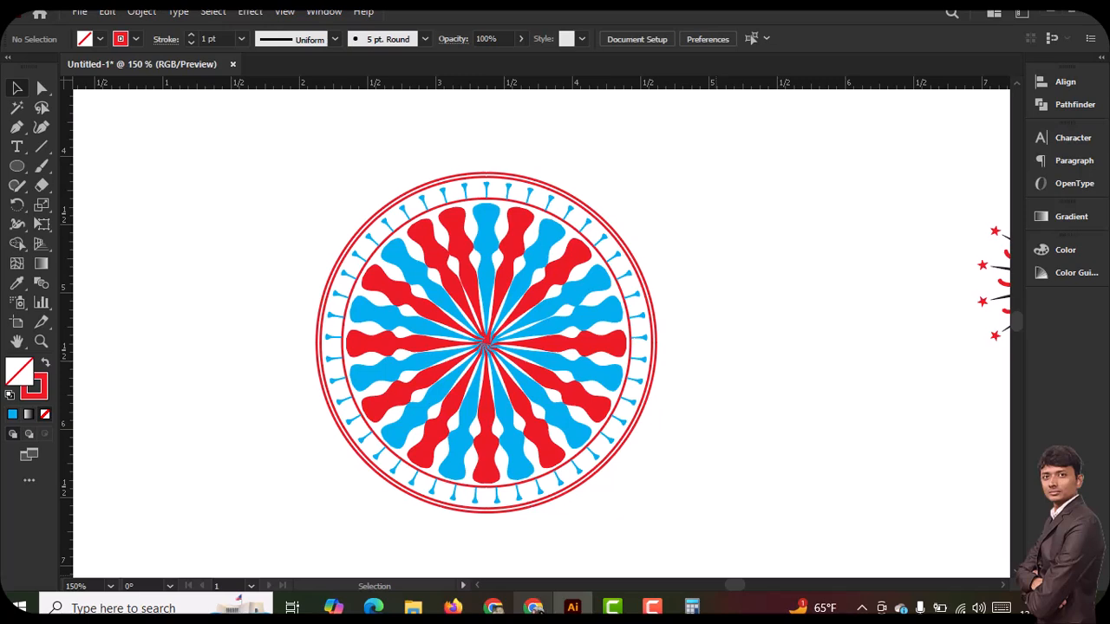
Switch to Chrome and open google.com in a new tab
left_click(493, 607)
left_click(942, 16)
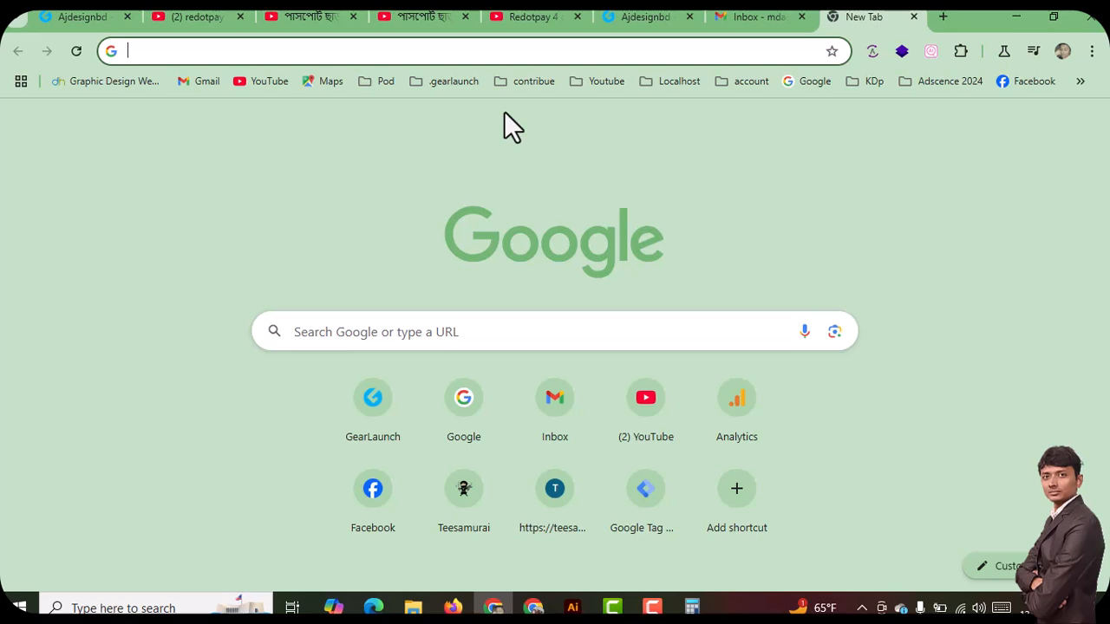
type("google.com")
key("Return")
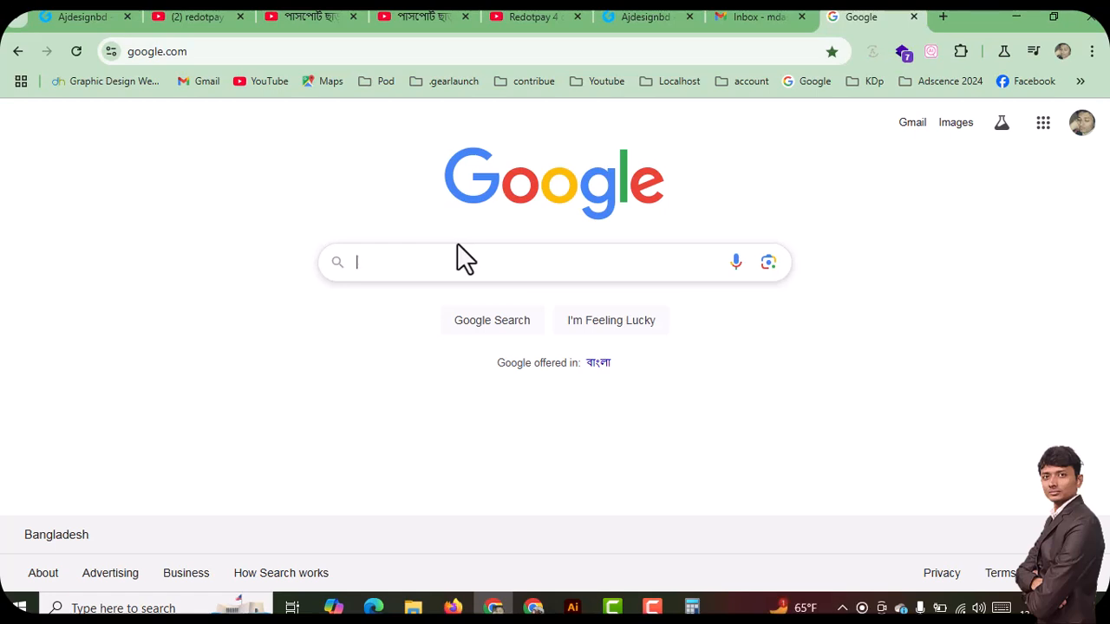
Search Google for "mandala design" and browse the image results for reference designs
left_click(416, 269)
type("mandala design")
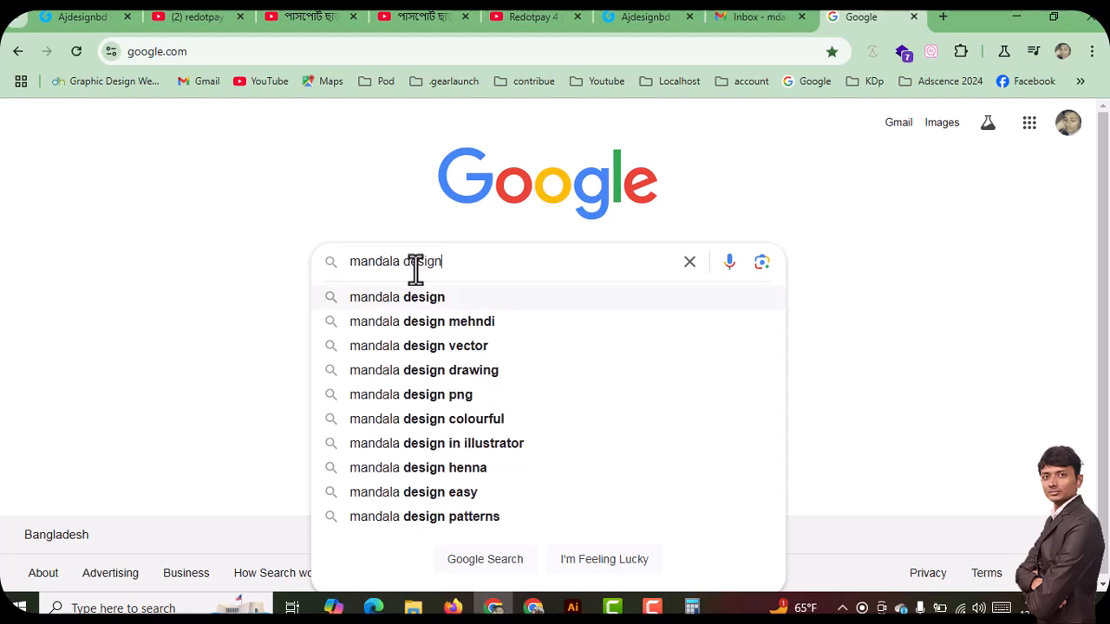
key("Return")
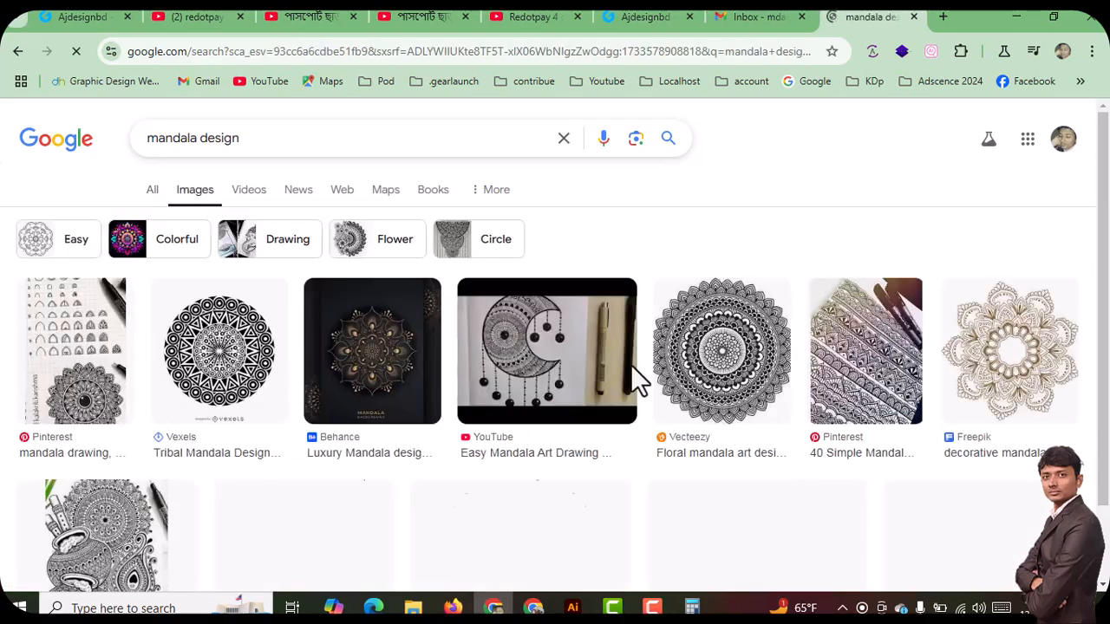
scroll(632, 382, "down", 1)
scroll(642, 399, "down", 4)
scroll(421, 493, "down", 6)
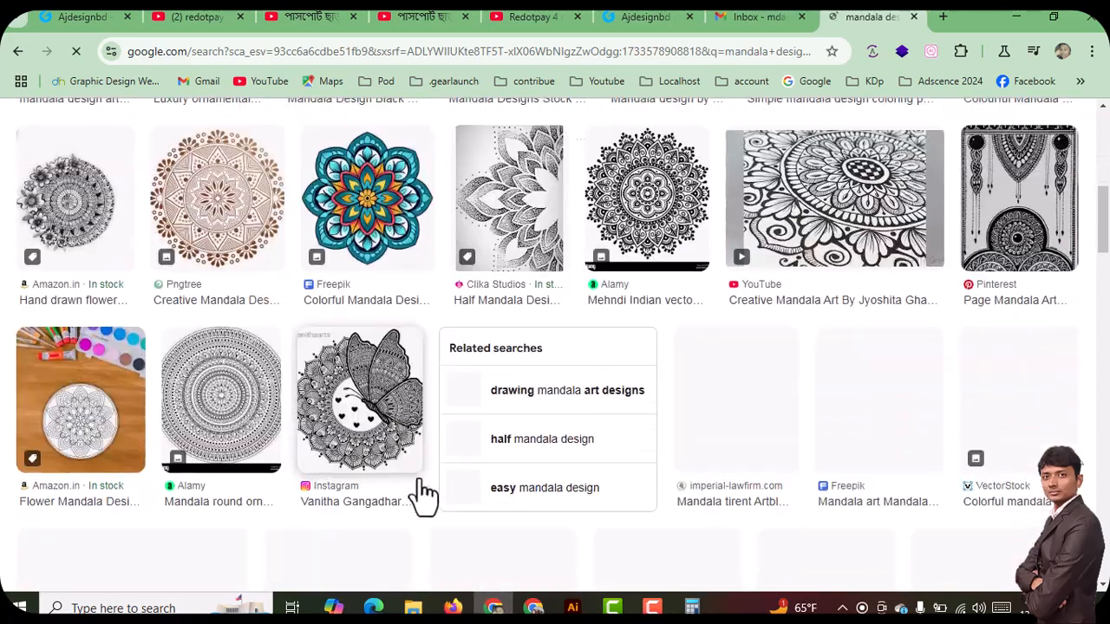
Change the Google Images search to "roted mandala design" and run it
scroll(434, 486, "up", 5)
scroll(442, 482, "up", 2)
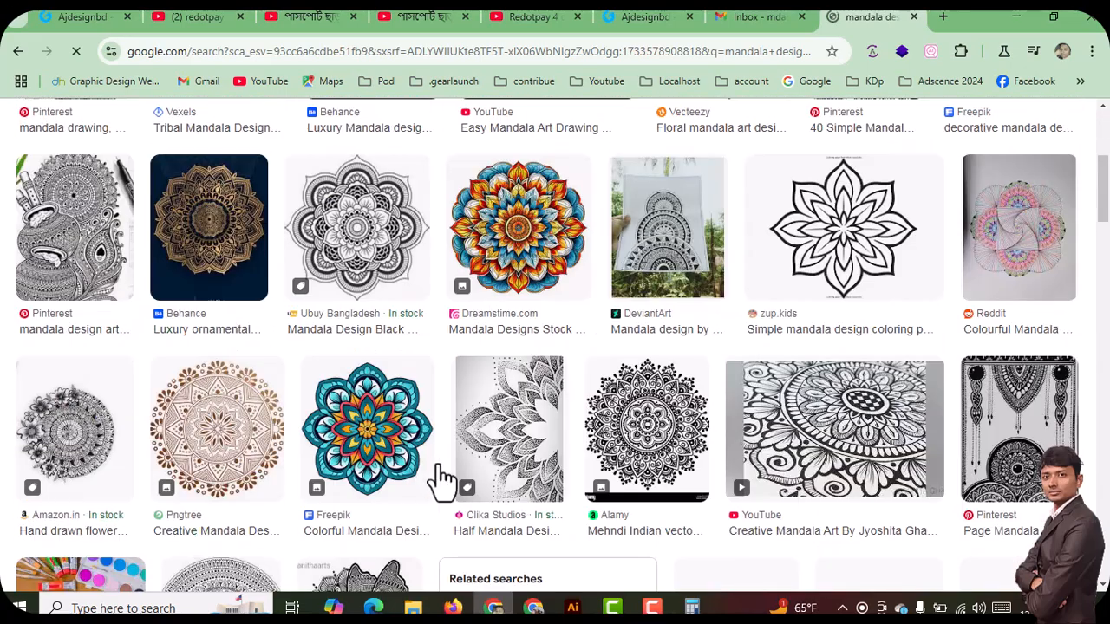
scroll(616, 397, "up", 3)
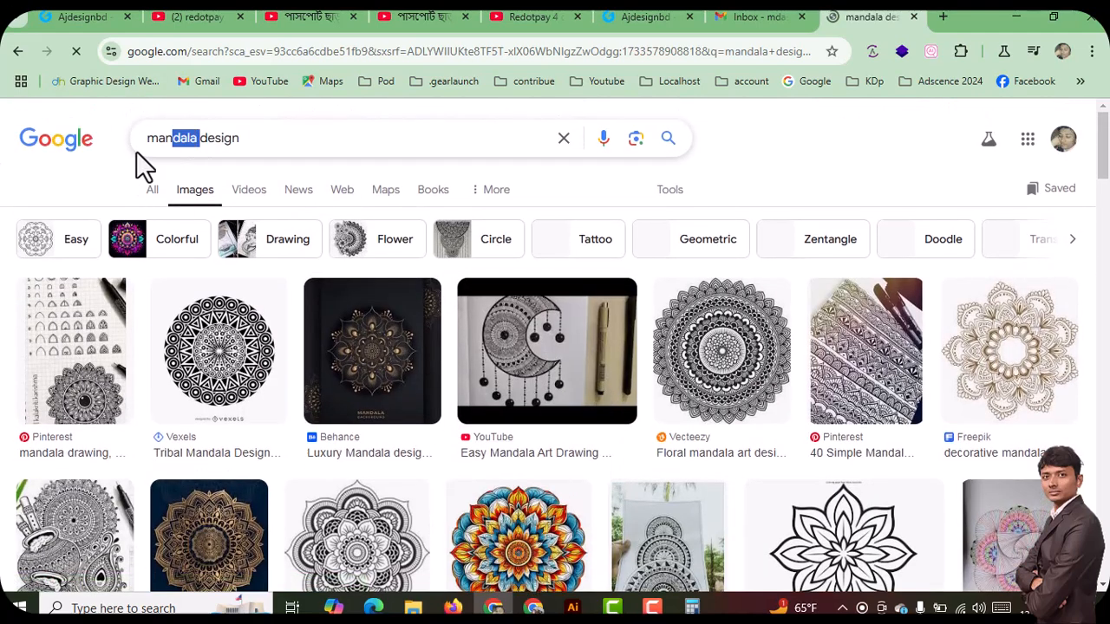
key("Left")
key("Left")
type("roted")
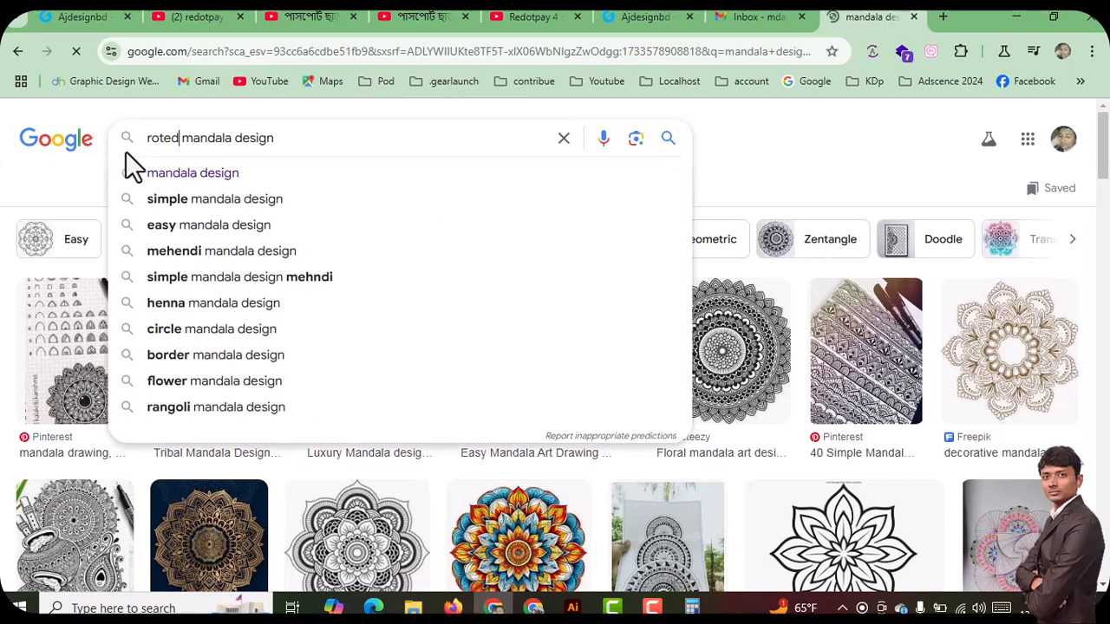
key("Return")
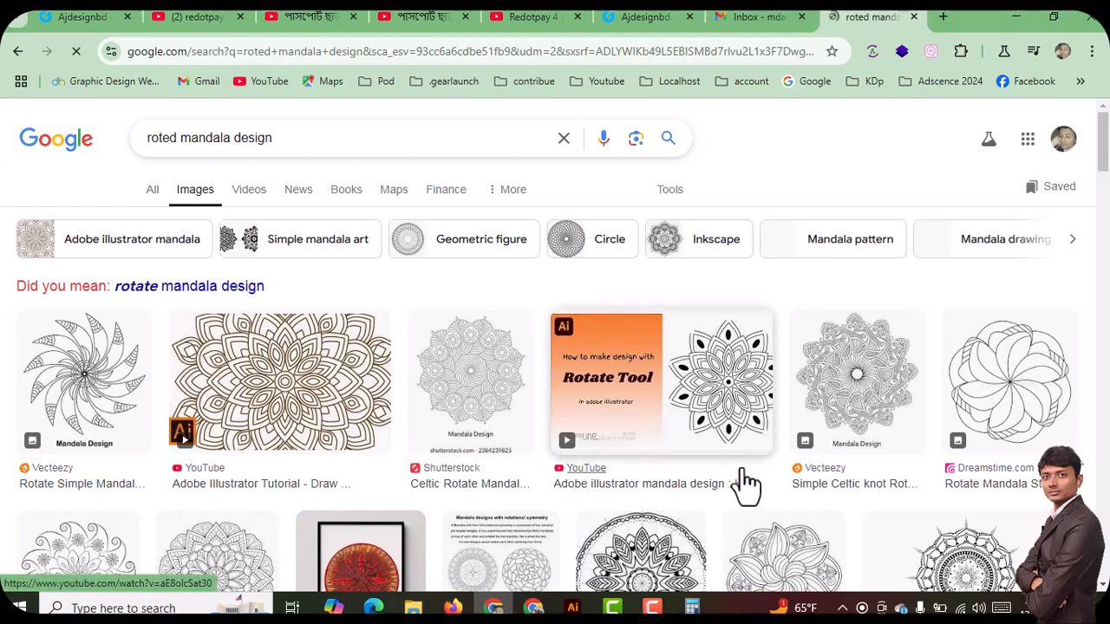
Examine the rotated mandala image results, the Vecteezy pinwheel preview and its related images as design references
scroll(615, 441, "down", 6)
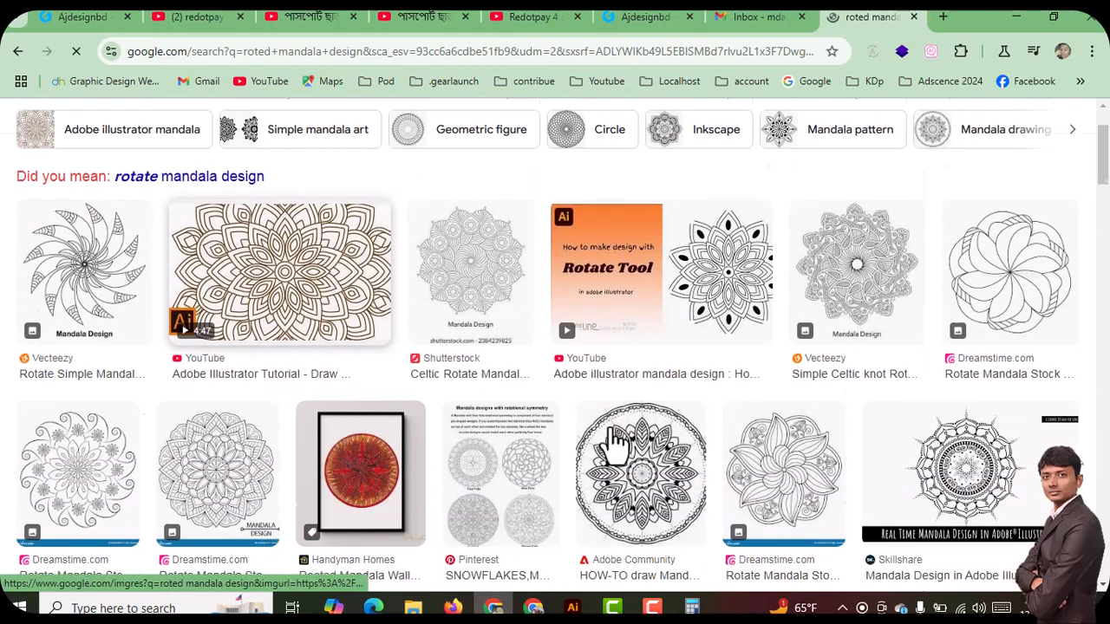
scroll(130, 317, "up", 6)
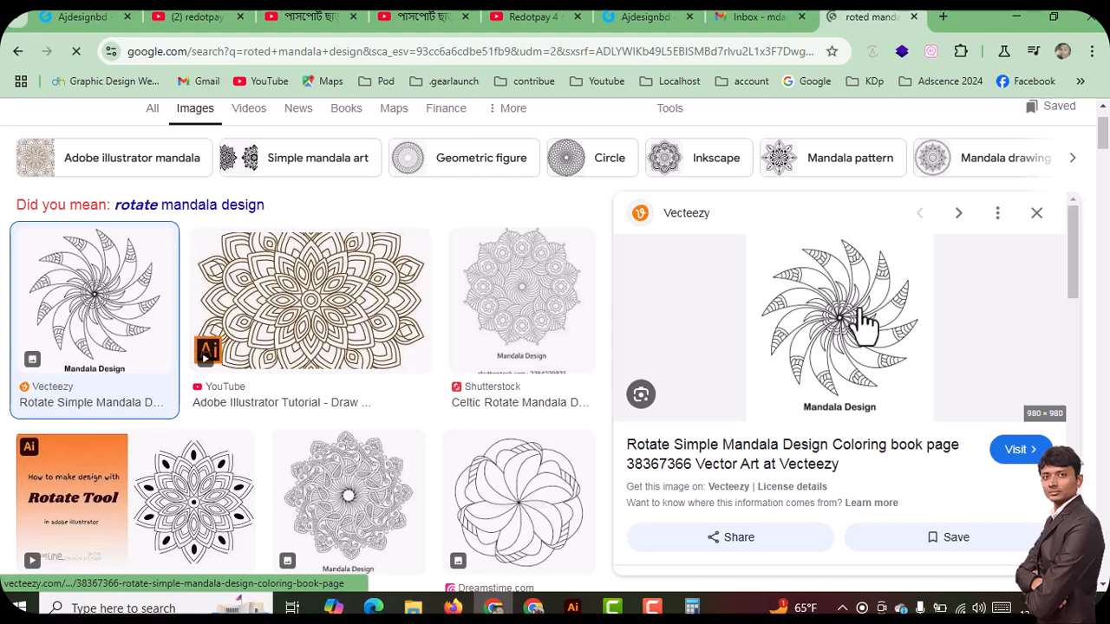
scroll(854, 365, "down", 4)
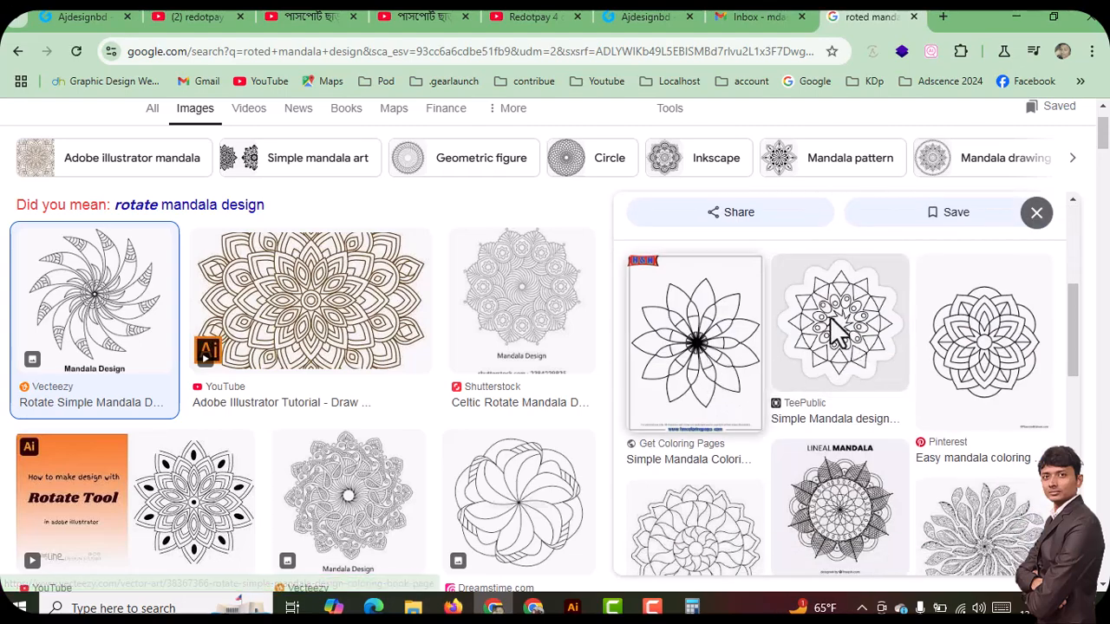
scroll(954, 376, "down", 3)
scroll(902, 377, "up", 4)
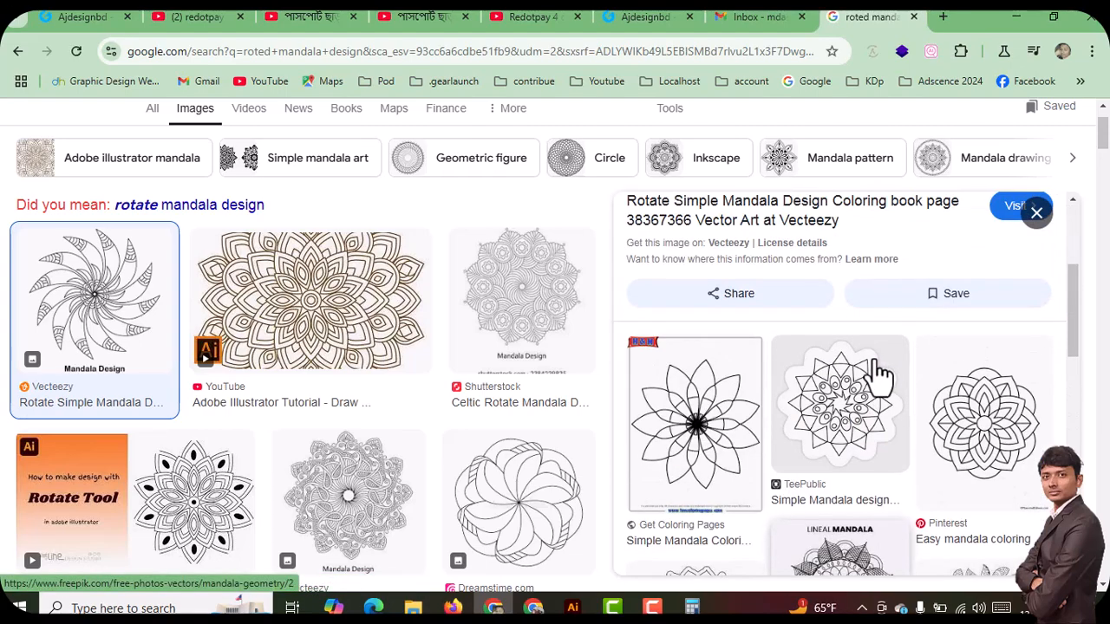
scroll(878, 373, "up", 2)
scroll(879, 373, "down", 6)
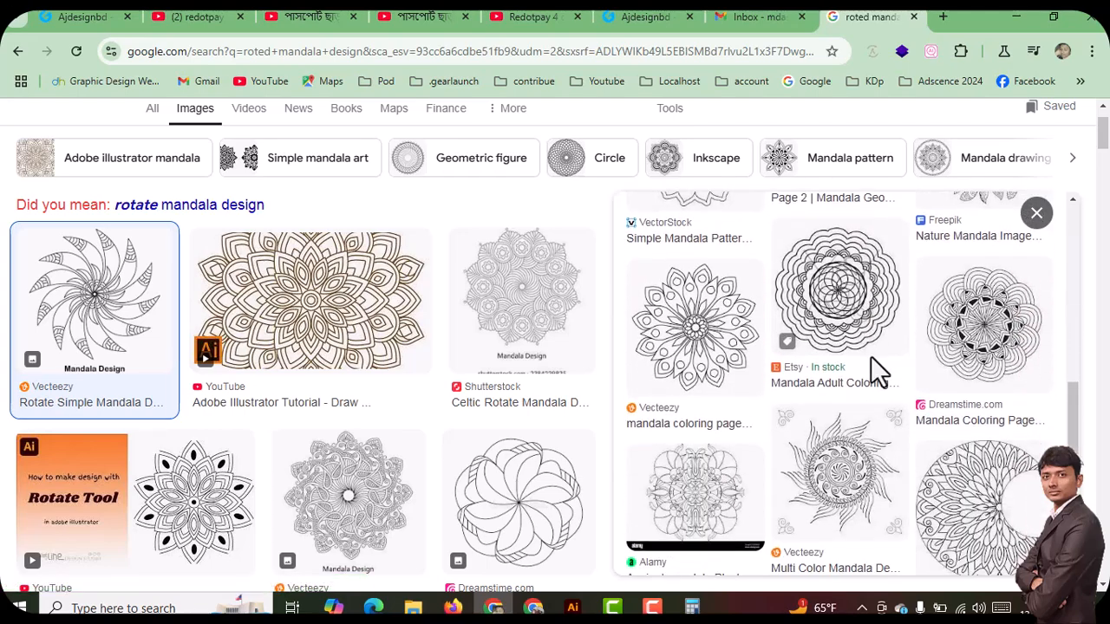
scroll(870, 363, "down", 2)
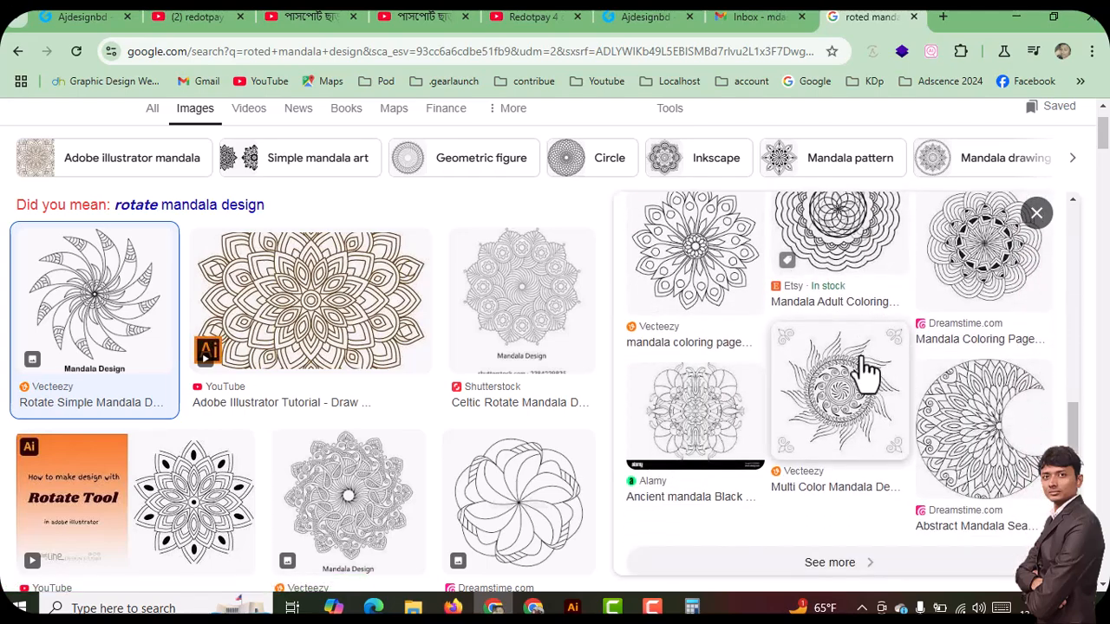
scroll(866, 371, "up", 10)
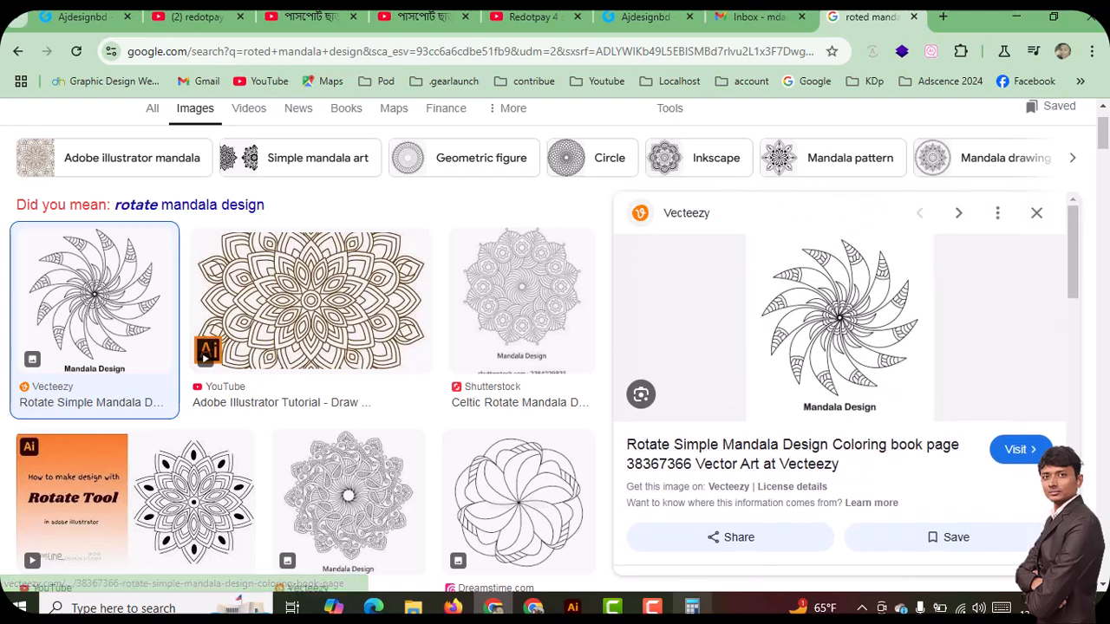
Switch back to Illustrator and draw a circle about 0.99 in across in the empty space beside the wheel
left_click(573, 607)
left_click_drag(286, 278, 571, 328)
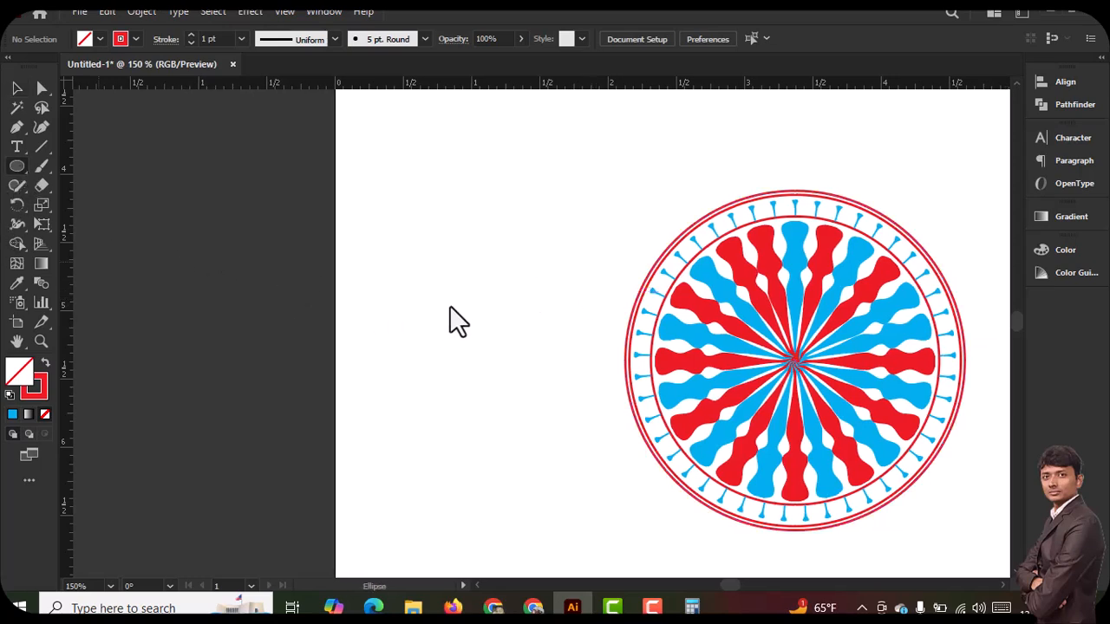
mouse_move(447, 268)
left_mouse_down()
mouse_move(490, 296)
mouse_move(516, 335)
mouse_move(506, 336)
left_mouse_up()
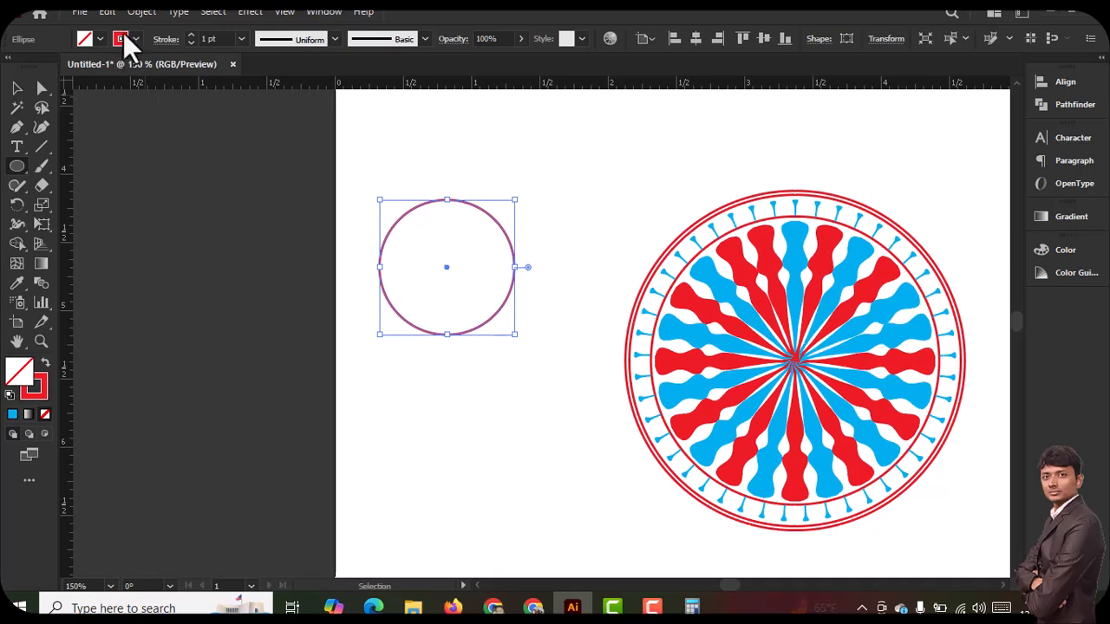
Remove the new circle's stroke and fill it with green
left_click(122, 38)
left_click(19, 76)
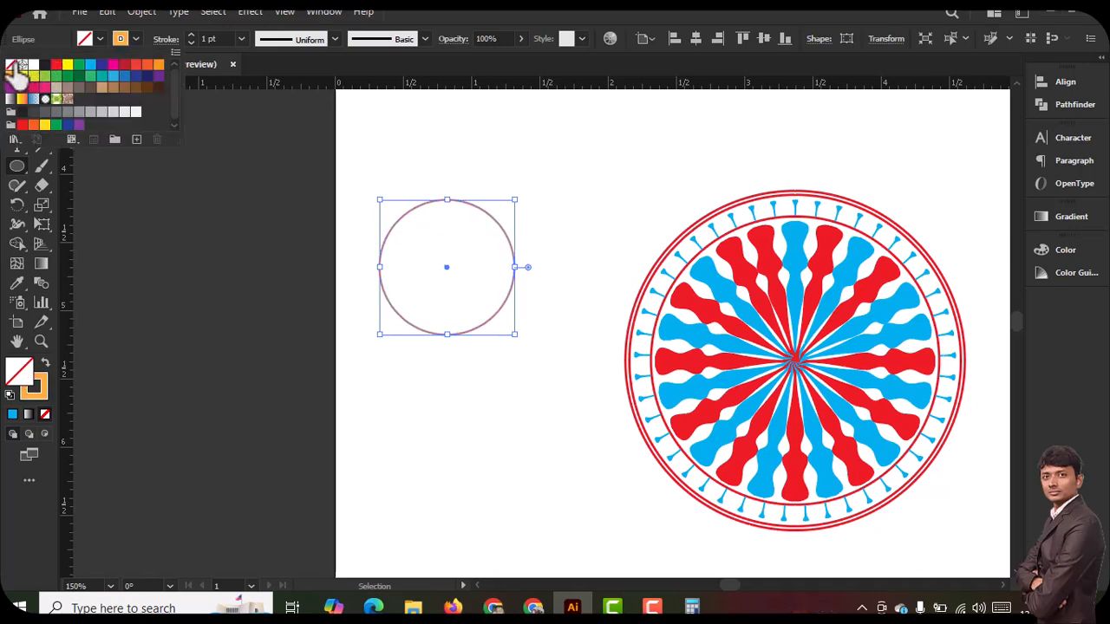
left_click(12, 66)
left_click(85, 40)
left_click(85, 40)
left_click(81, 66)
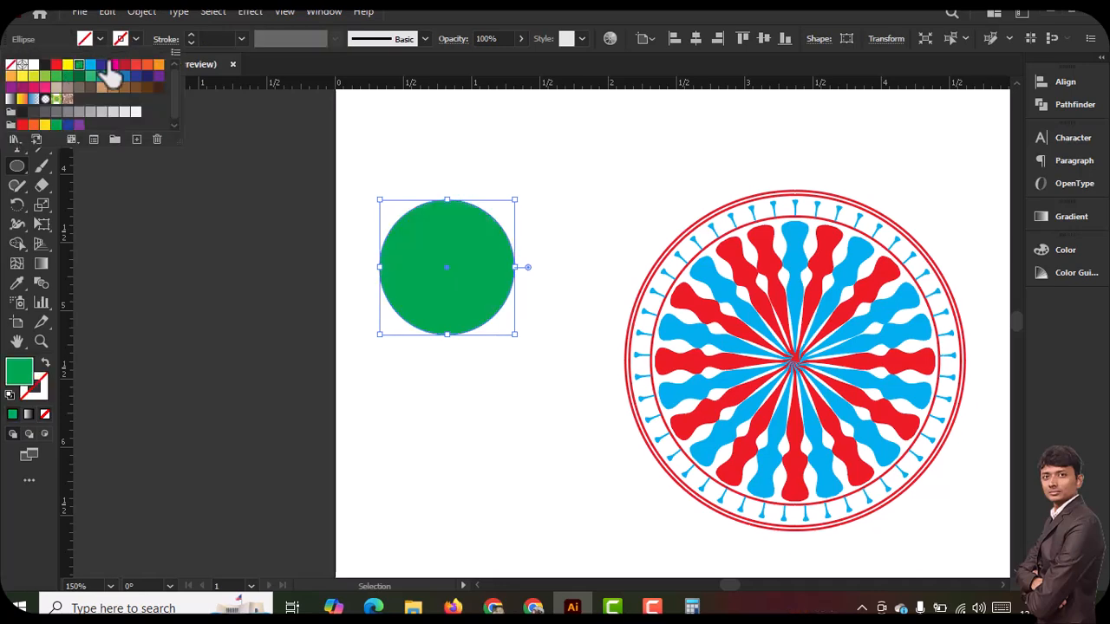
left_click(534, 16)
Duplicate the green circle horizontally so the two overlap in a narrow lens, and select both circles
left_click(14, 90)
left_click_drag(443, 292, 552, 272)
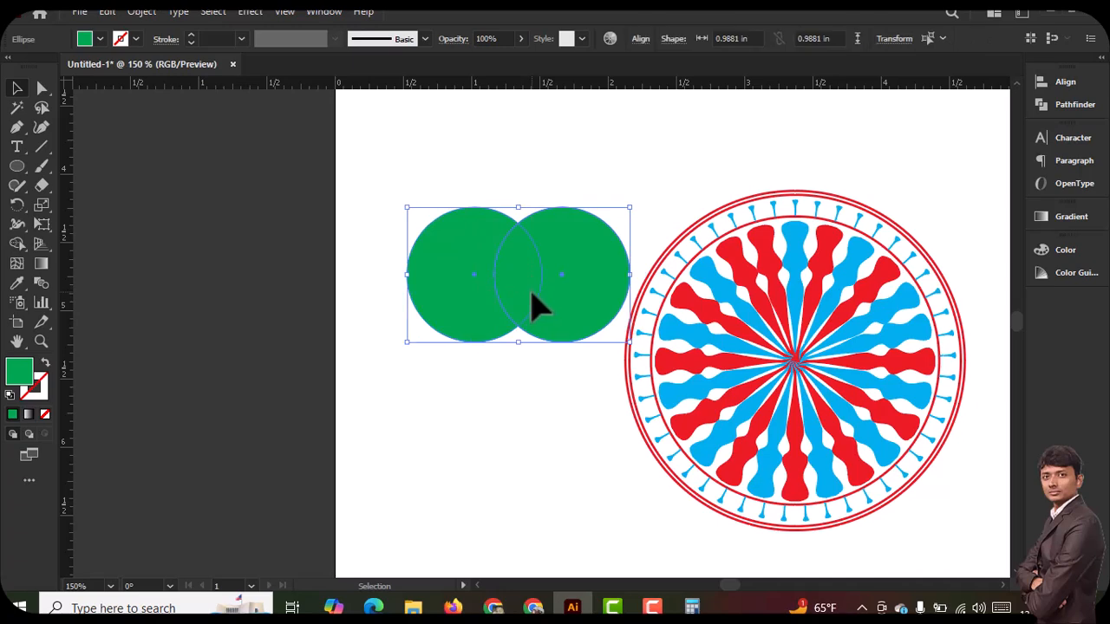
left_click(555, 184)
left_click_drag(568, 262, 572, 258)
left_click(547, 352)
left_click_drag(544, 340, 545, 343)
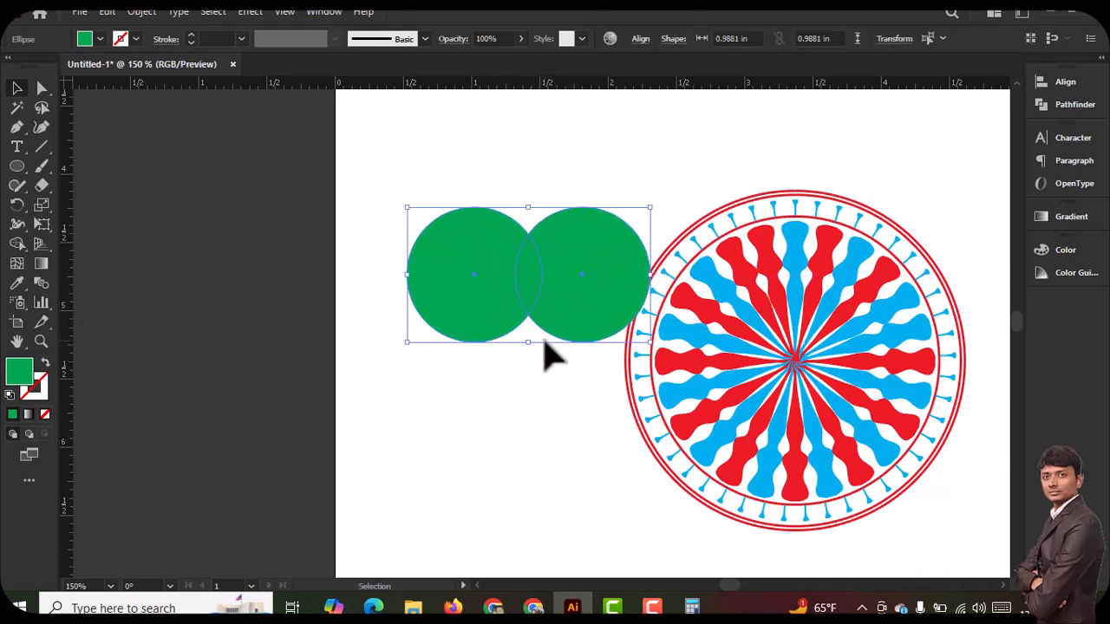
Divide the overlapping circles with Pathfinder, ungroup the pieces and delete both outer parts, keeping only the leaf-shaped overlap
left_click(1081, 108)
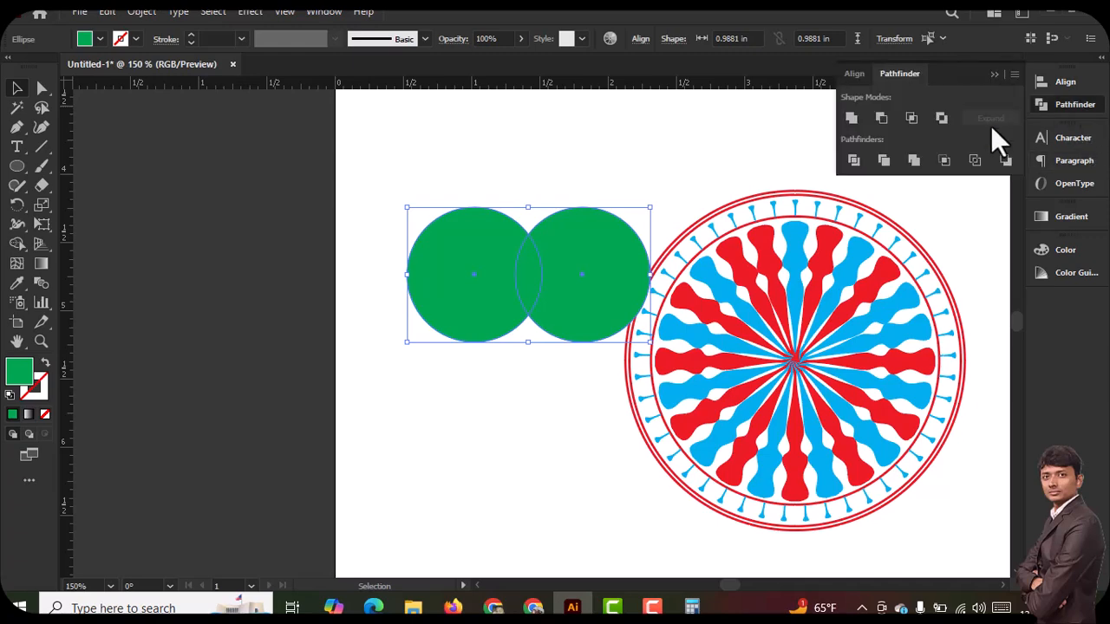
left_click(852, 158)
right_click(514, 256)
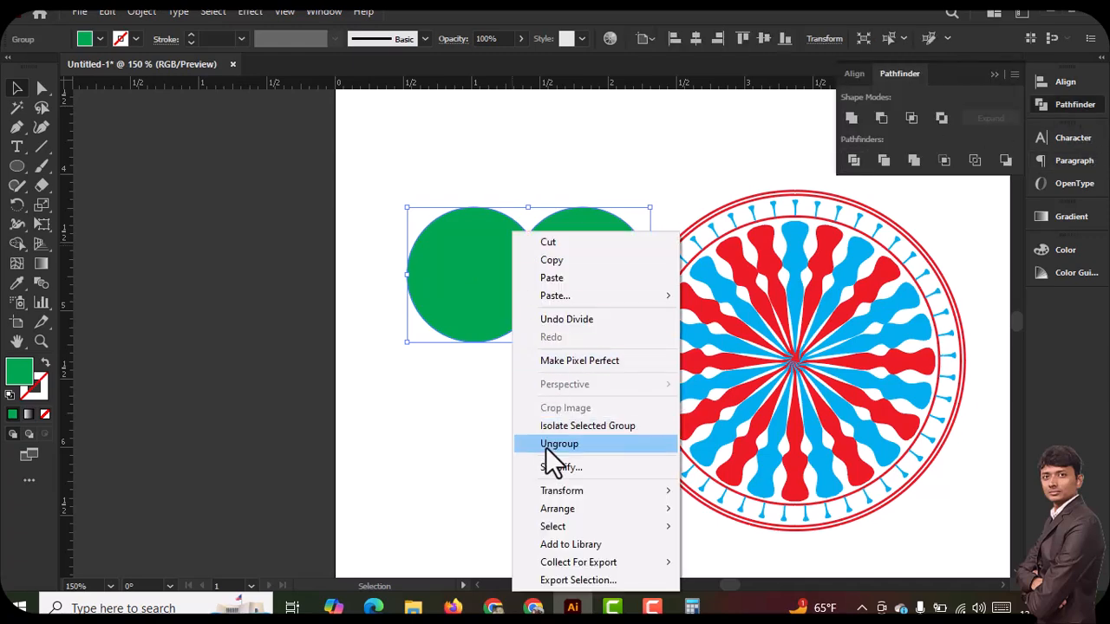
left_click(550, 448)
left_click(521, 451)
left_click(471, 284)
key("Delete")
left_click(599, 295)
key("Delete")
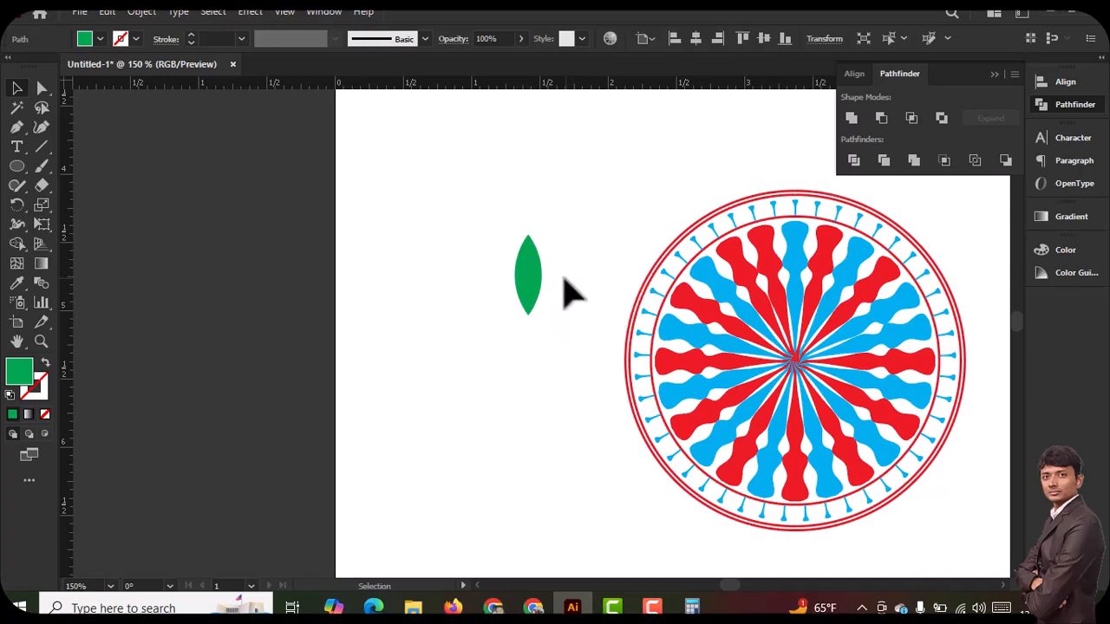
Shrink the green leaf and fit it between two blue pins in the upper part of the wheel's ring
left_click_drag(550, 298, 540, 250)
left_click(364, 290)
key("z")
left_click(607, 278)
left_click(469, 347)
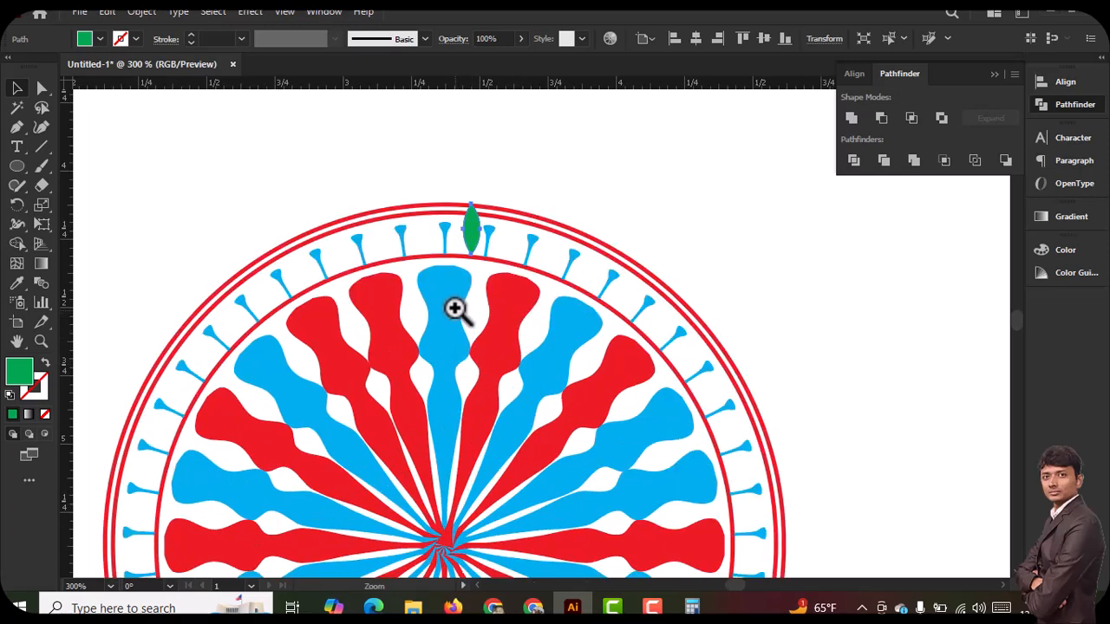
left_click(473, 273)
left_click(486, 254)
left_click_drag(653, 299, 627, 359)
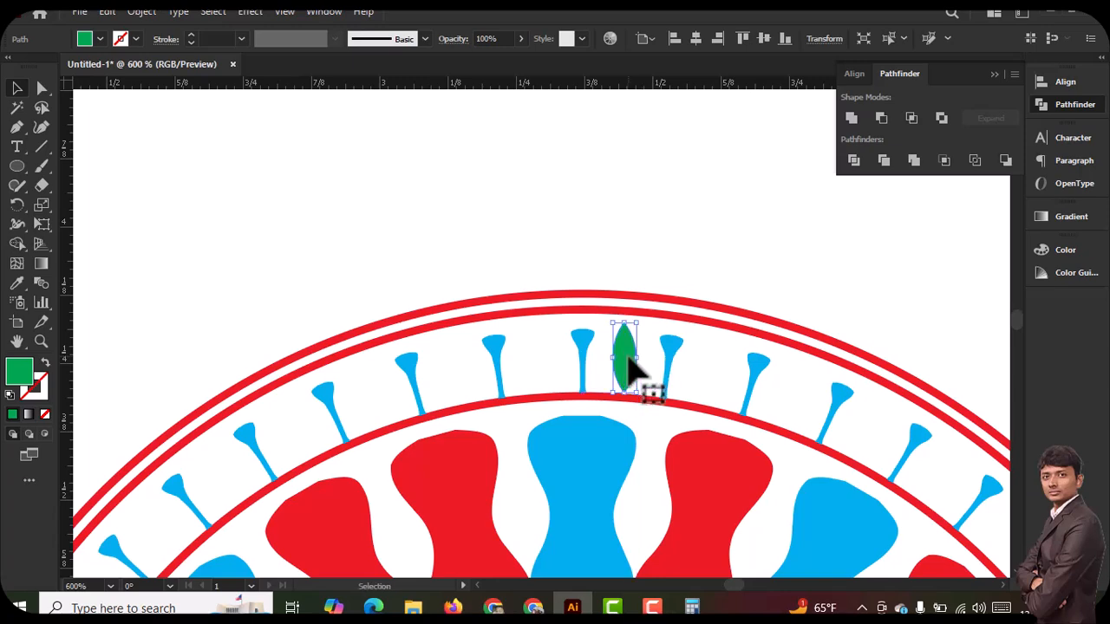
Create a copy of the green leaf rotated 8° about the wheel's center
key("ctrl+minus")
key("ctrl+minus")
key("ctrl+minus")
left_click_drag(619, 461, 628, 251)
left_click(806, 256)
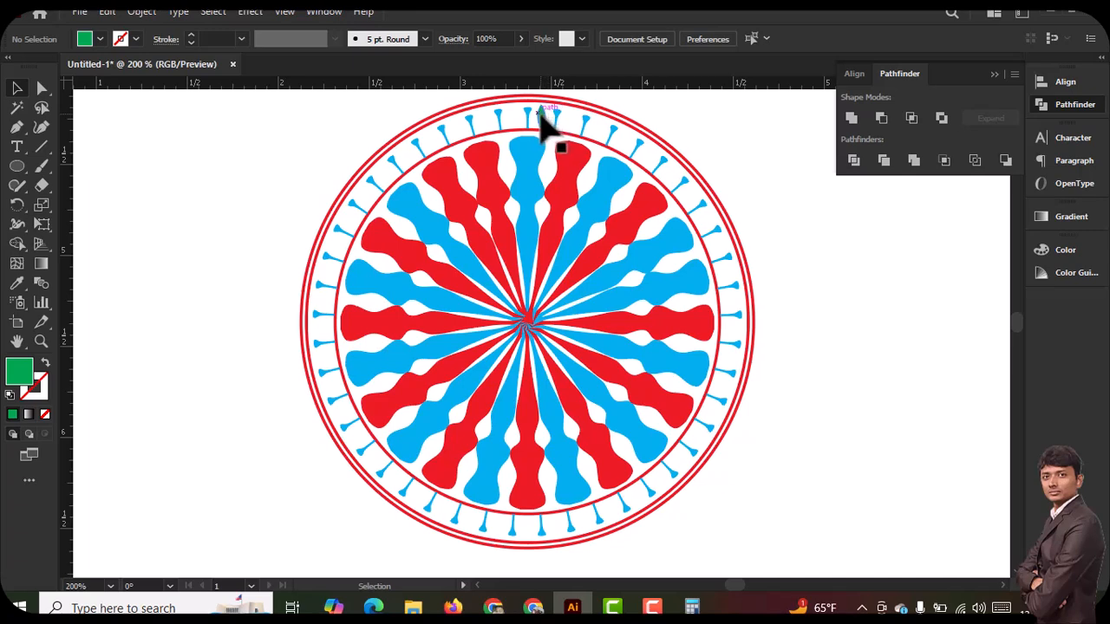
left_click(540, 113)
left_click(17, 206)
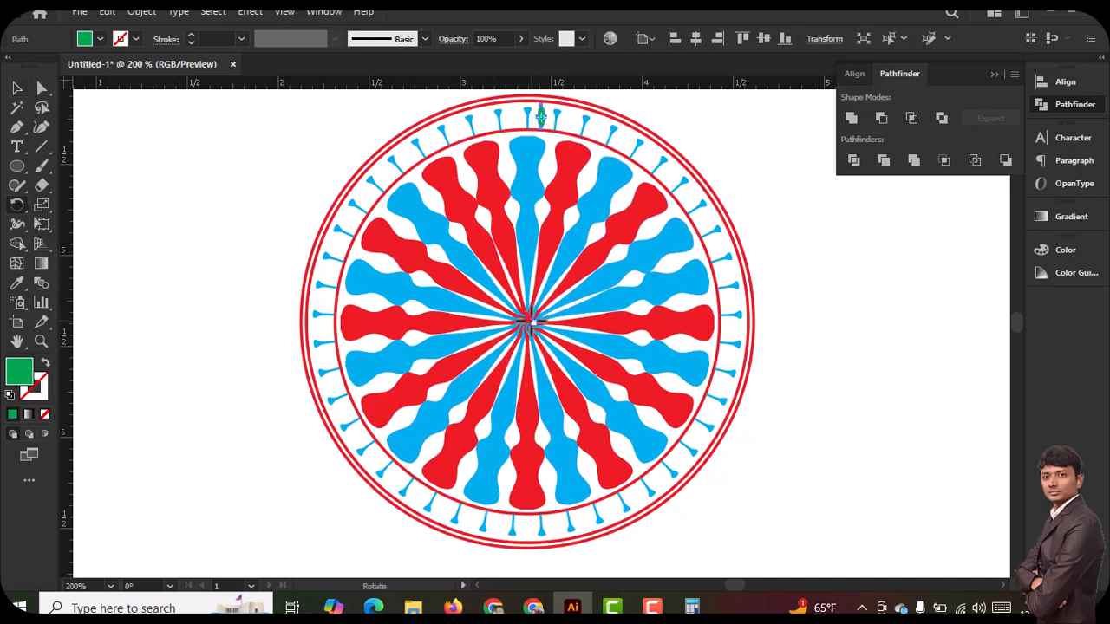
left_click(526, 322, "alt")
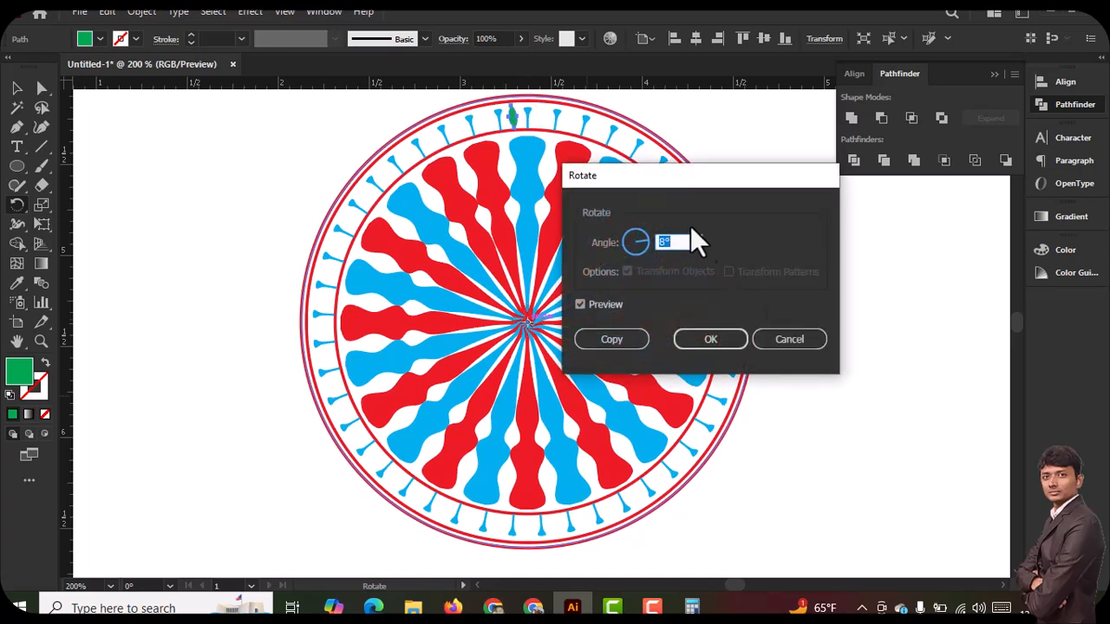
left_click(629, 341)
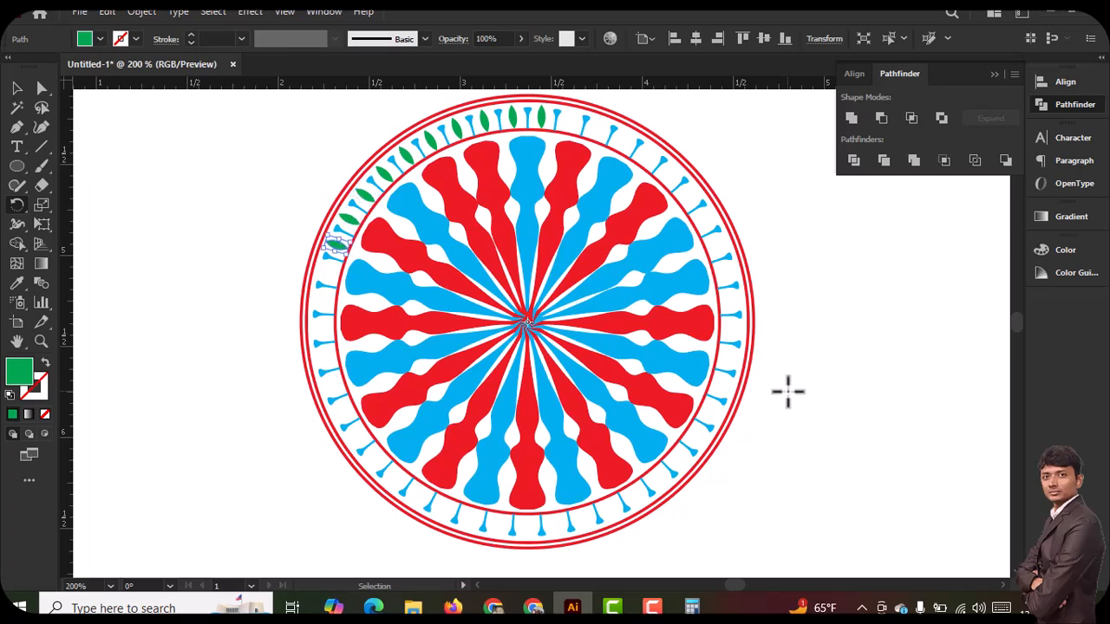
Repeat the rotated copy until green leaves fill every gap between the blue pins around the ring, and deselect
key("ctrl+d")
key("ctrl+d")
key("ctrl+d")
key("ctrl+d")
key("ctrl+d")
key("ctrl+d")
key("ctrl+d")
key("ctrl+d")
key("ctrl+d")
key("ctrl+d")
key("ctrl+d")
key("ctrl+d")
key("ctrl+d")
key("ctrl+d")
key("ctrl+d")
key("ctrl+d")
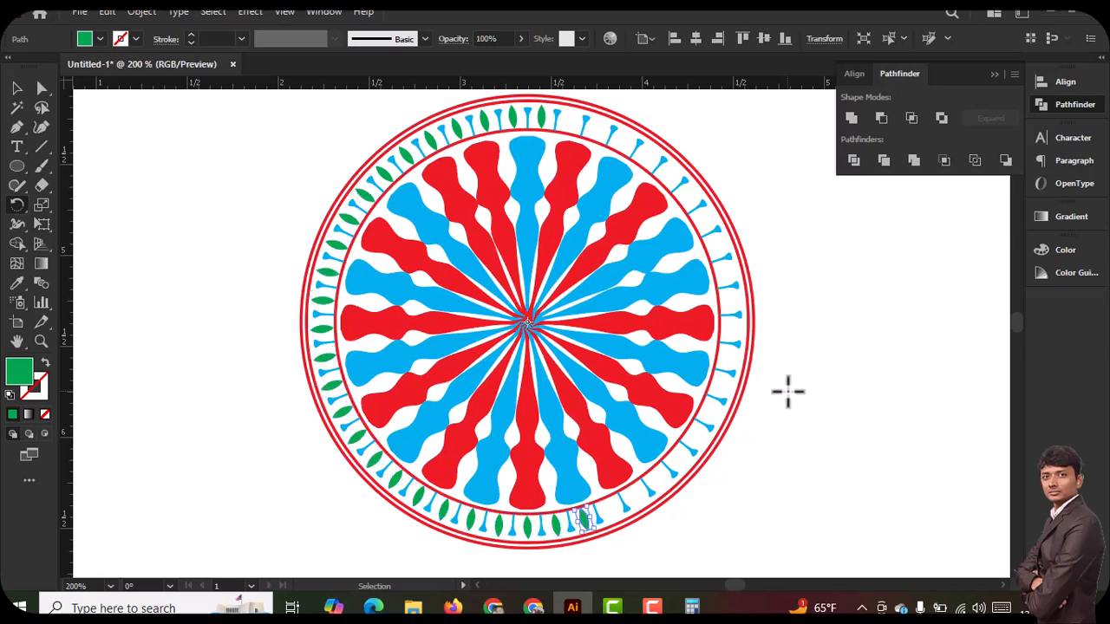
key("ctrl+d")
key("ctrl+d")
key("ctrl+d")
key("ctrl+d")
key("ctrl+d")
key("ctrl+d")
key("ctrl+d")
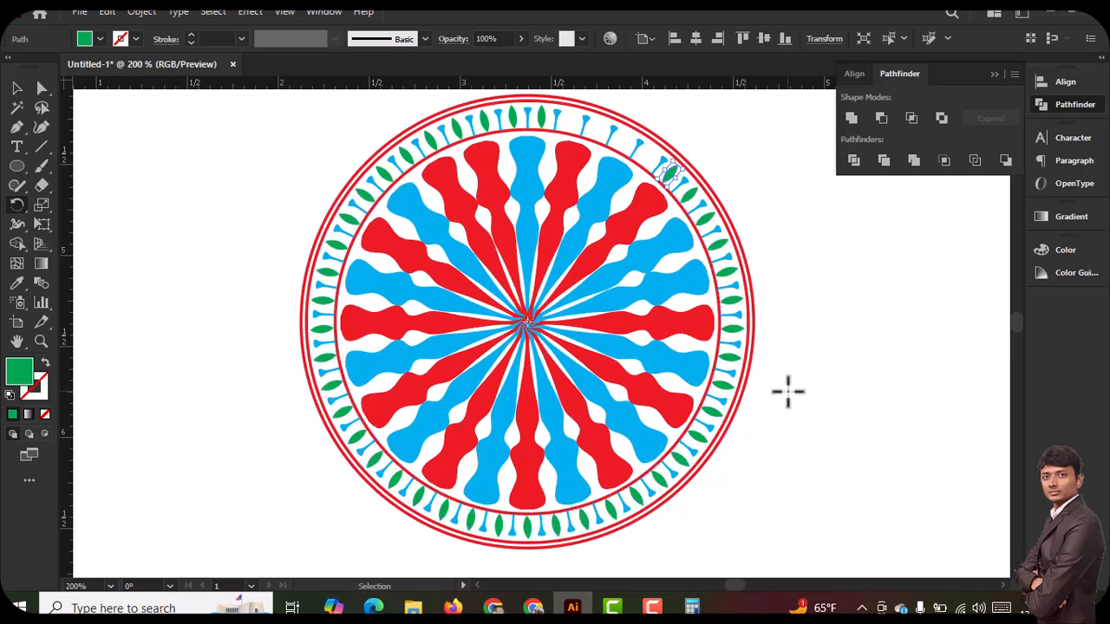
key("ctrl+d")
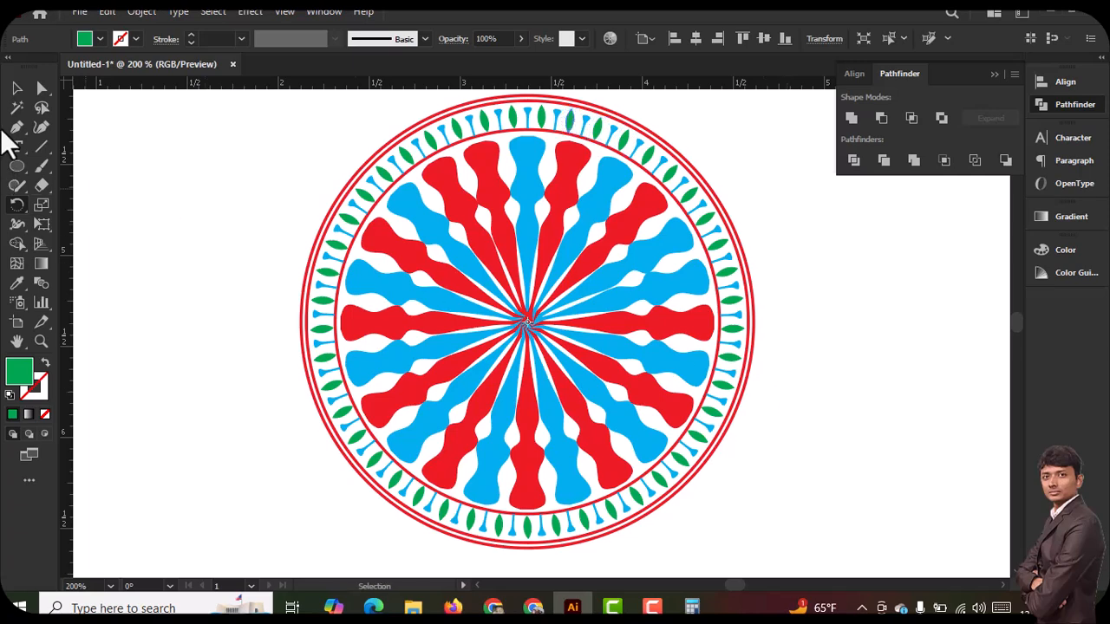
left_click(16, 88)
left_click(223, 309)
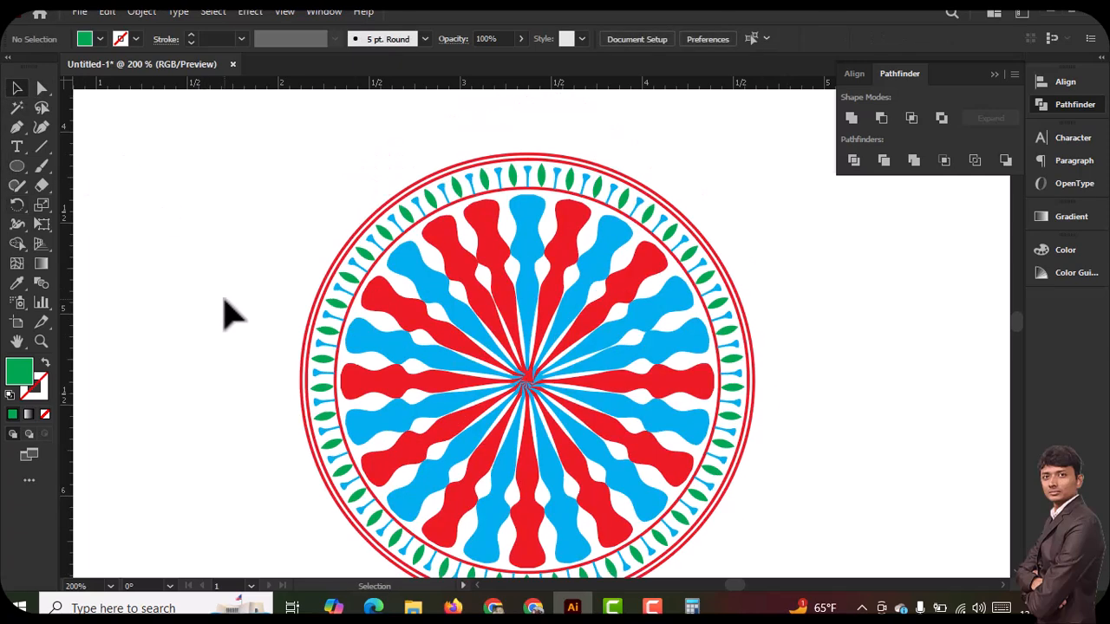
Select the entire wheel design and move it aside to the right to free up blank artboard space
scroll(227, 312, "up", 2)
scroll(227, 316, "down", 2)
key("ctrl+minus")
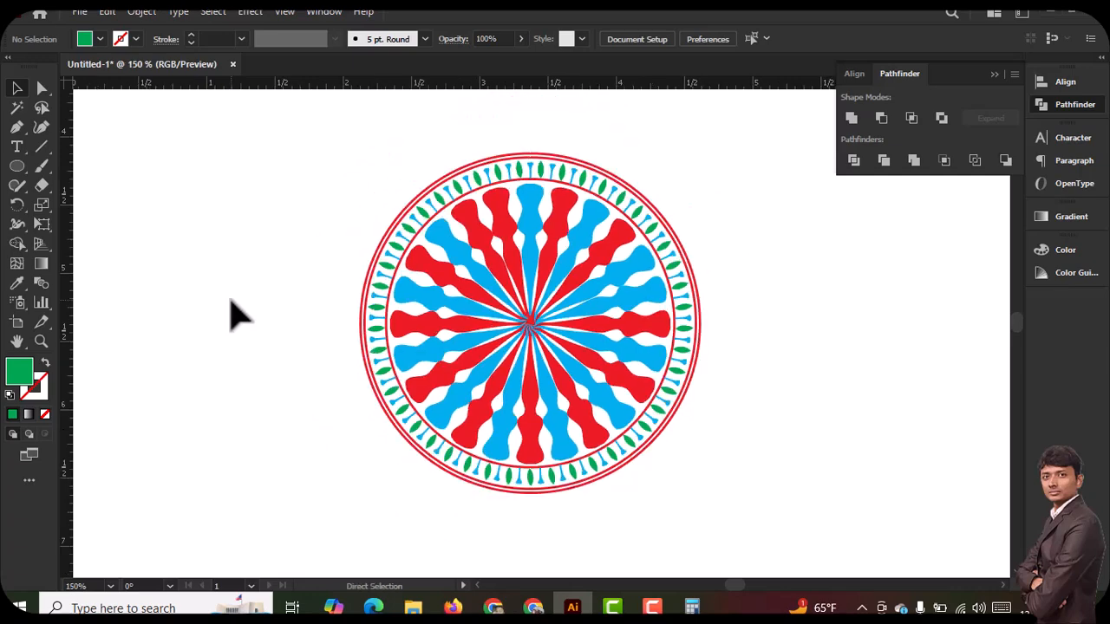
key("space")
left_click_drag(361, 297, 357, 298)
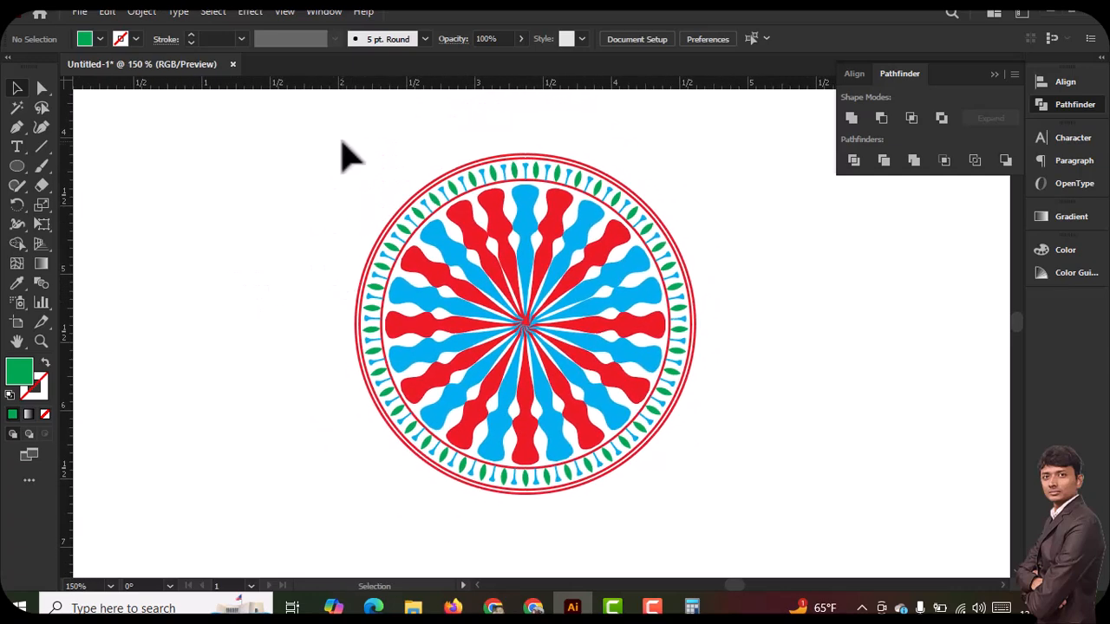
left_click_drag(723, 594, 724, 597)
left_click_drag(524, 299, 919, 371)
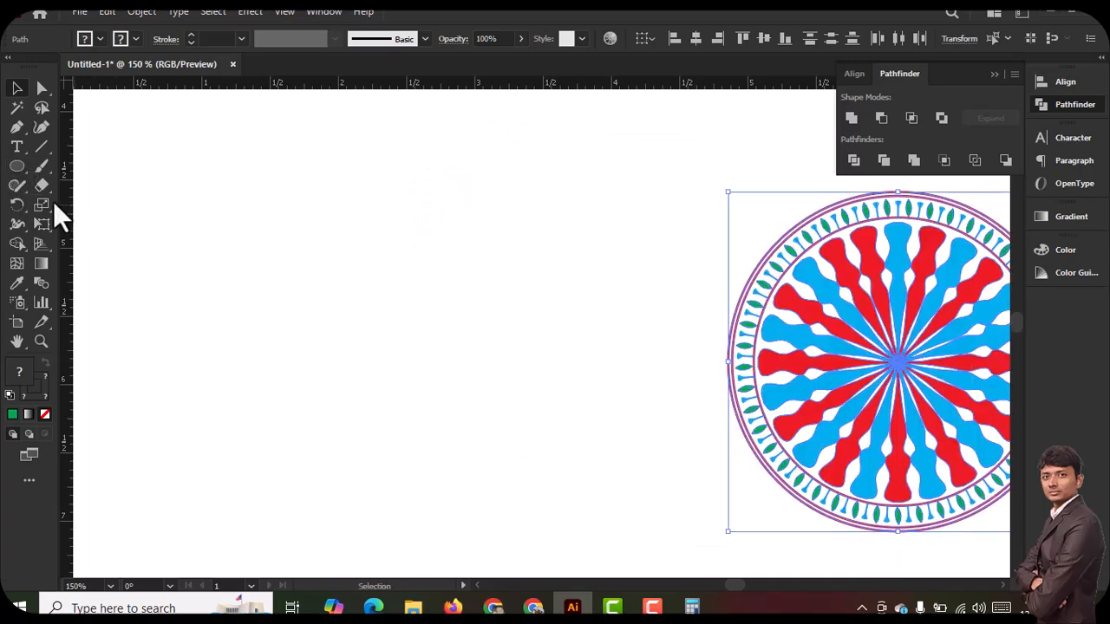
Draw a green square about 1.7 in wide in the blank space beside the wheel and deselect it
left_click(12, 166)
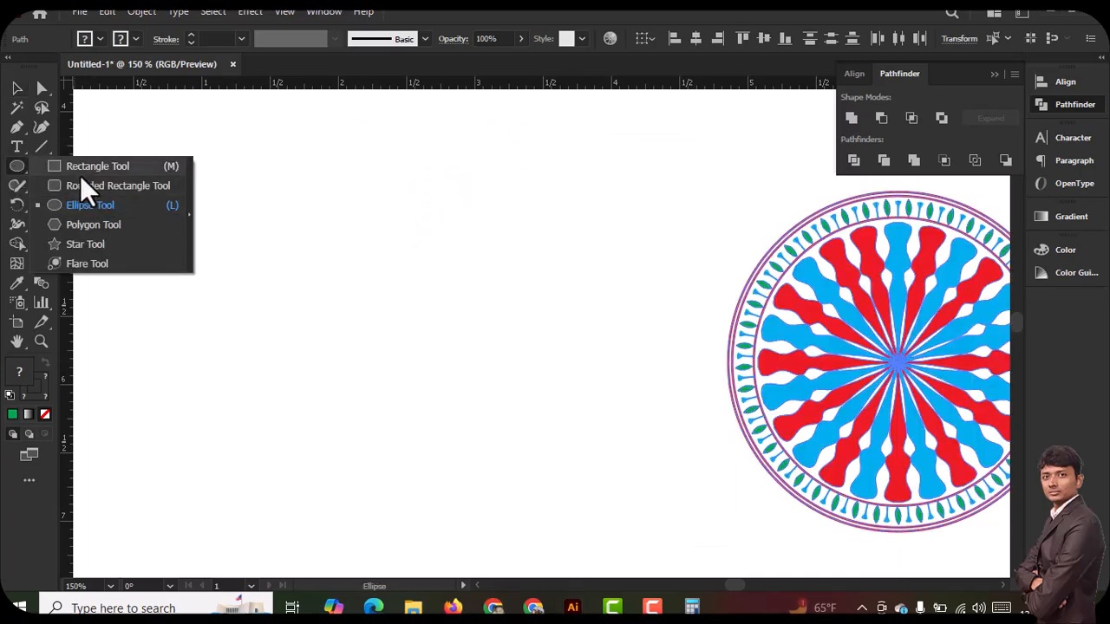
left_click(81, 174)
left_click_drag(200, 197, 427, 424)
left_click(17, 89)
left_click(122, 186)
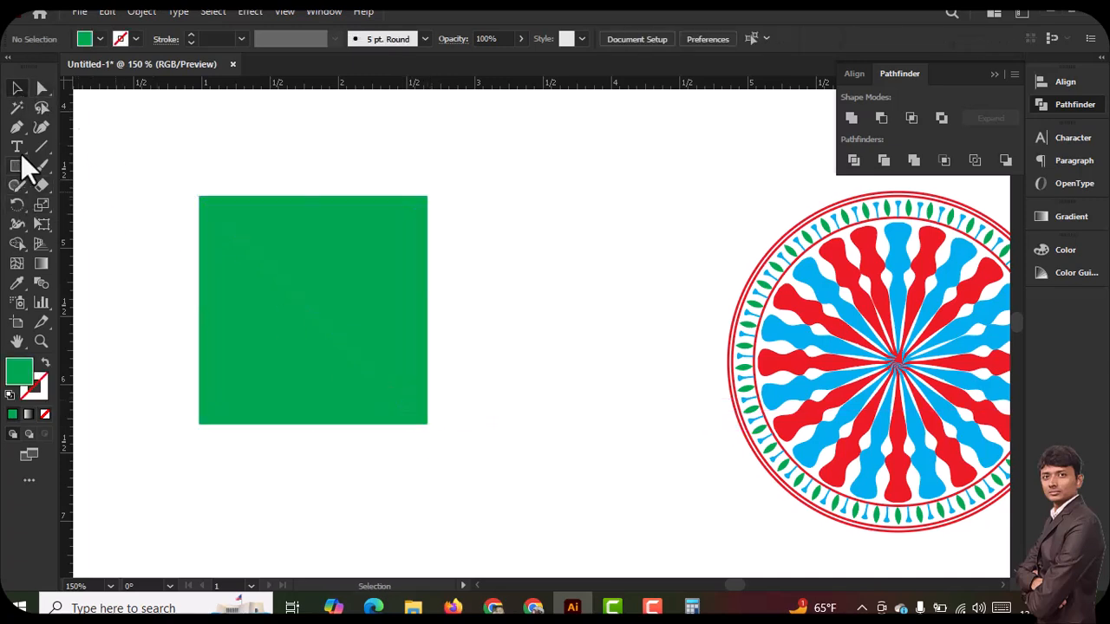
Copy a blue spindle from the wheel onto the green square's lower left edge, fill it black and line up the square
left_click_drag(907, 254, 213, 336)
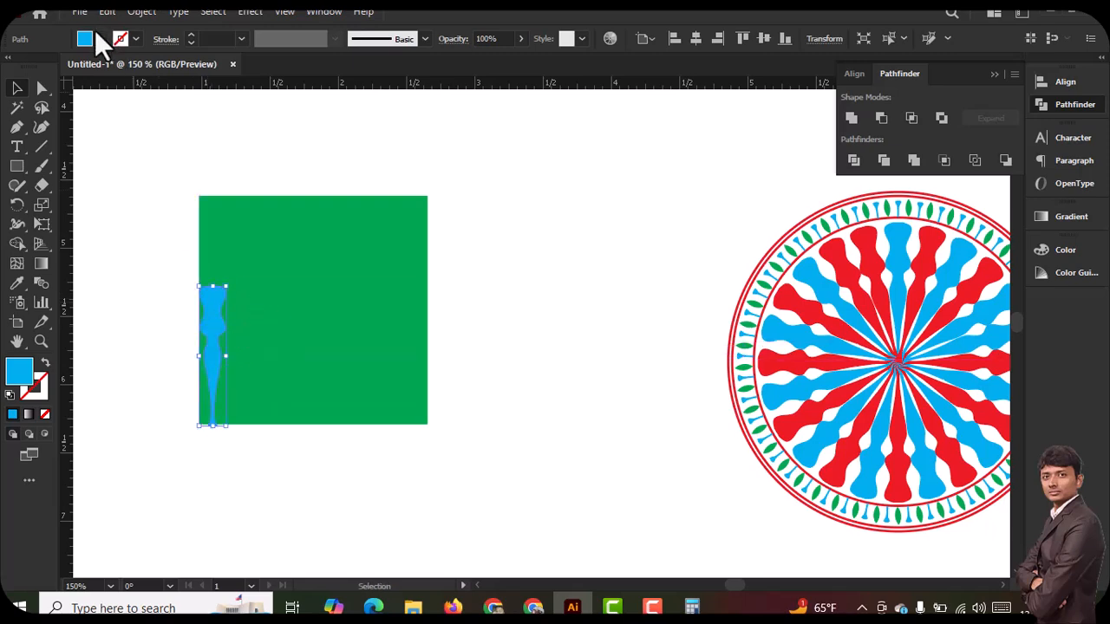
left_click(99, 38)
left_click(46, 68)
left_click(539, 319)
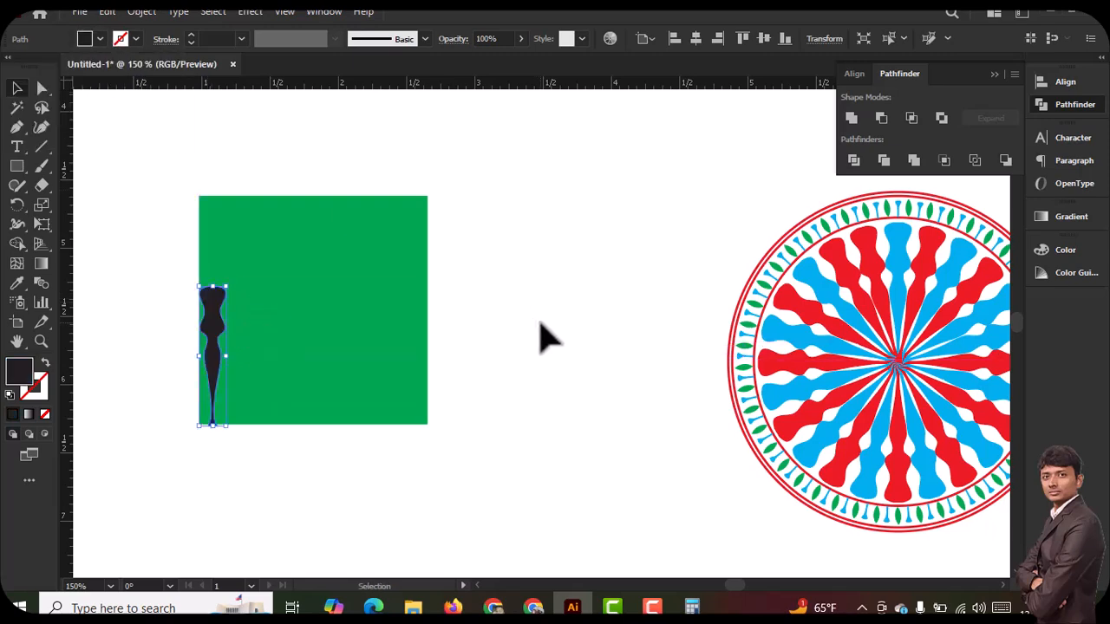
left_click(539, 320)
mouse_move(200, 335)
left_mouse_down()
mouse_move(216, 354)
mouse_move(201, 342)
mouse_move(218, 341)
left_mouse_up()
left_click(291, 357)
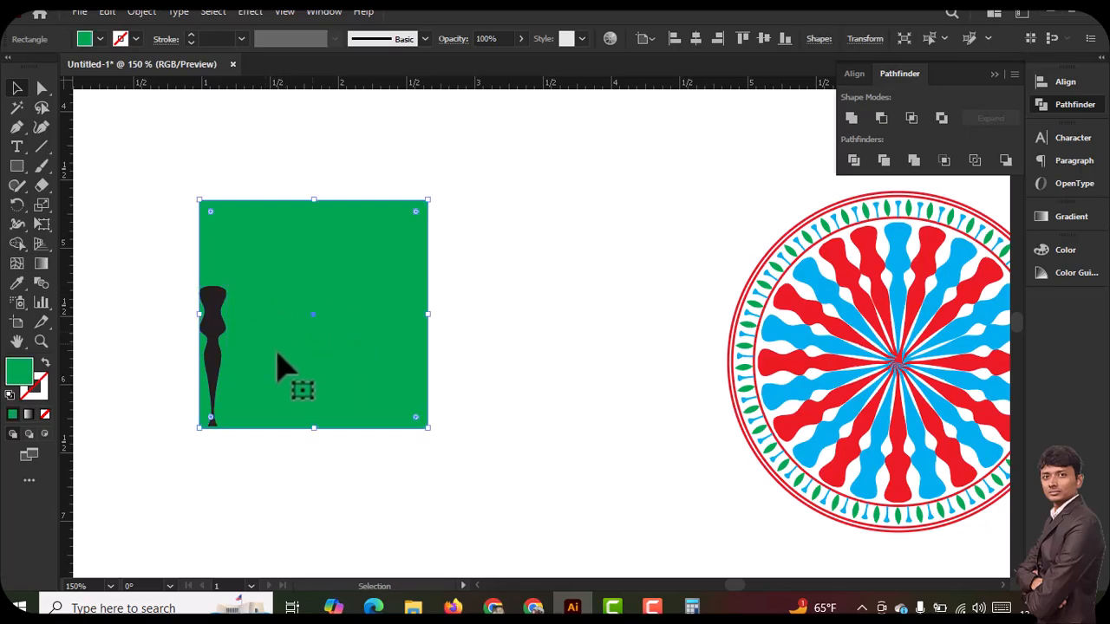
Capture the square area and outline in red the spindle, the bottom edge's midpoint and the mirrored spindle position
key("Print")
left_click_drag(189, 200, 442, 451)
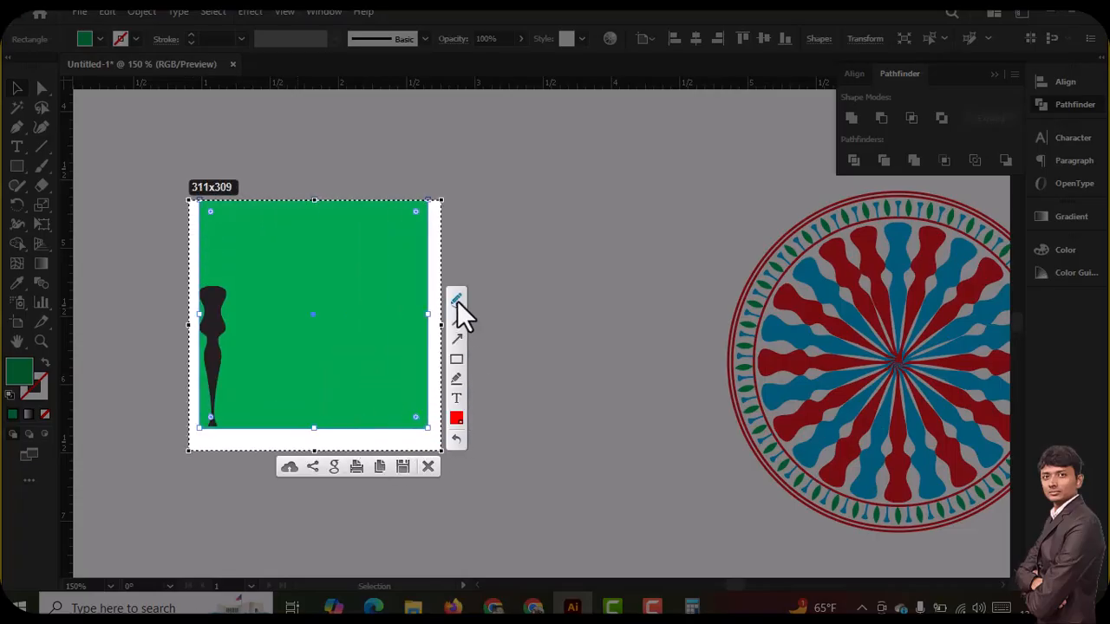
mouse_move(288, 431)
left_mouse_down()
mouse_move(314, 414)
mouse_move(330, 437)
mouse_move(288, 411)
left_mouse_up()
mouse_move(198, 274)
left_mouse_down()
mouse_move(224, 287)
mouse_move(239, 390)
left_mouse_up()
left_click_drag(193, 342, 195, 343)
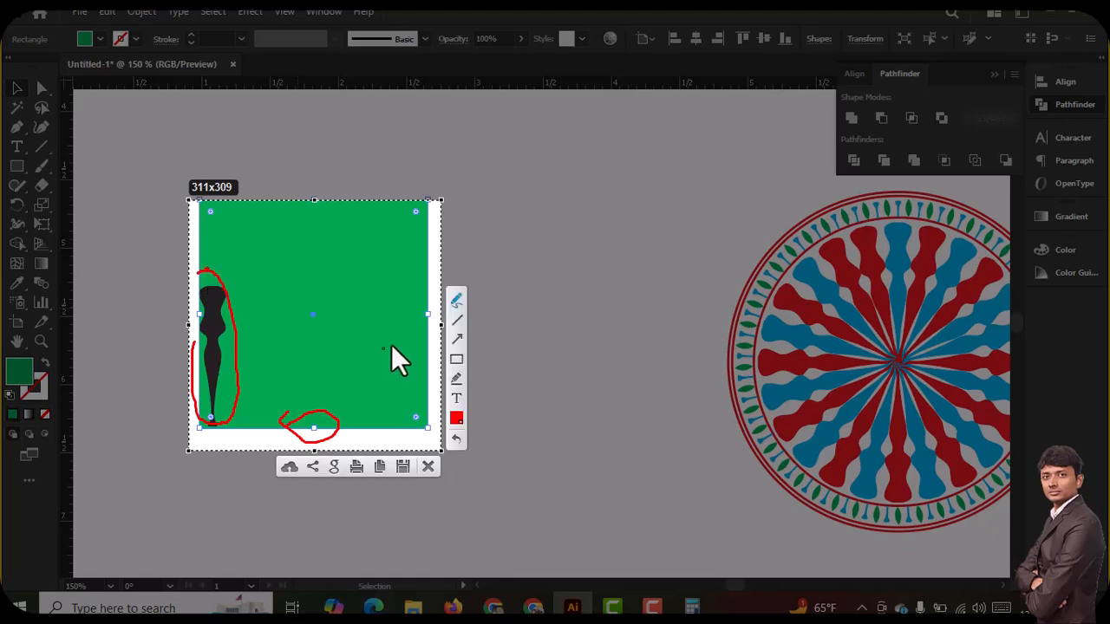
left_click_drag(397, 278, 416, 441)
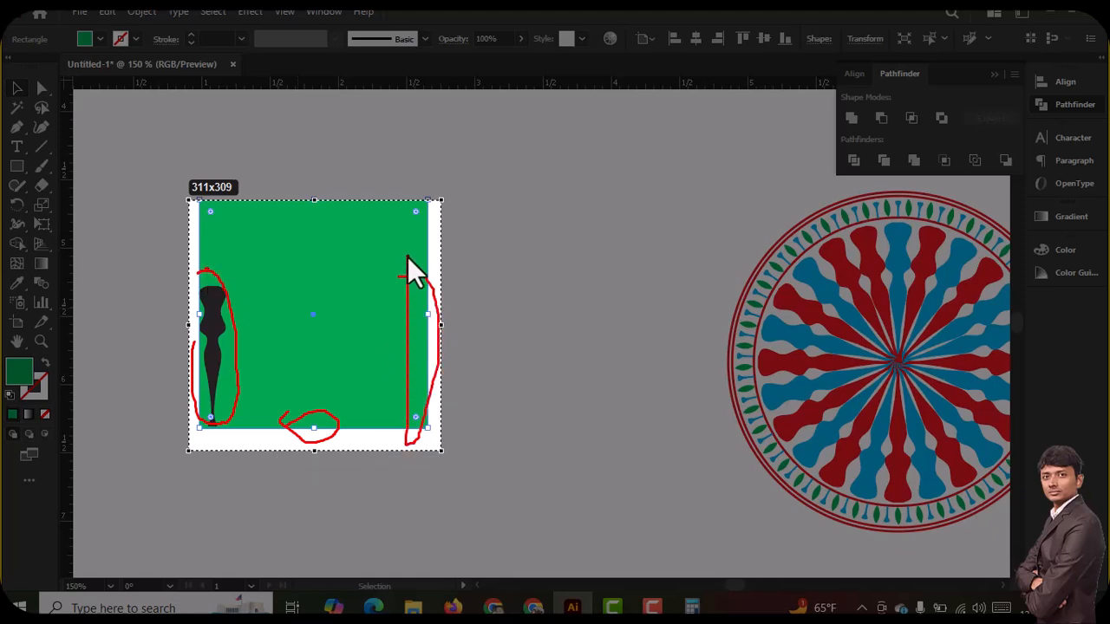
left_click_drag(407, 258, 408, 258)
key("Escape")
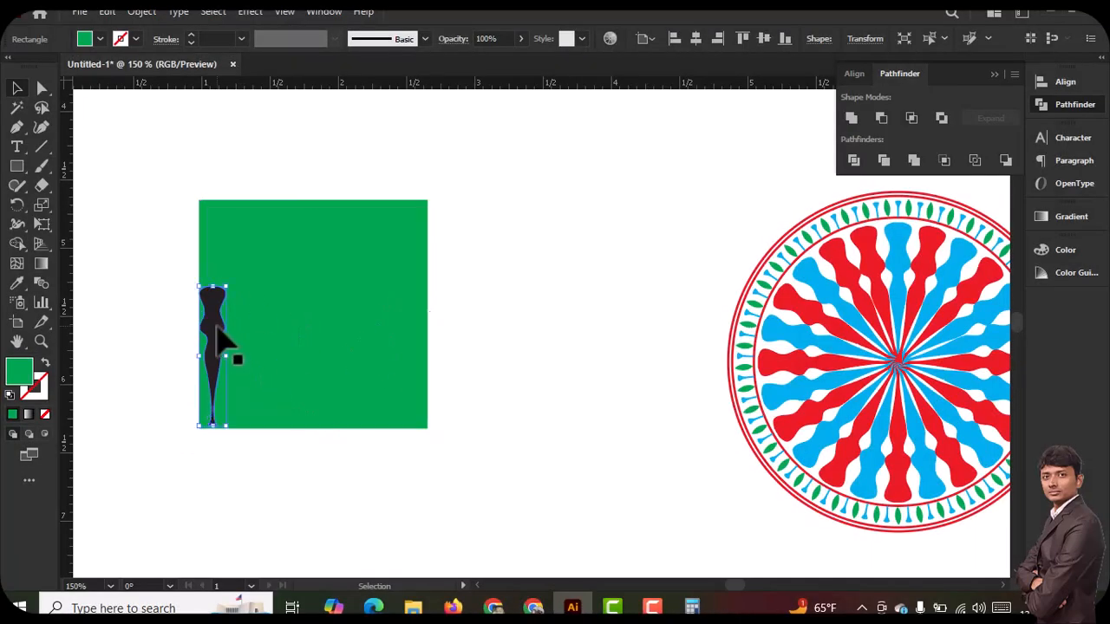
left_click(221, 340)
left_click_drag(217, 328, 417, 328)
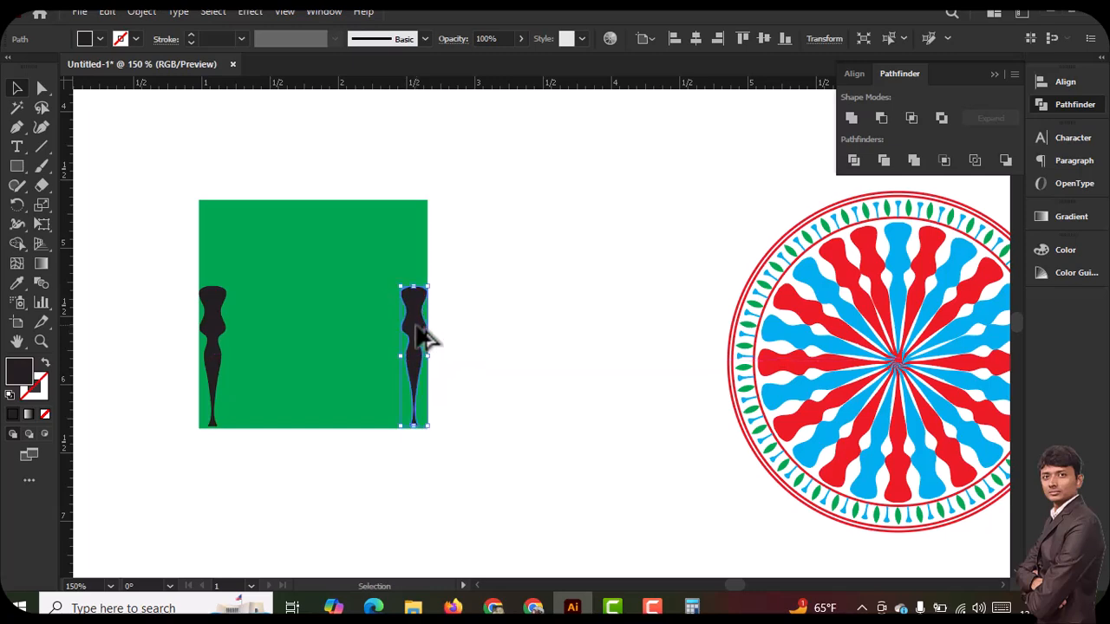
key("Delete")
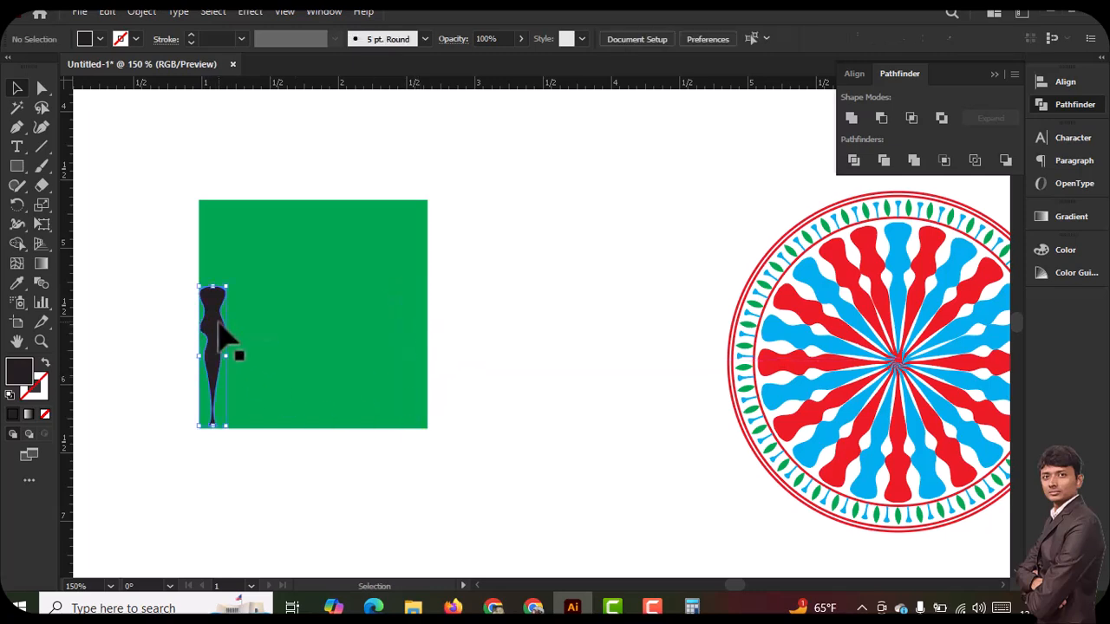
left_click(215, 338)
left_click(303, 347)
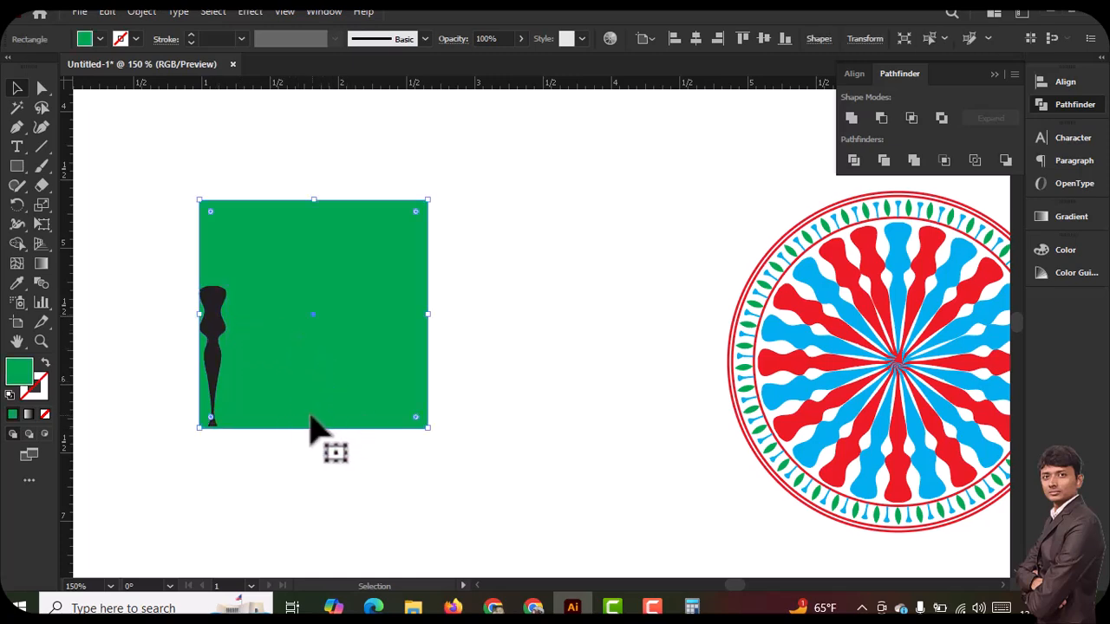
left_click(218, 346)
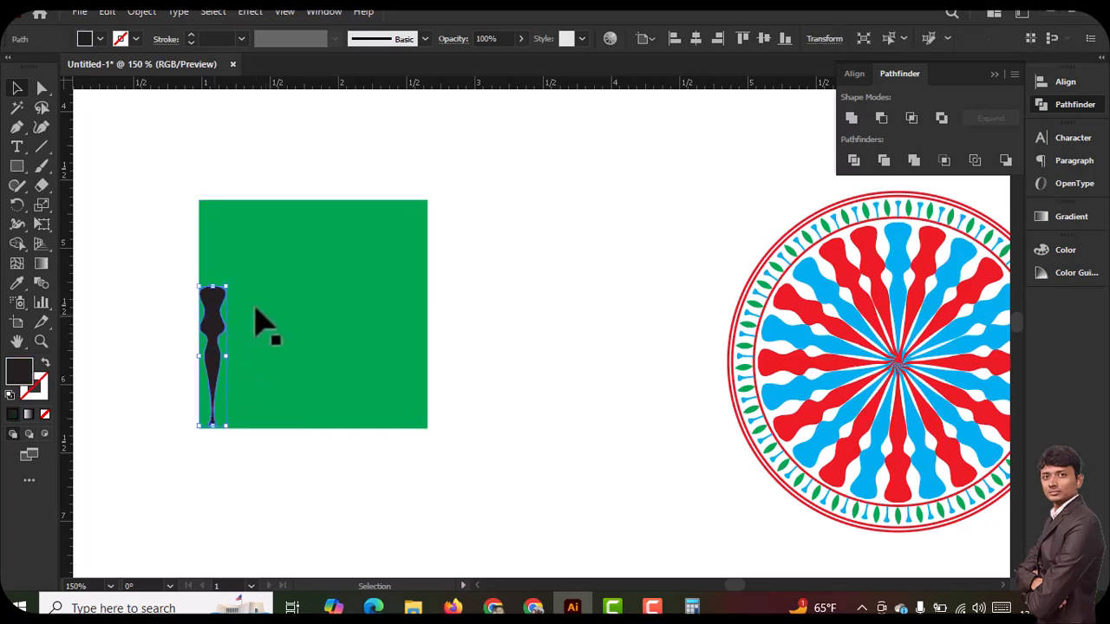
left_click_drag(17, 205, 103, 224)
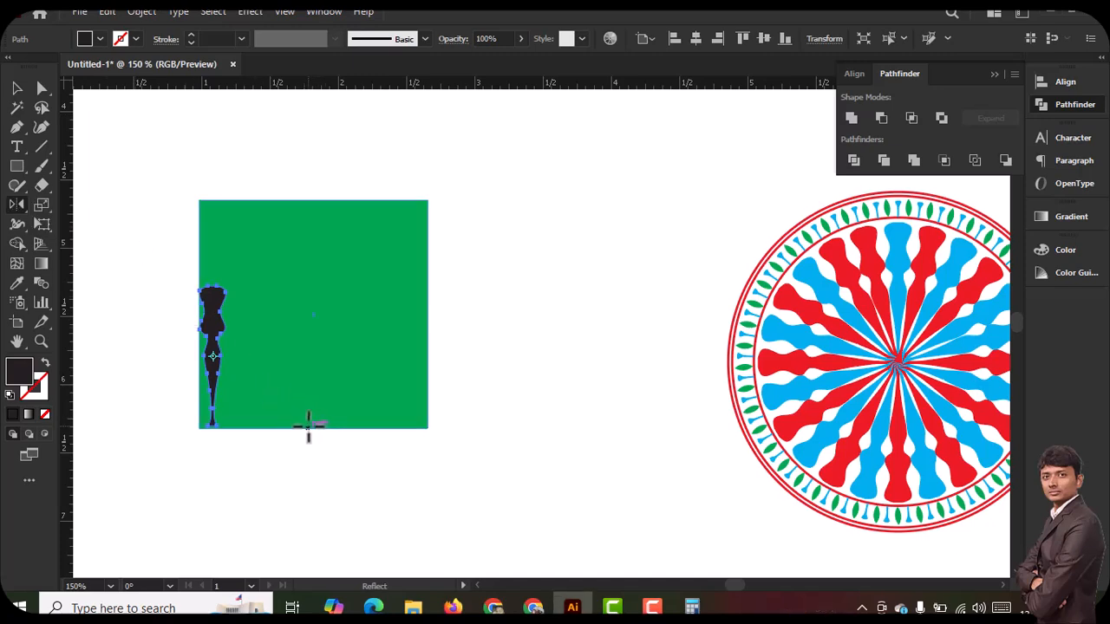
left_click(308, 426, "alt")
left_click_drag(339, 116, 634, 137)
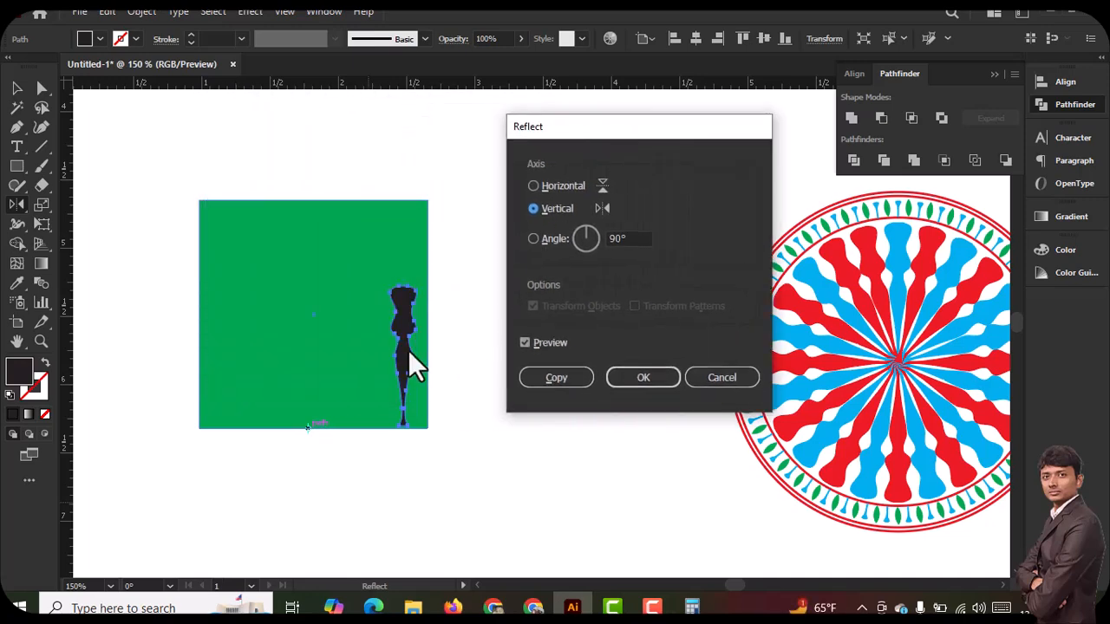
left_click(704, 379)
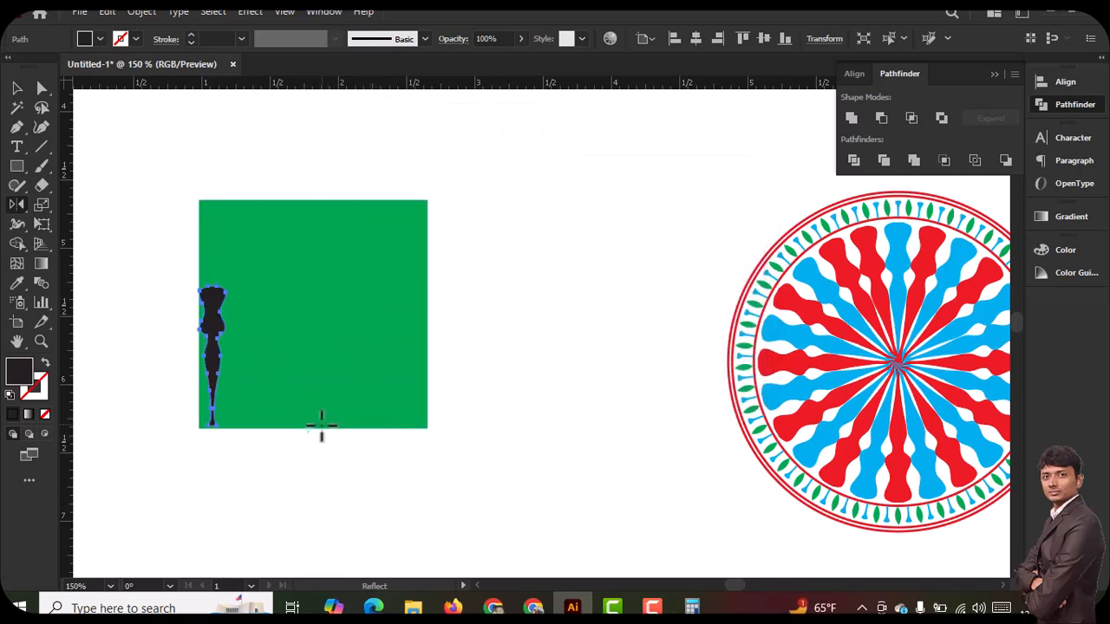
Draw a vertical line about 2.3 in long through the centre of the green square and deselect it
left_click(17, 87)
left_click(310, 303)
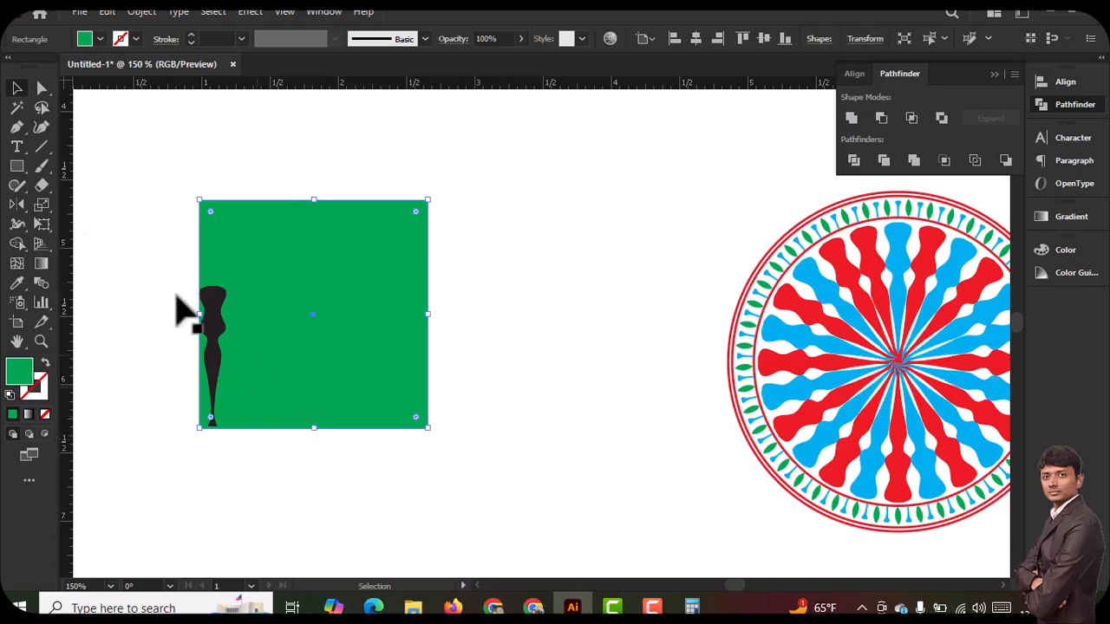
left_click(42, 146)
left_click_drag(314, 178, 314, 498)
left_click(16, 89)
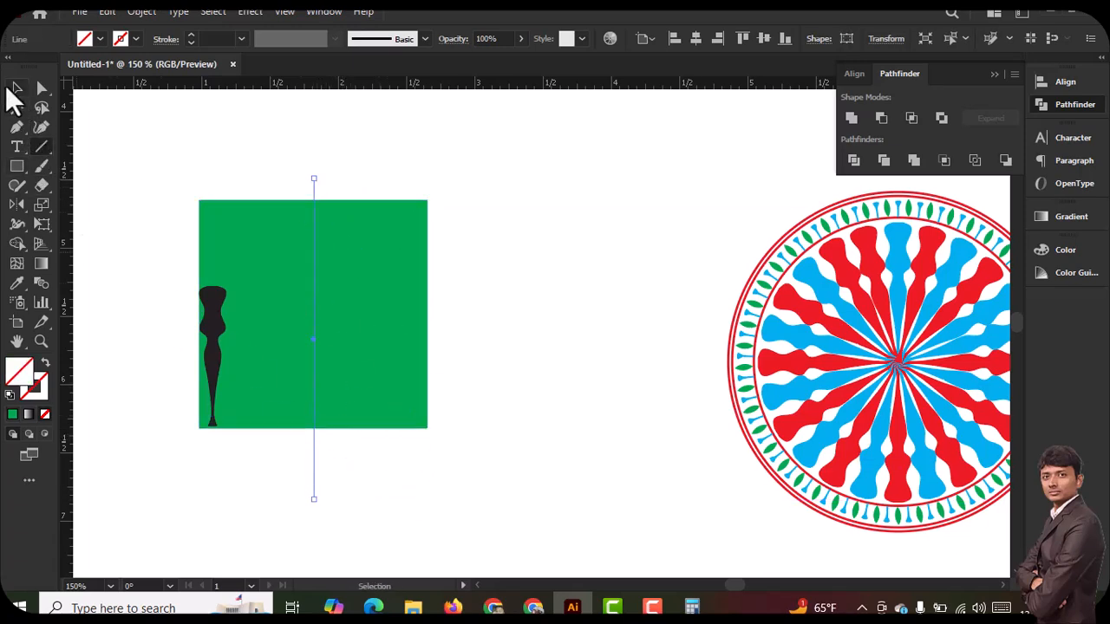
left_click(144, 217)
Reflect a copy of the black spindle across the vertical axis where the centre line meets the square's bottom edge, and deselect
left_click(222, 359)
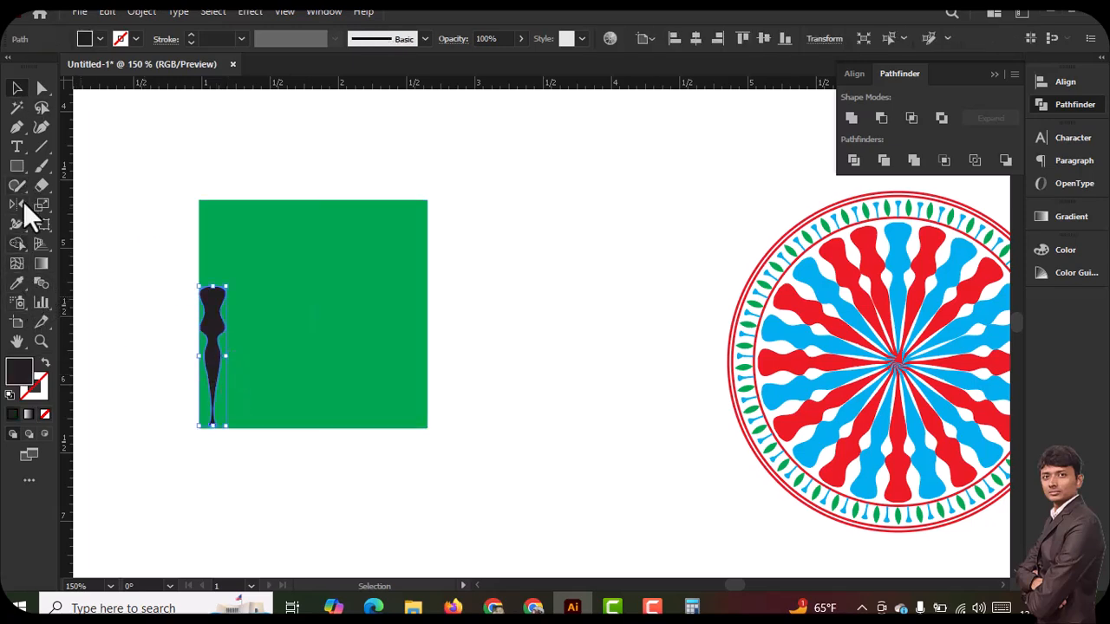
left_click_drag(16, 209, 104, 227)
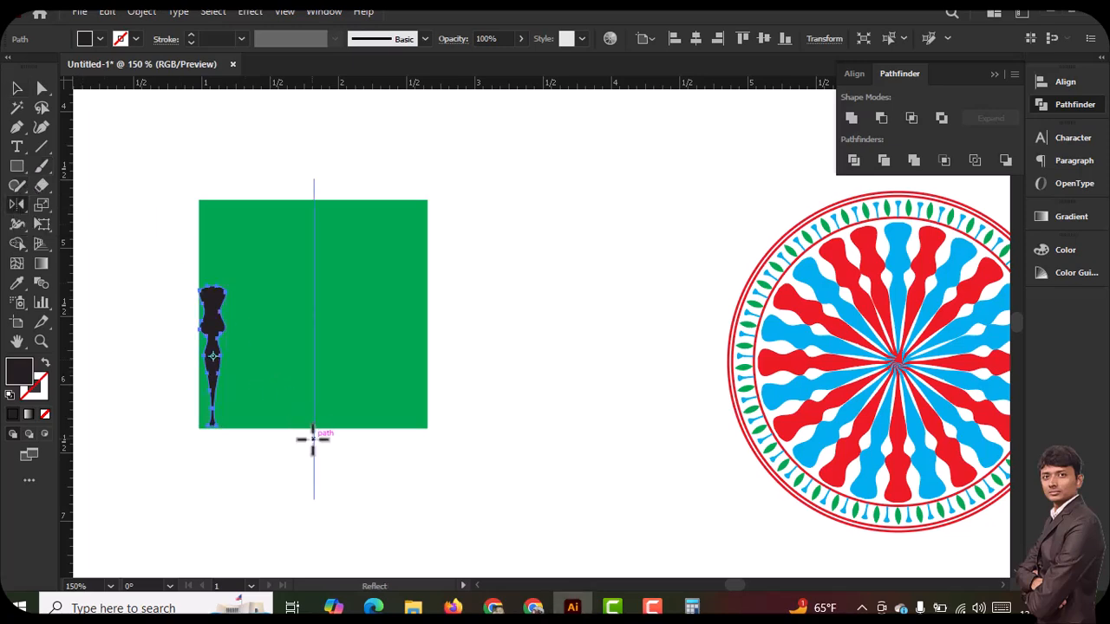
left_click(314, 427, "alt")
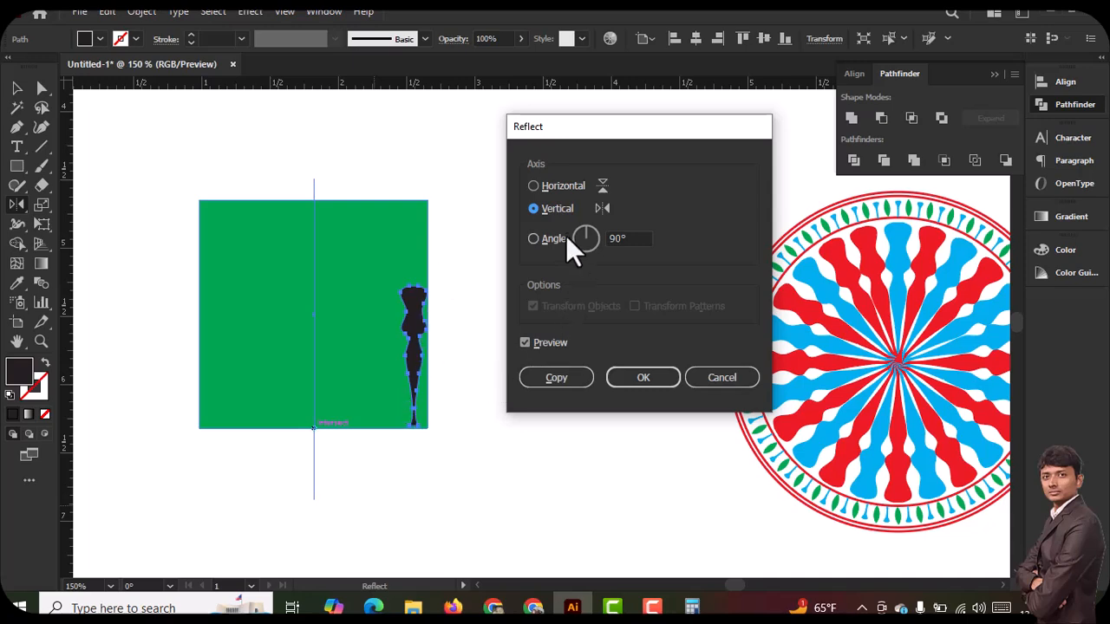
left_click(556, 378)
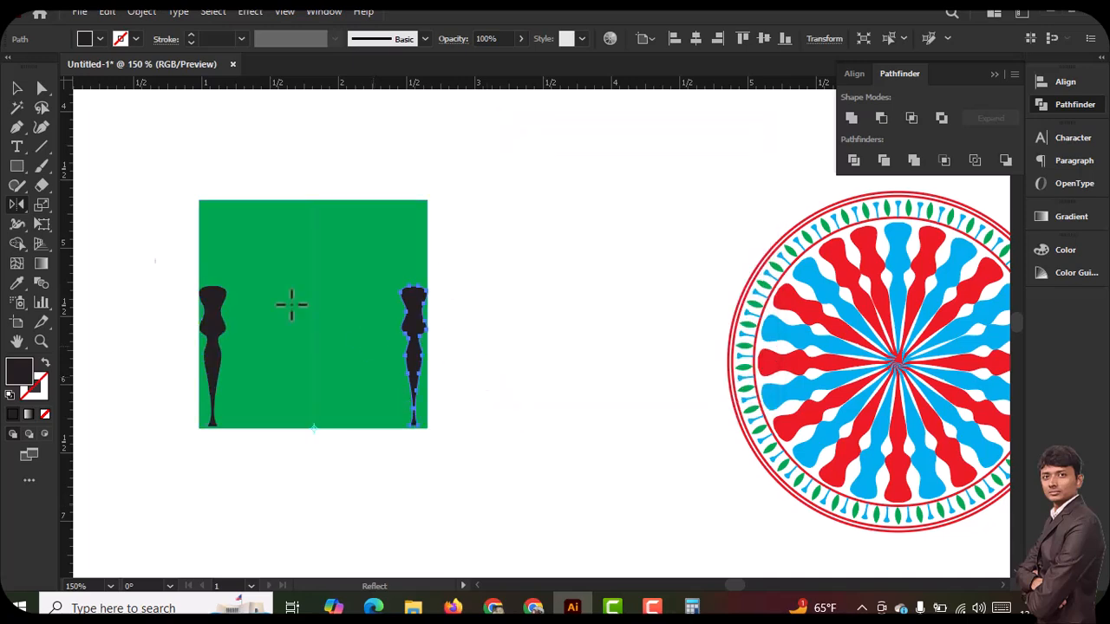
left_click(533, 389)
Select the complete wheel design and expand its appearance
left_click_drag(533, 379, 300, 387)
key("ctrl+minus")
key("ctrl+minus")
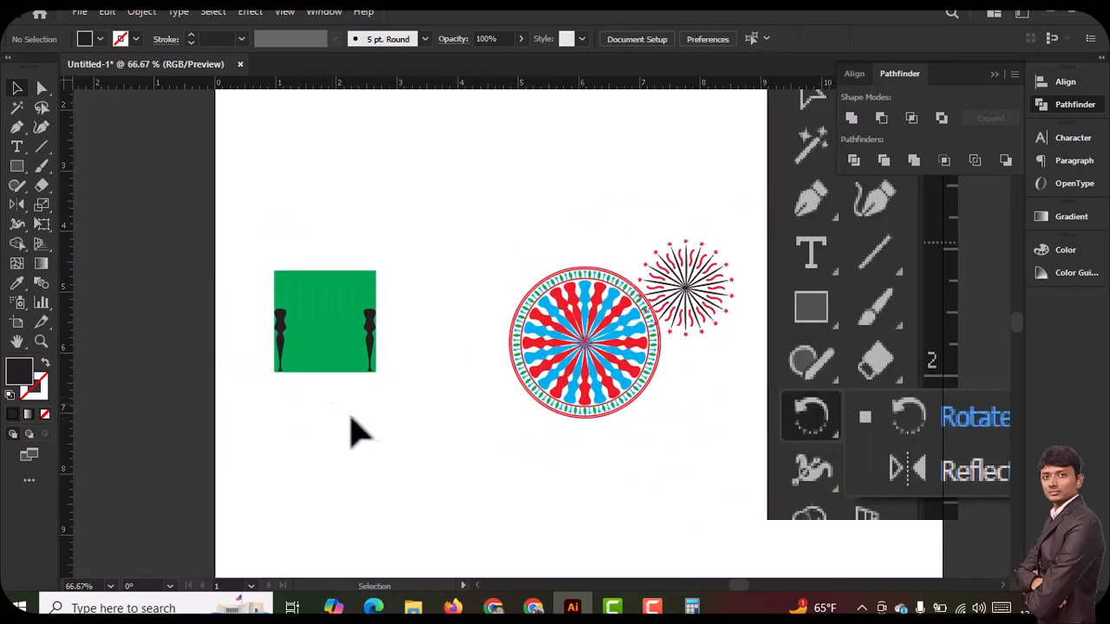
left_click(565, 460)
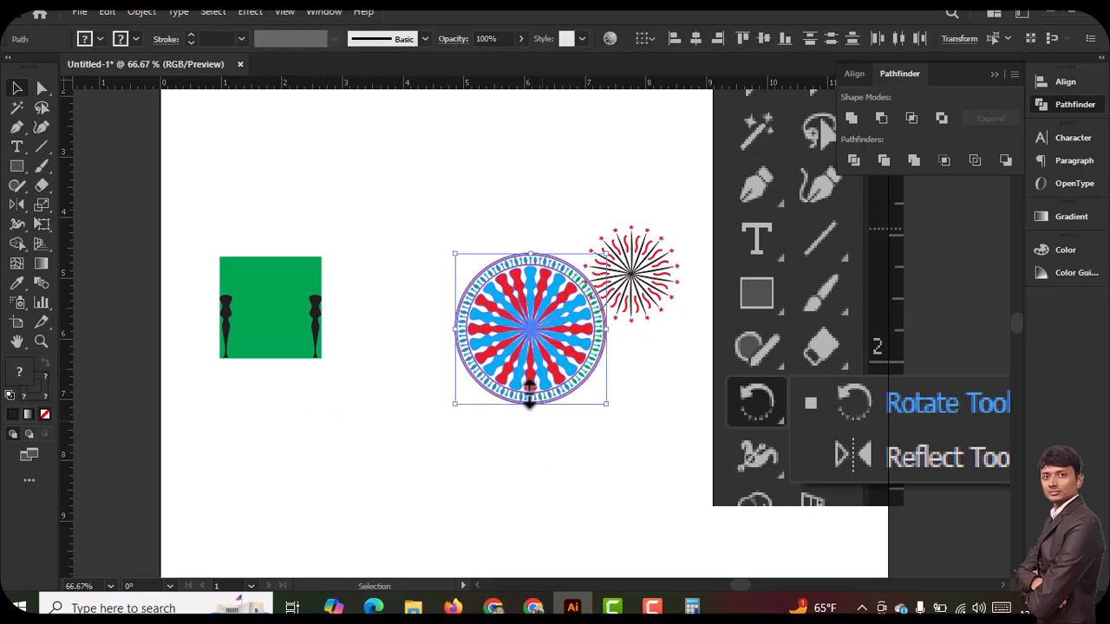
left_click(141, 12)
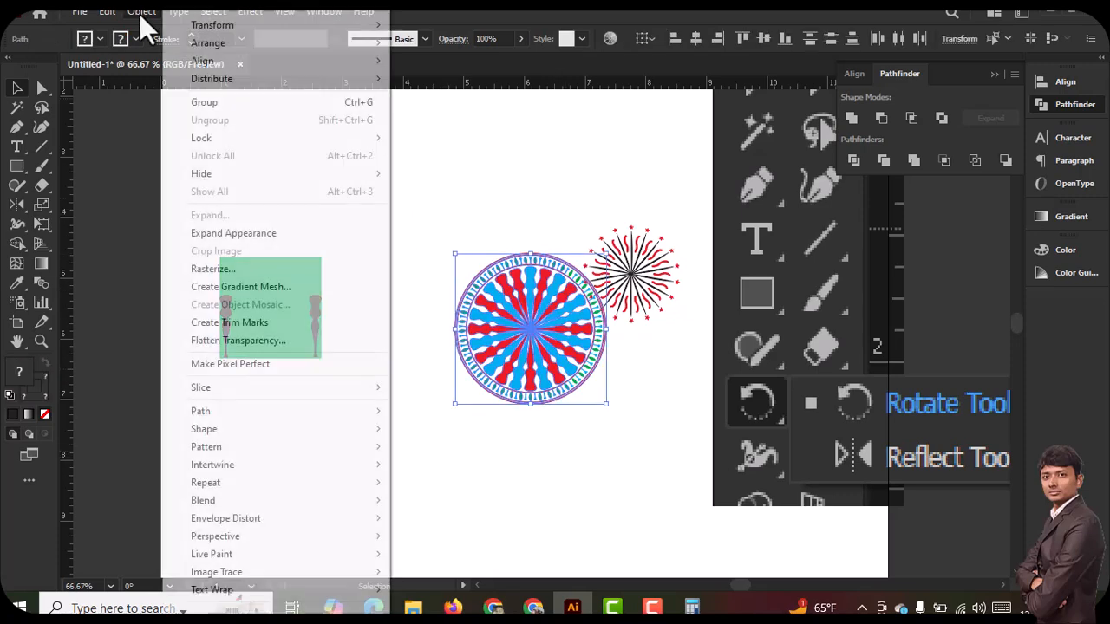
left_click(231, 235)
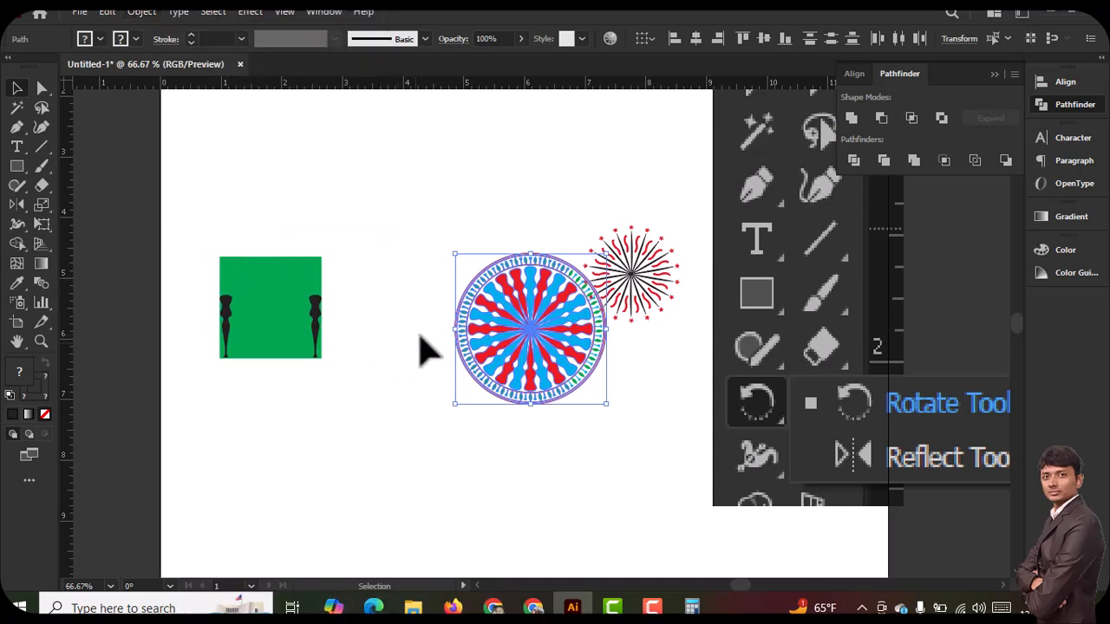
Move the green square with both black spindles off the artboard, beyond its upper left side
left_click(278, 245)
left_click_drag(217, 251, 139, 201)
left_click(469, 252)
left_click_drag(468, 251, 607, 433)
left_click(593, 187)
left_click(545, 283)
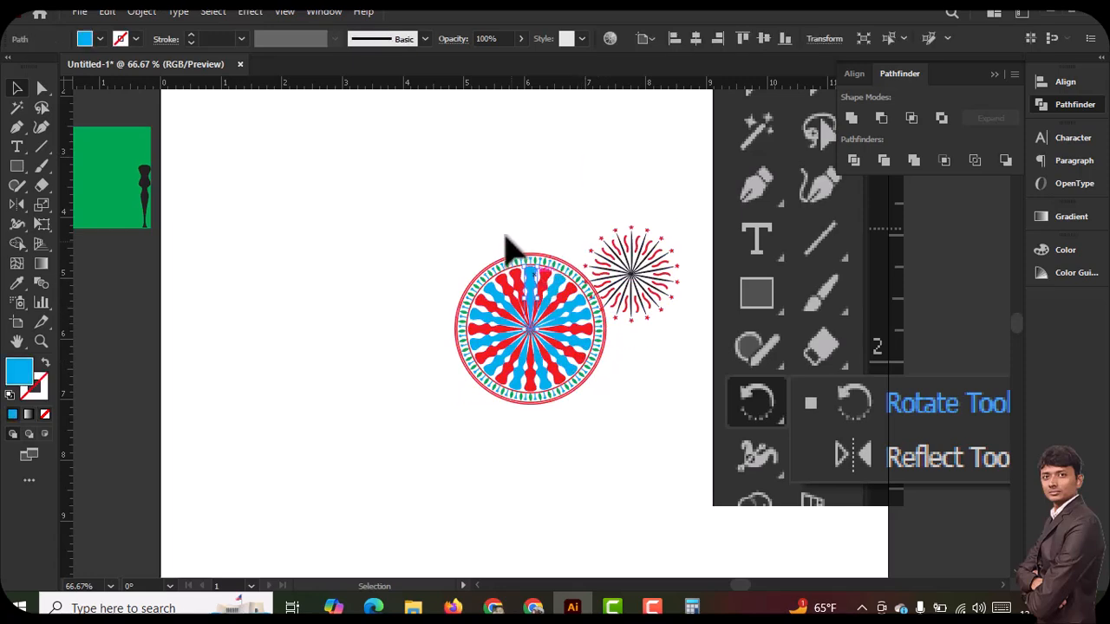
left_click_drag(441, 224, 583, 427)
left_click_drag(564, 355, 275, 321)
left_click_drag(359, 179, 498, 310)
key("Delete")
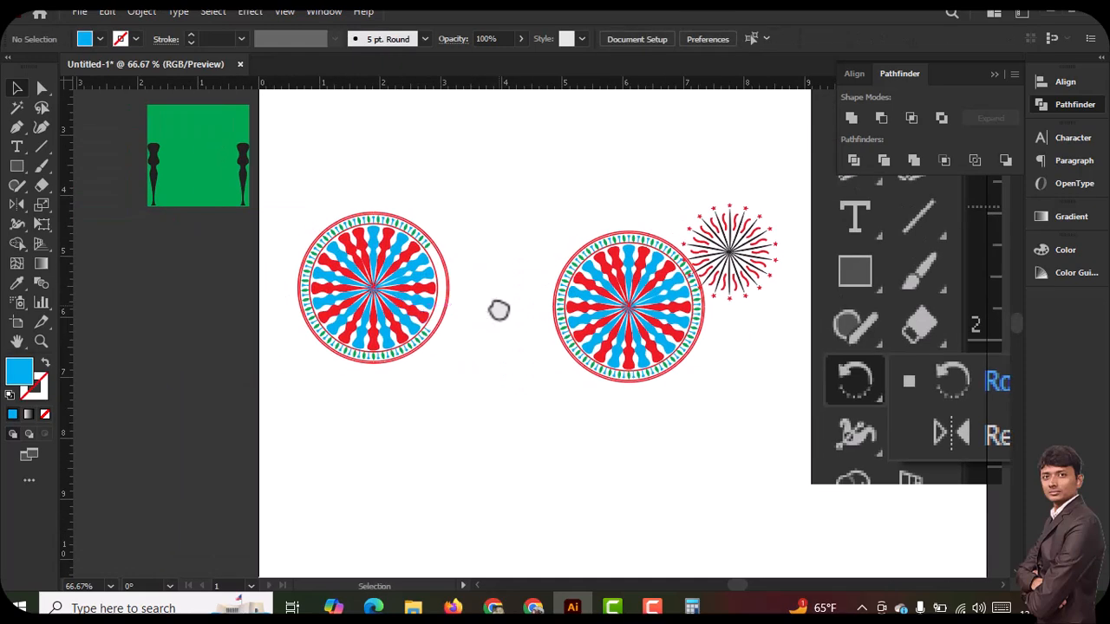
key("ctrl+z")
key("Delete")
left_click_drag(290, 176, 381, 339)
key("Delete")
Move the firework burst clear of the wheel and place a duplicate of the entire wheel to the left of the original
left_click_drag(738, 255, 800, 188)
left_click_drag(542, 224, 702, 441)
left_click_drag(662, 315, 438, 316)
left_click(437, 314, "ctrl")
left_click(547, 382, "ctrl")
left_click_drag(548, 394, 545, 474)
Erase the right half of the duplicate wheel along its vertical centre line and deselect it
left_click(42, 185)
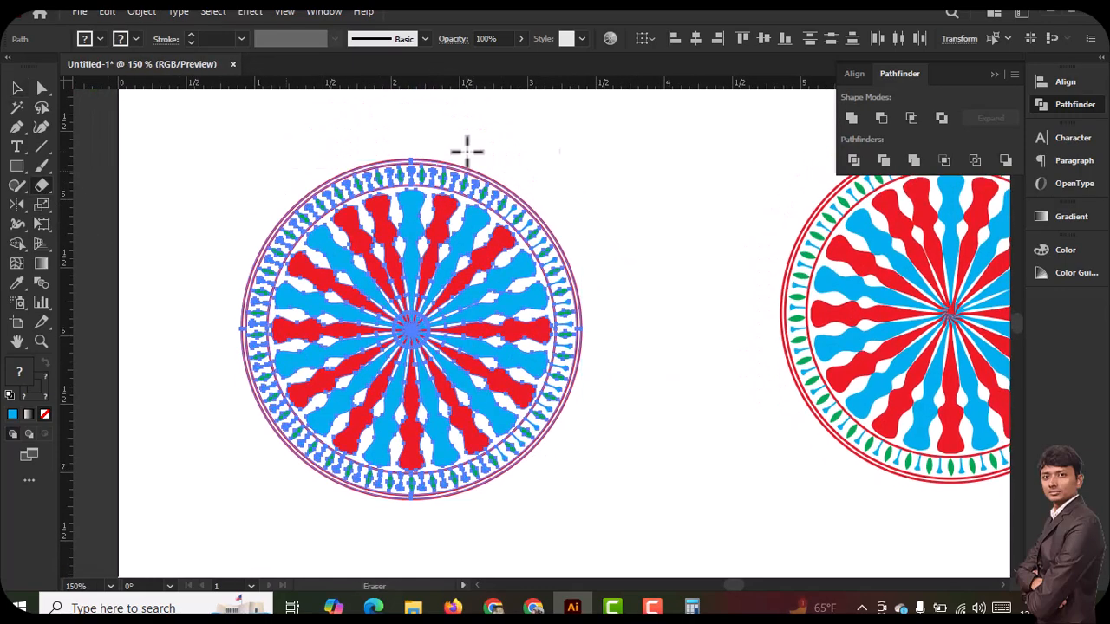
mouse_move(409, 145)
left_mouse_down()
mouse_move(557, 461)
mouse_move(644, 525)
left_mouse_up()
key("ctrl+shift+a")
left_click(17, 87)
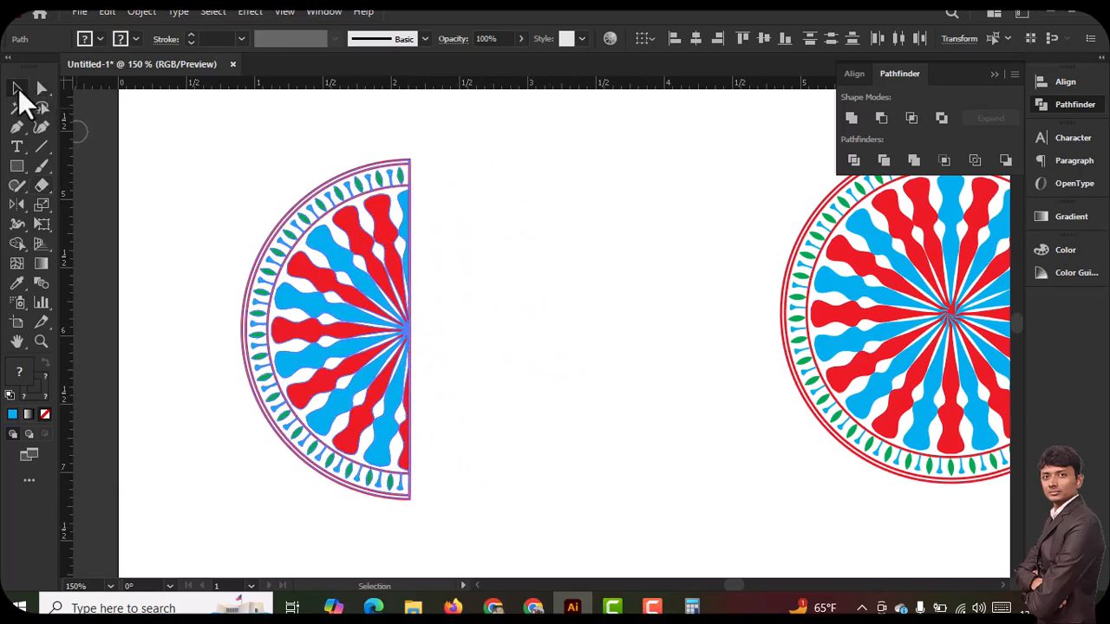
left_click(495, 280)
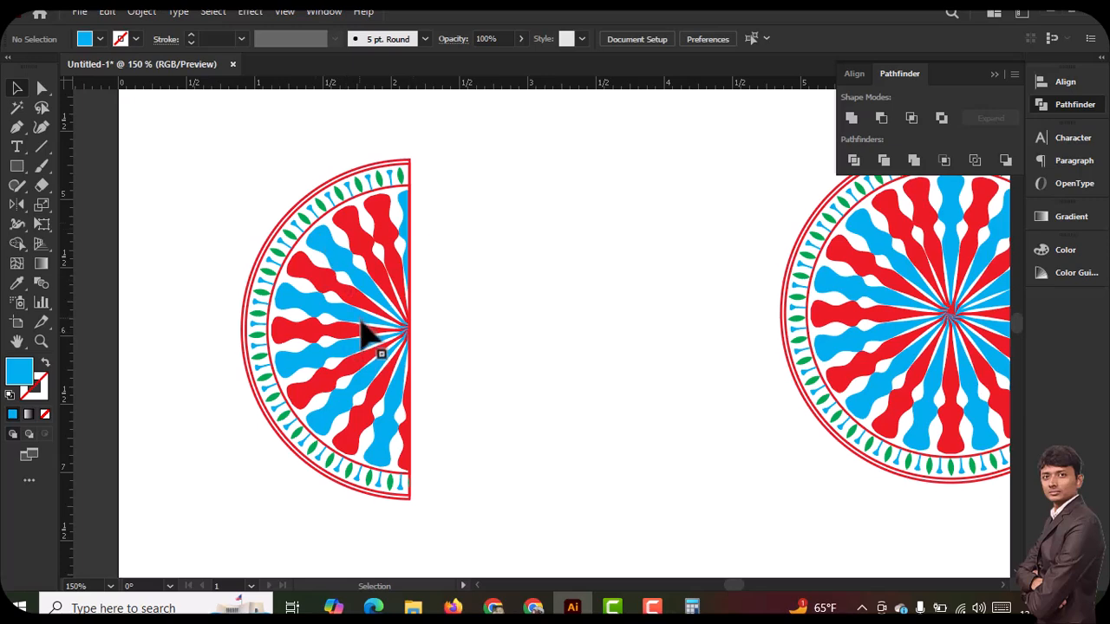
Capture the screen area around the intact wheel for comparison with the half wheel
left_click(361, 320)
left_click(713, 386)
key("space")
left_click_drag(729, 410, 394, 415)
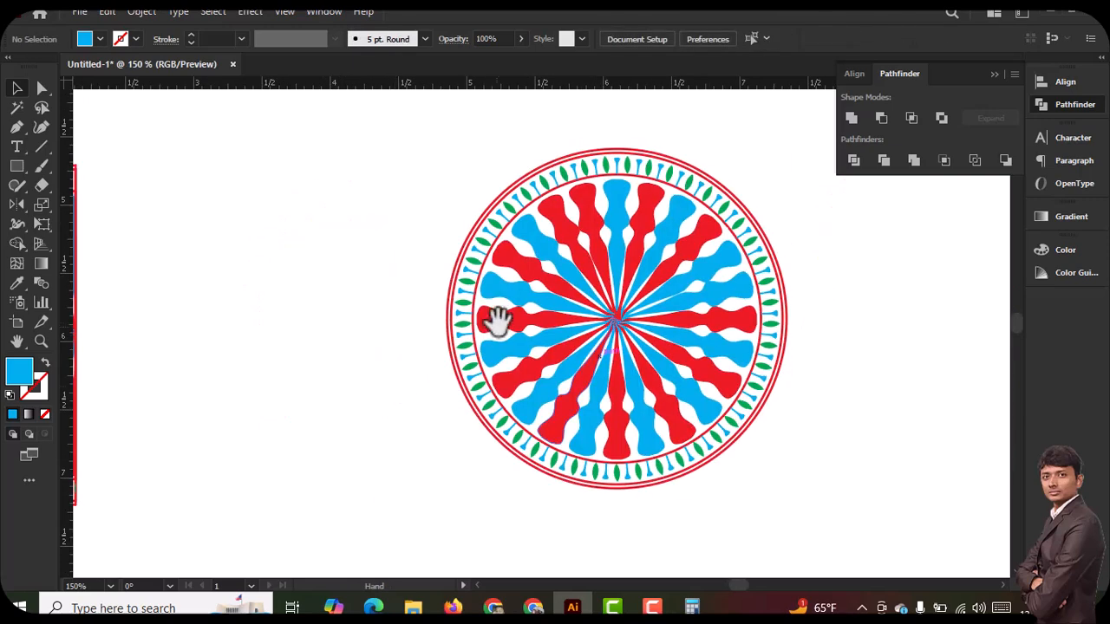
key("Print")
left_click_drag(441, 136, 902, 531)
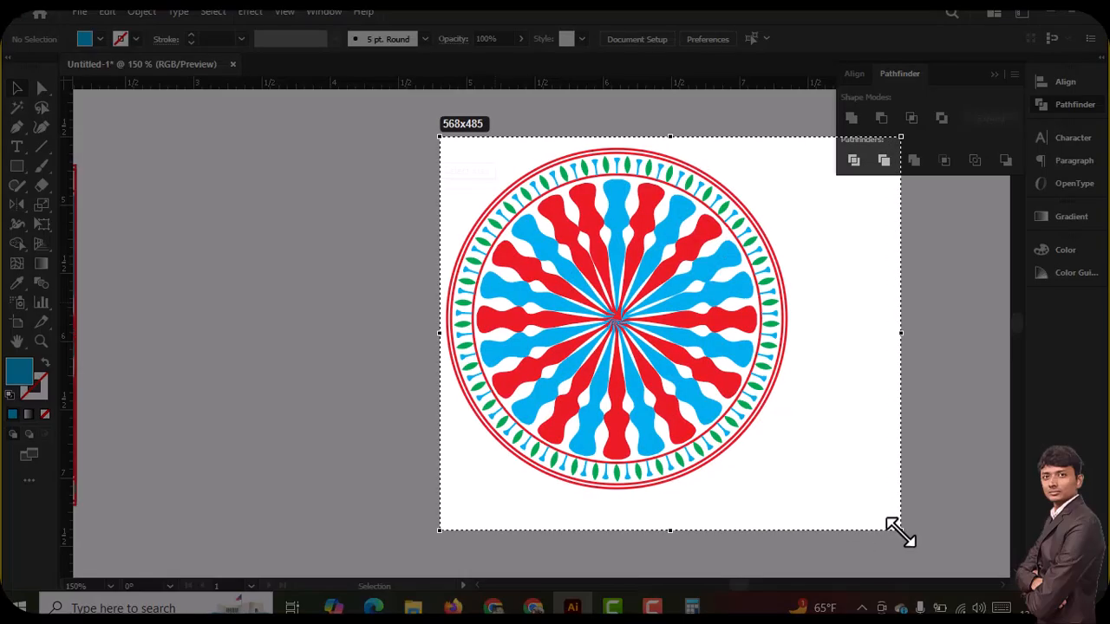
key("ctrl+c")
left_click_drag(503, 508, 575, 466)
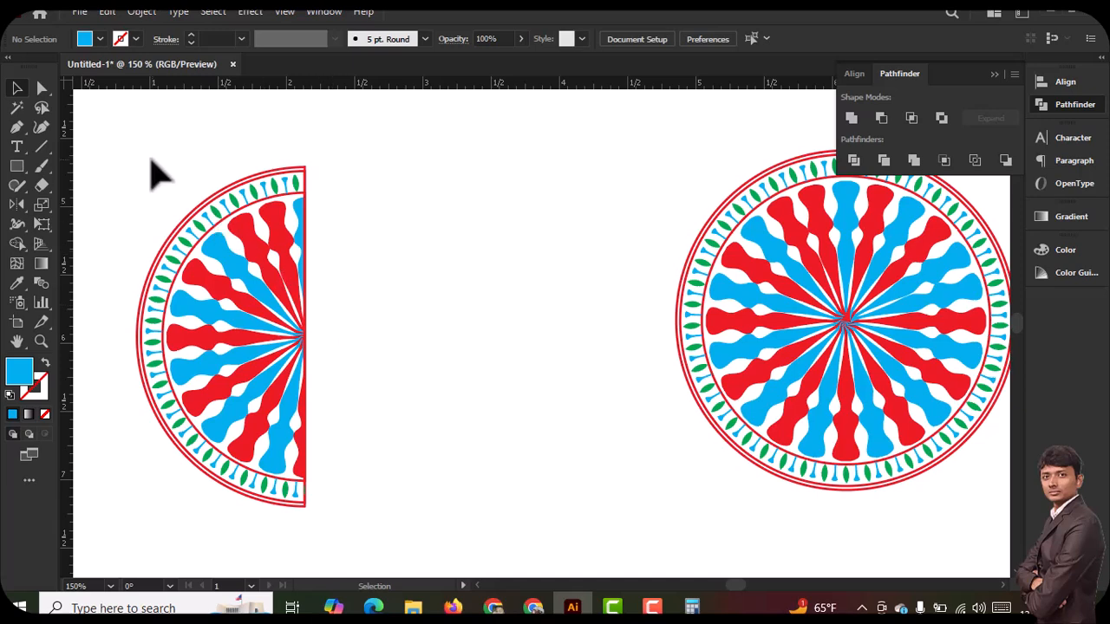
Group the half wheel and reflect a copy across the vertical axis at its lower cut corner to complete the circle, and deselect
key("a")
left_click_drag(130, 146, 364, 537)
key("v")
left_click_drag(22, 207, 119, 223)
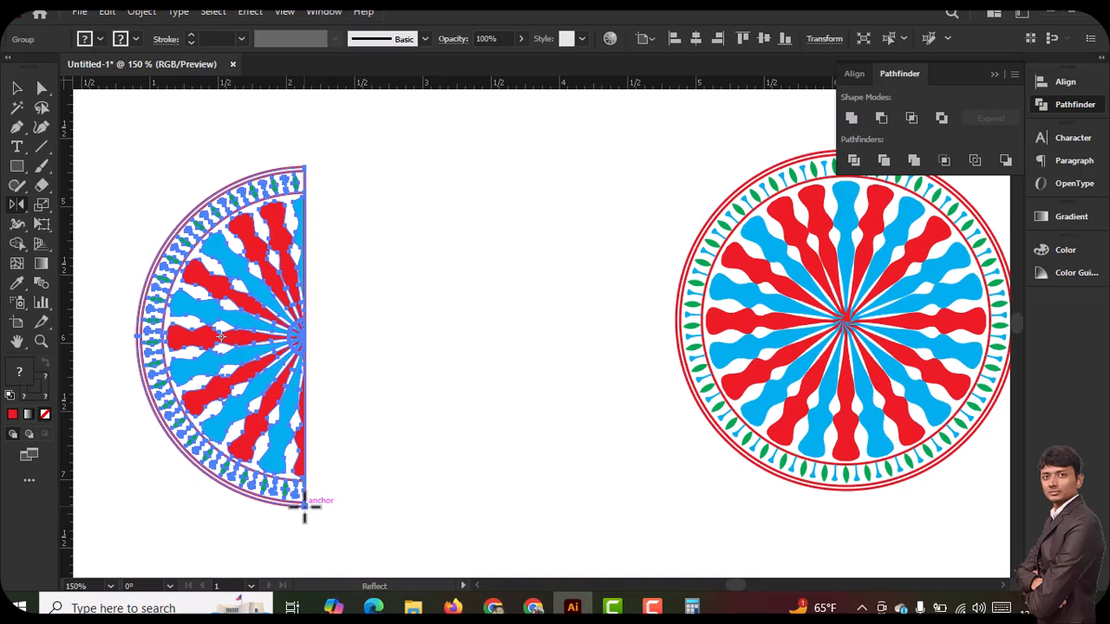
left_click(305, 506, "alt")
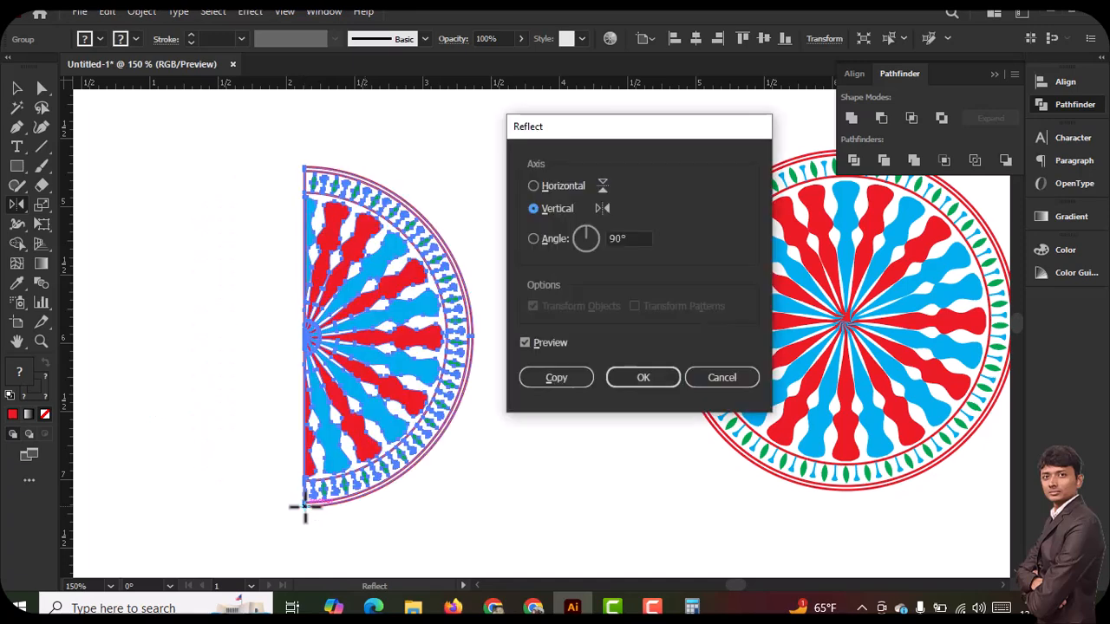
left_click(573, 383)
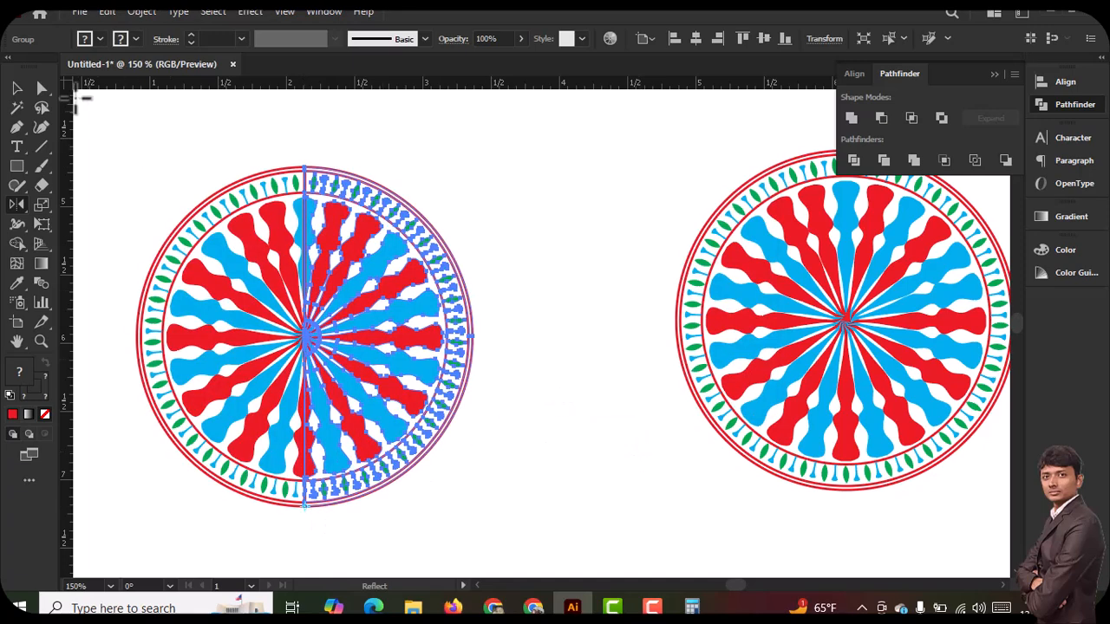
left_click(15, 90)
left_click(99, 114)
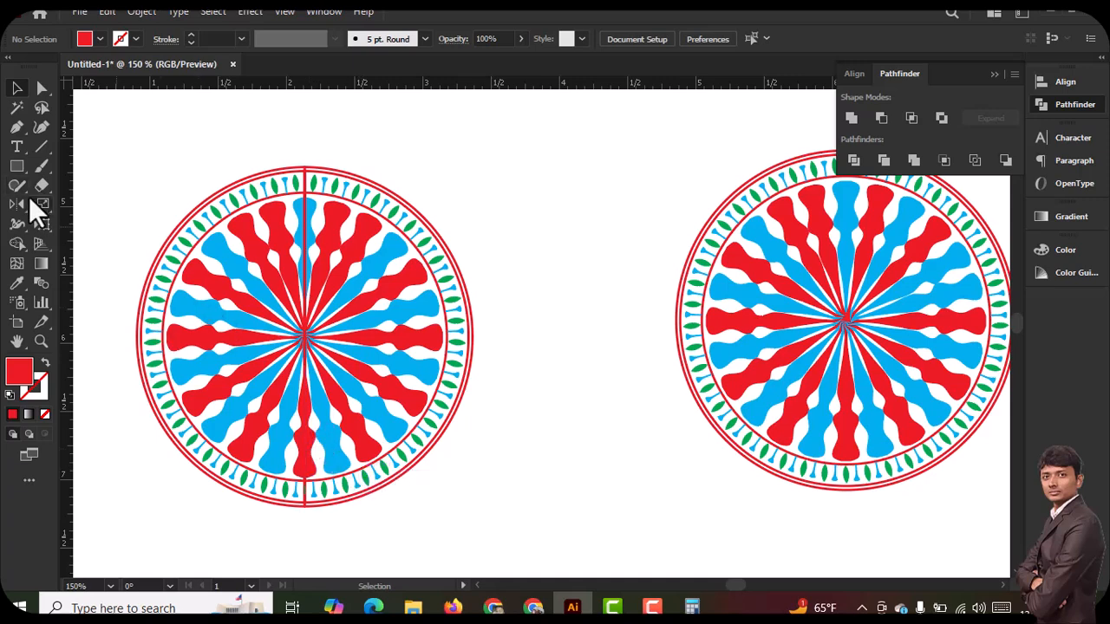
key("ctrl+minus")
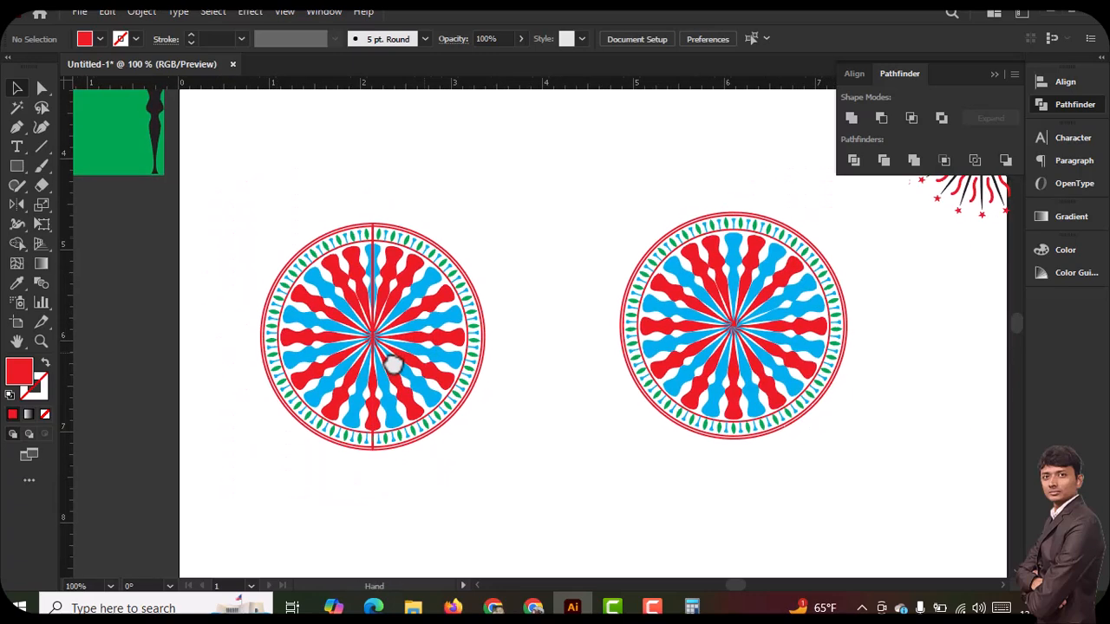
left_click(16, 205)
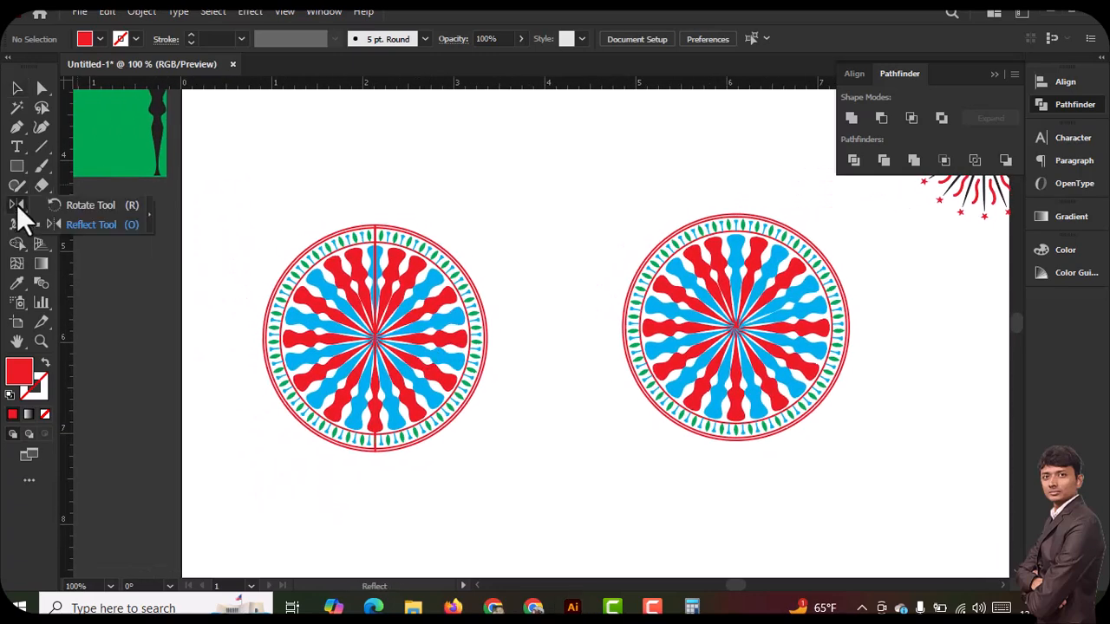
left_click(120, 213)
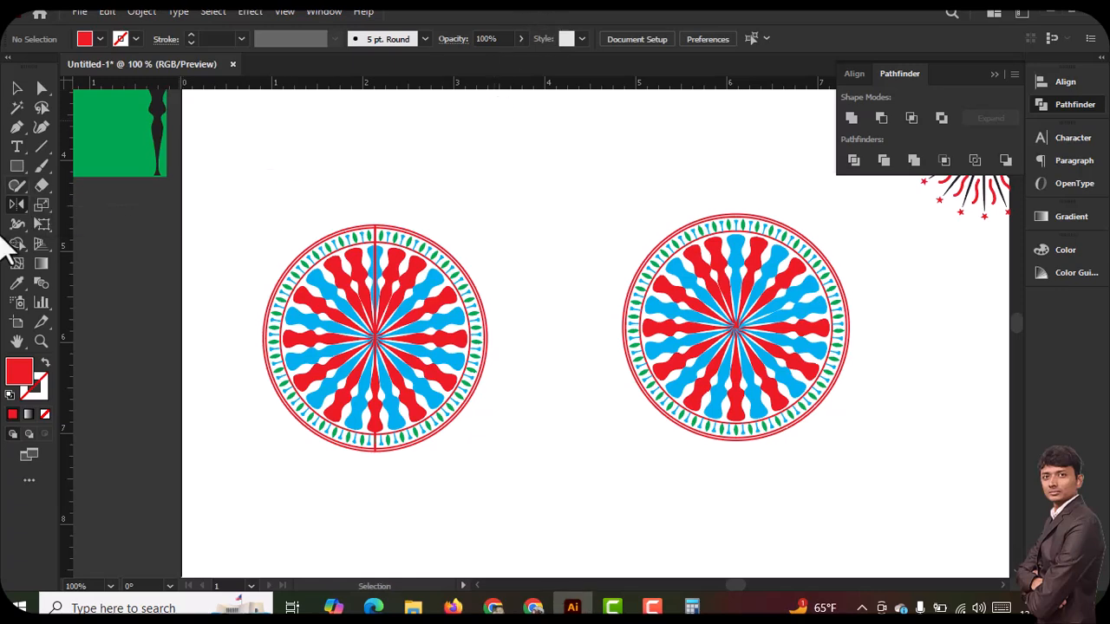
left_click(17, 88)
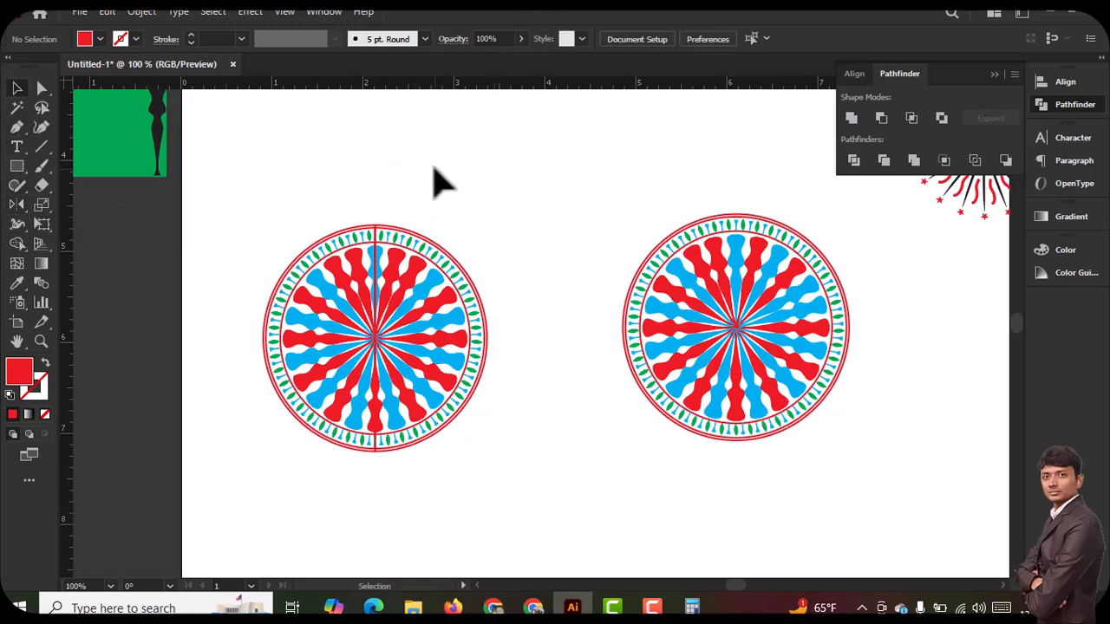